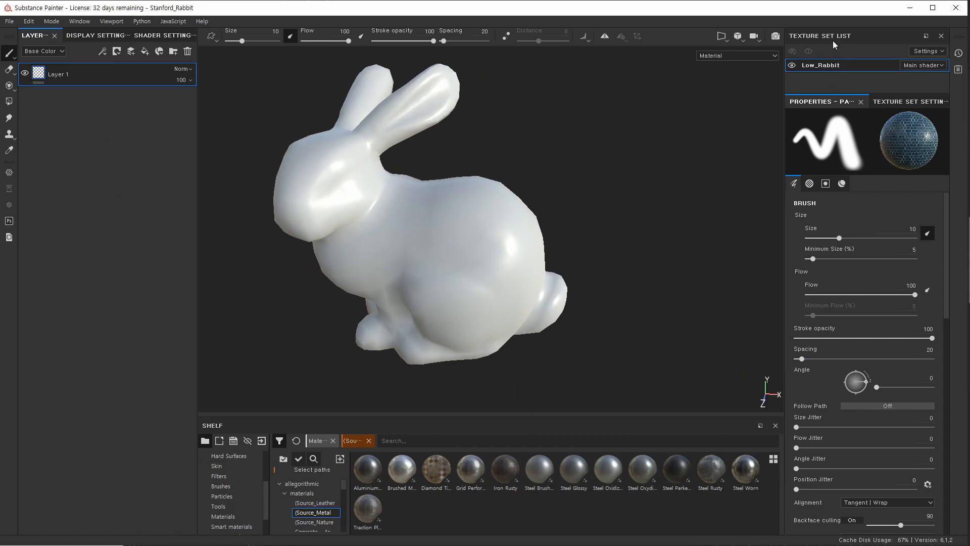
left_click_drag(35, 35, 83, 209)
left_click(86, 36)
left_click(141, 36)
left_click(87, 35)
left_click(30, 36)
mouse_move(483, 206)
left_mouse_down("alt")
mouse_move(463, 213)
mouse_move(472, 208)
left_mouse_up("alt")
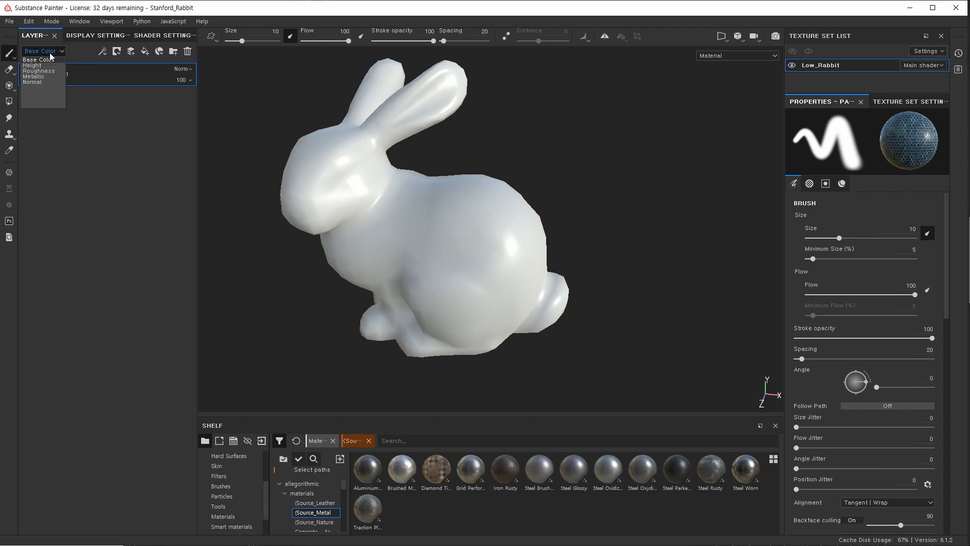
Add six new layers above Layer 1, and delete all six of them.
left_click(134, 48)
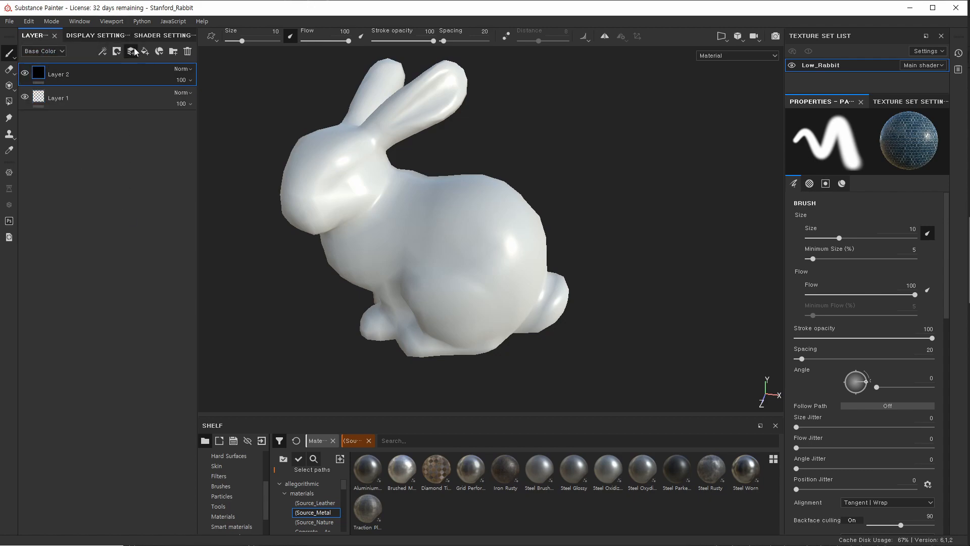
left_click(135, 48)
left_click(134, 47)
left_click(135, 47)
left_click(134, 47)
left_click(134, 48)
left_click(82, 200, "shift")
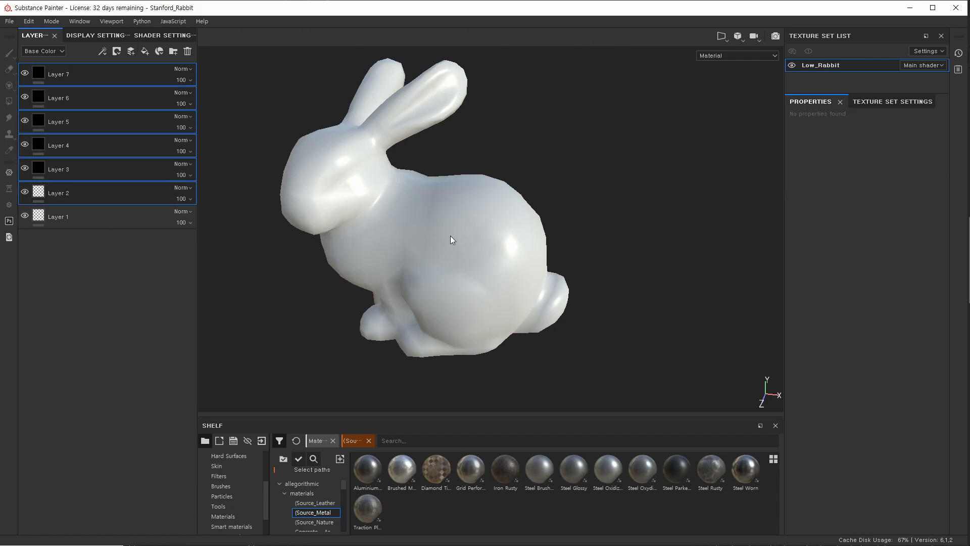
left_click(187, 51)
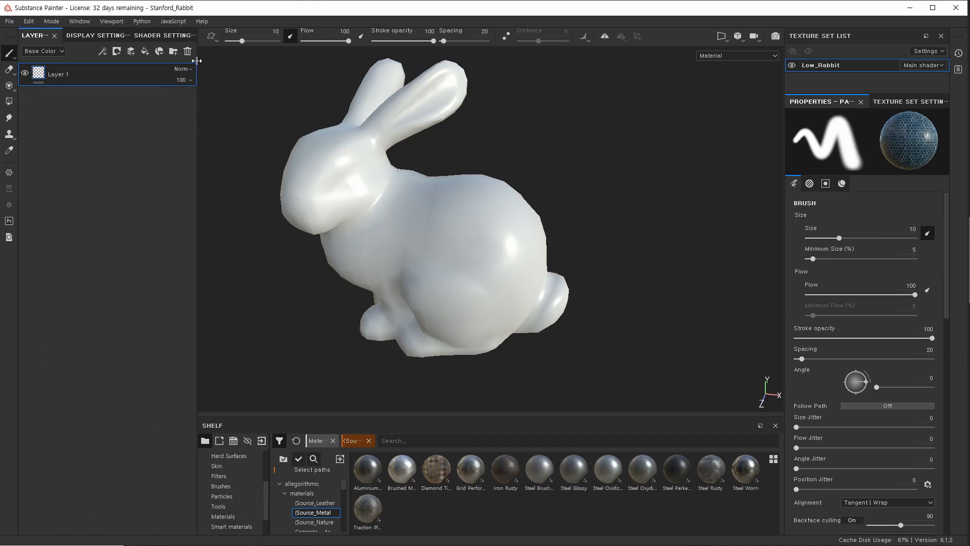
In the display settings, preview the rabbit in the Base Color and Roughness view modes, and return to Material.
left_click(82, 32)
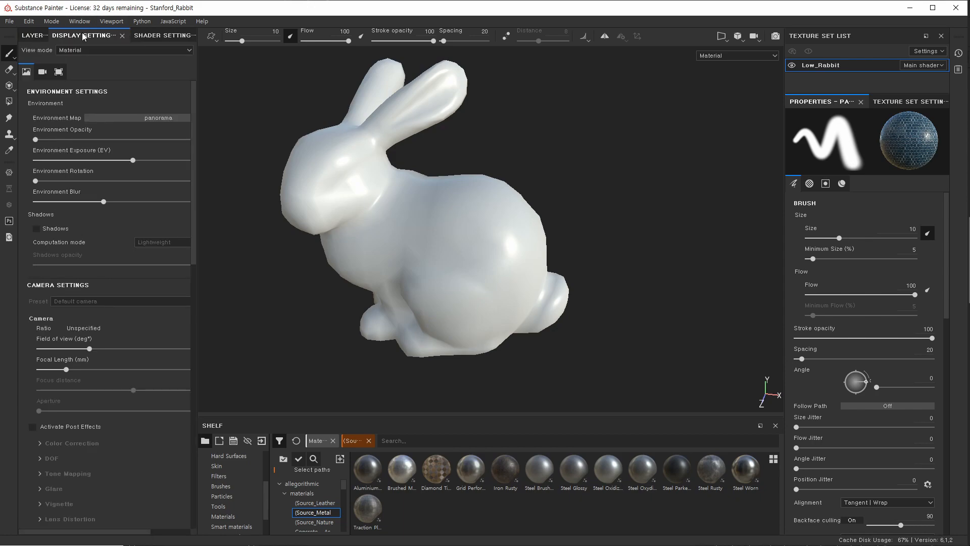
left_click_drag(518, 265, 507, 245, "alt")
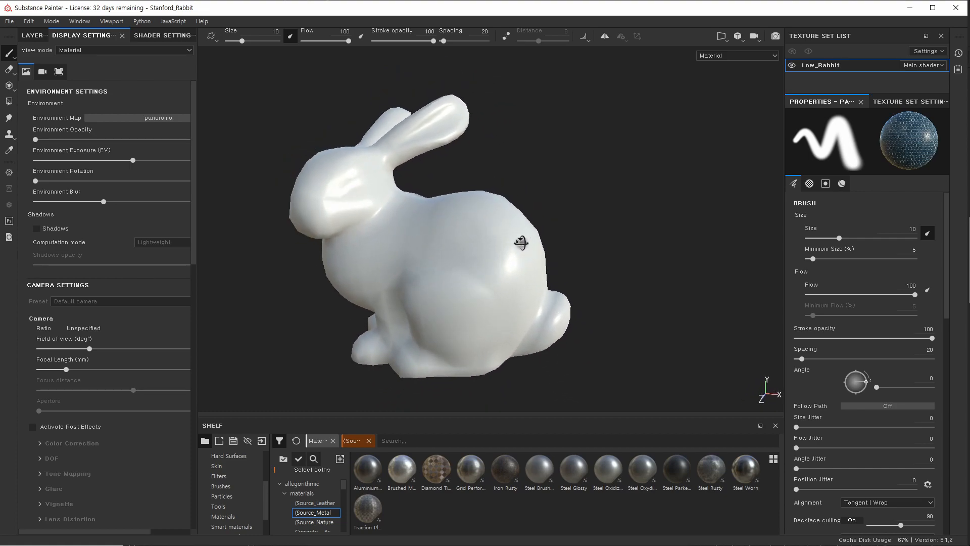
left_click(75, 51)
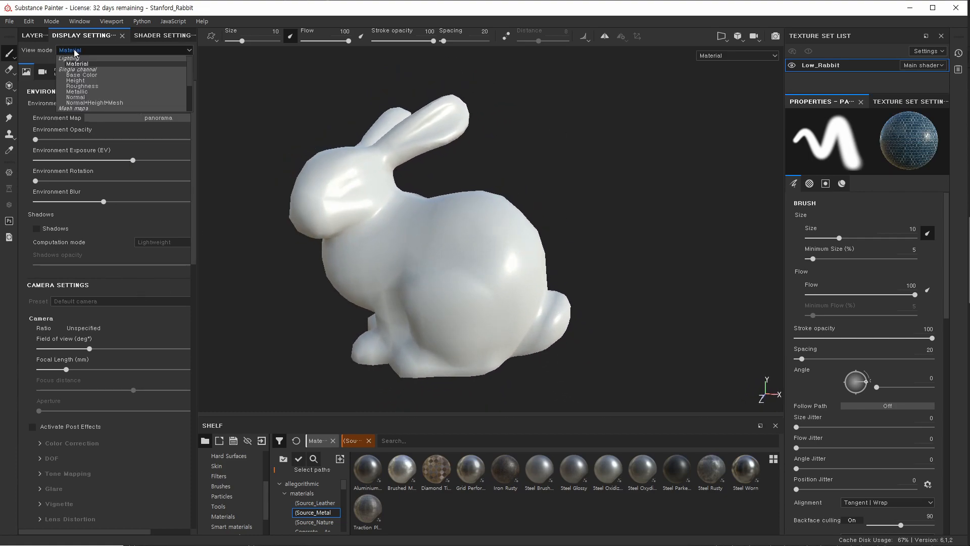
left_click(79, 75)
left_click(92, 50)
left_click(84, 85)
left_click(105, 50)
left_click(80, 64)
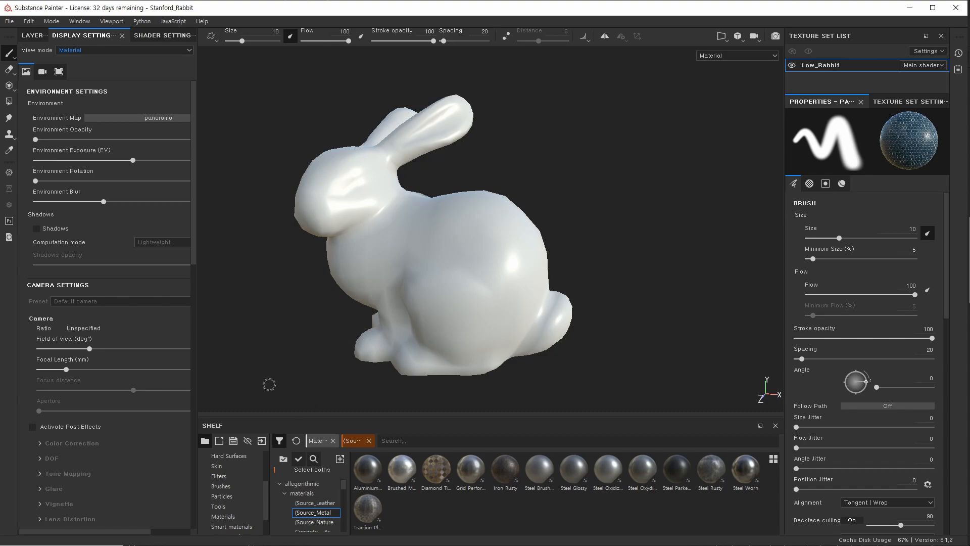
Examine the viewport's modifier shortcut hints and the camera and viewport sections of the display settings.
key("alt")
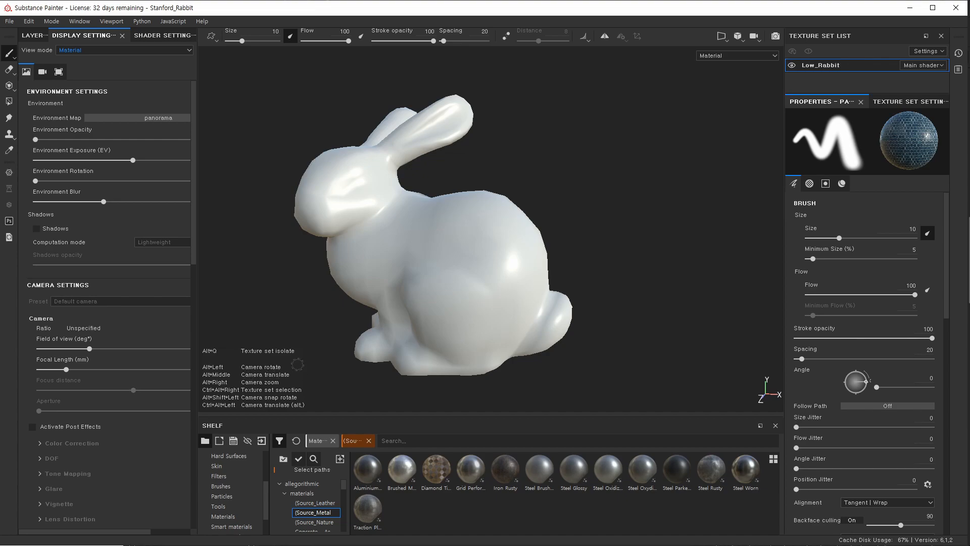
key("ctrl")
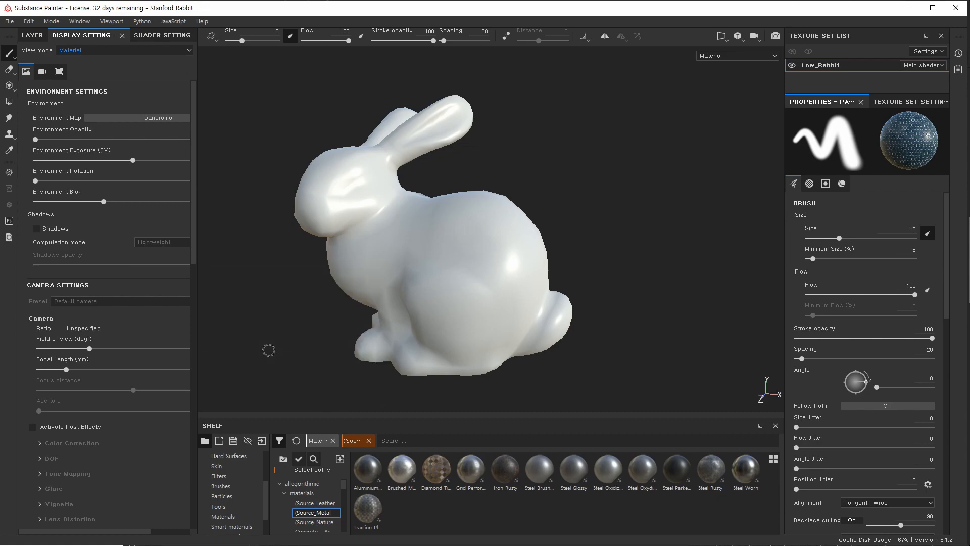
key("shift")
left_click(38, 73)
left_click(58, 71)
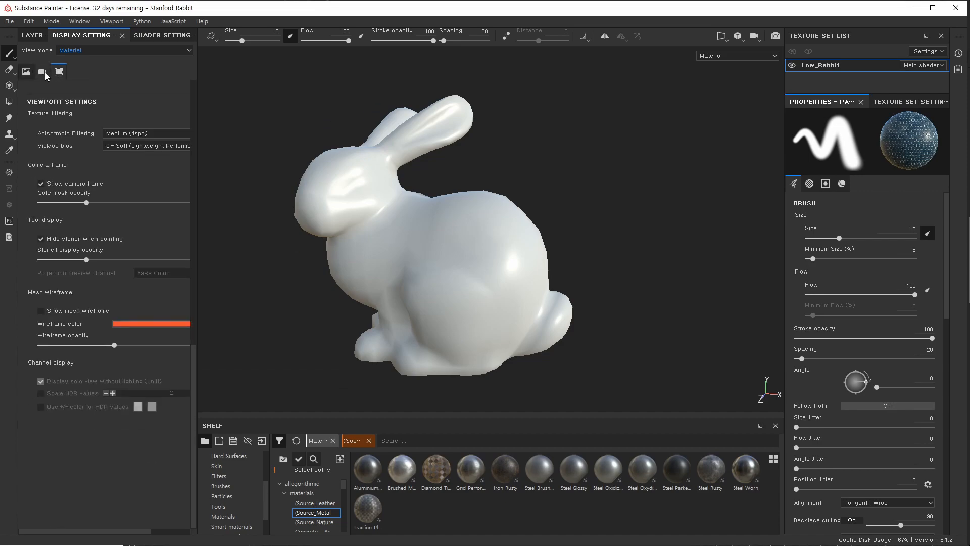
left_click(26, 72)
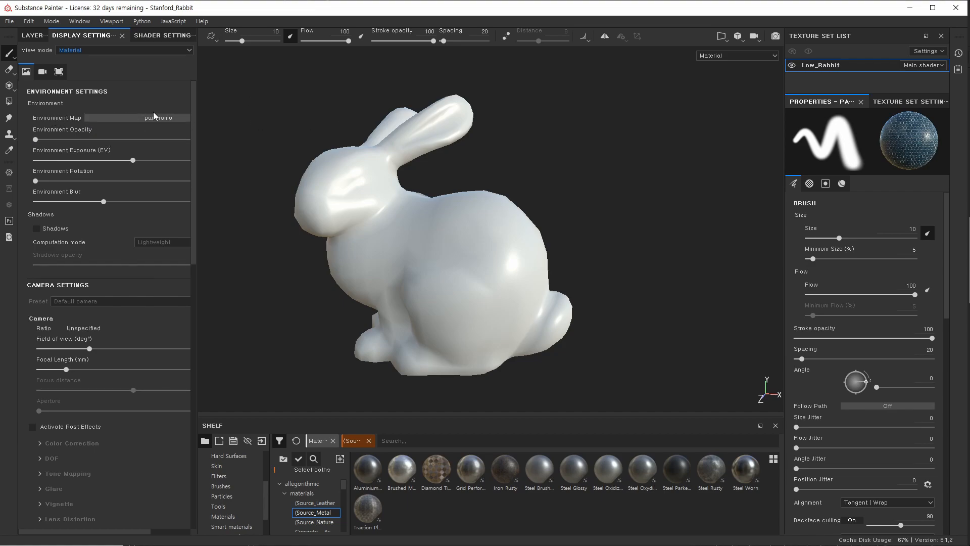
left_click(137, 118)
left_click(682, 148)
left_click_drag(672, 181, 606, 173, "alt")
left_click_drag(433, 246, 441, 264, "alt")
left_click_drag(313, 247, 323, 238, "alt")
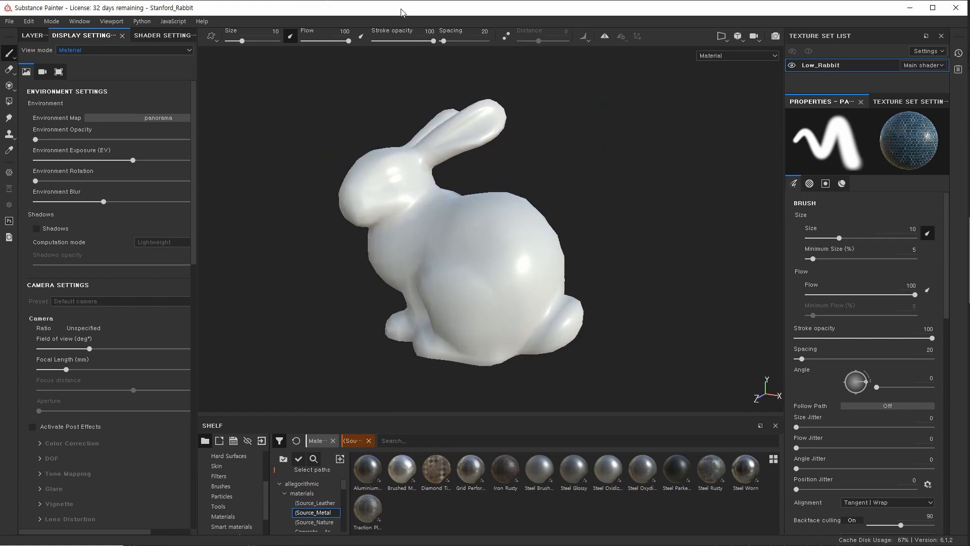
left_click_drag(425, 165, 442, 169, "alt")
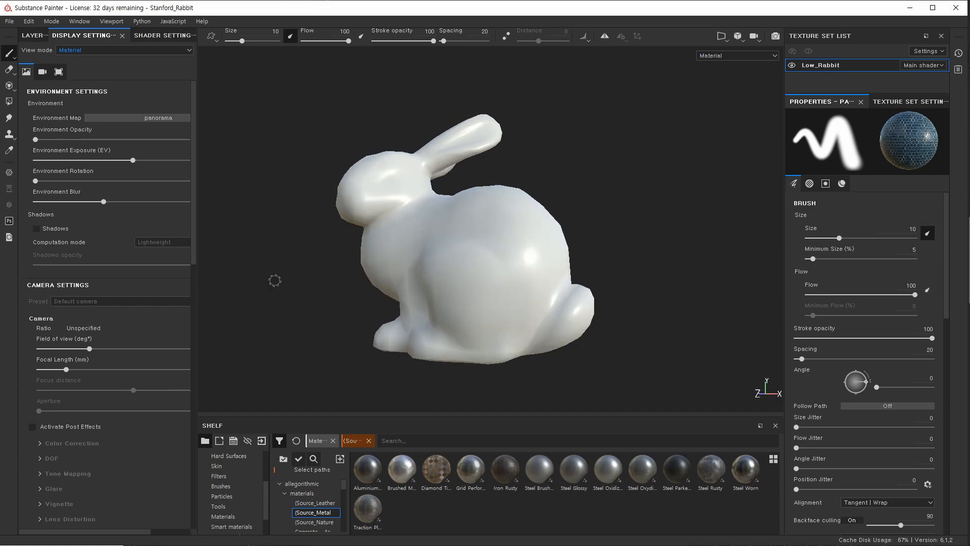
left_click_drag(377, 175, 356, 197, "alt")
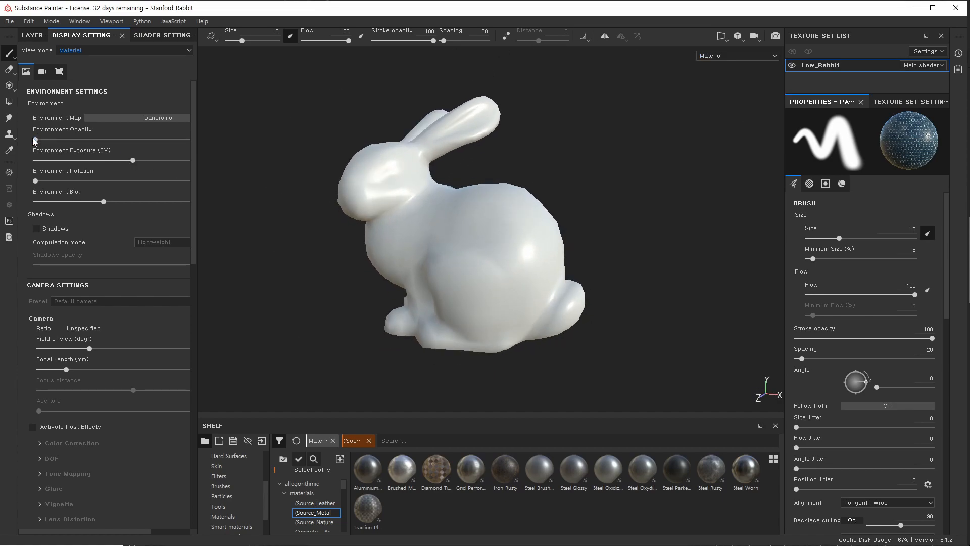
Raise the environment opacity to show the background behind the rabbit, and choose the Mondarrain 3 environment map.
left_click_drag(34, 139, 113, 132)
left_click(144, 116)
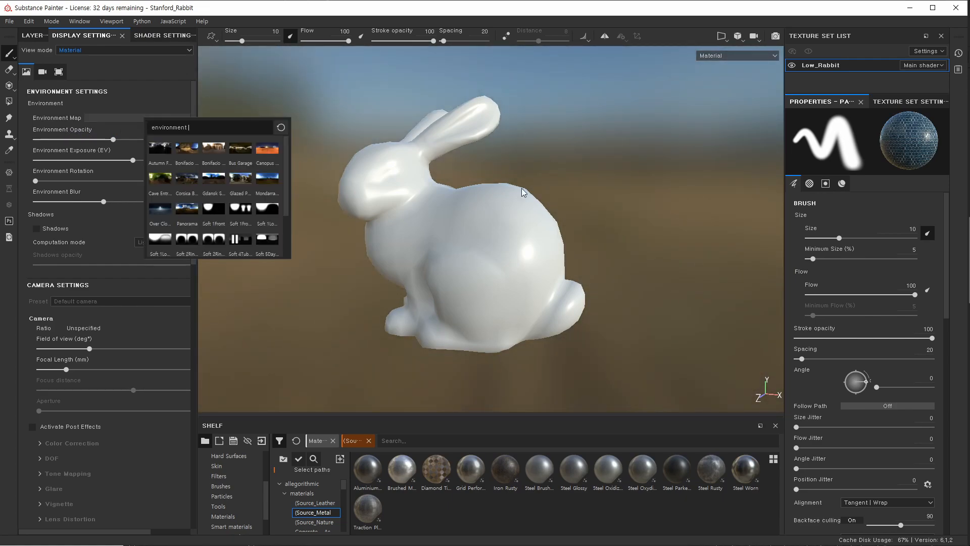
left_click(271, 177)
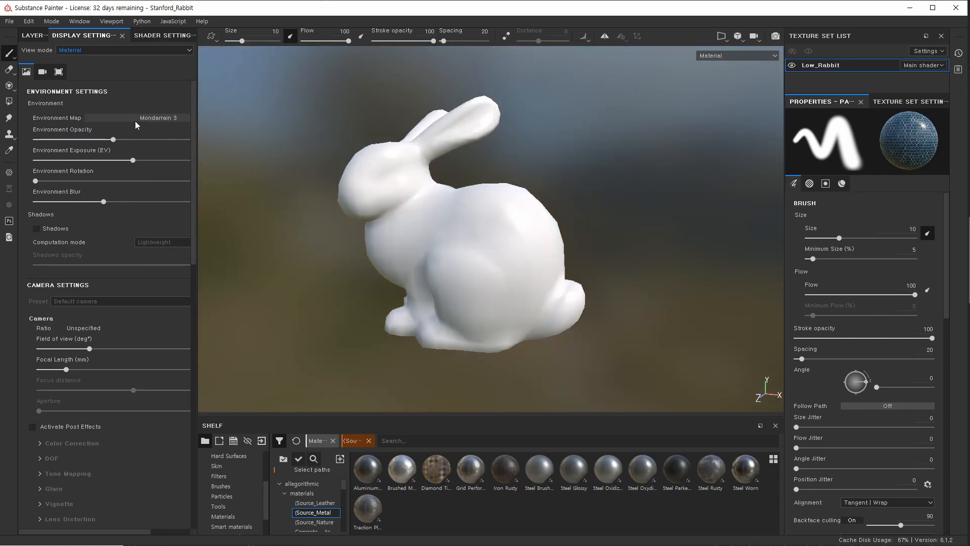
Change the environment map to Bonifacio Aragon Stairs and set the environment opacity to 63.
left_click(136, 119)
left_click(183, 154)
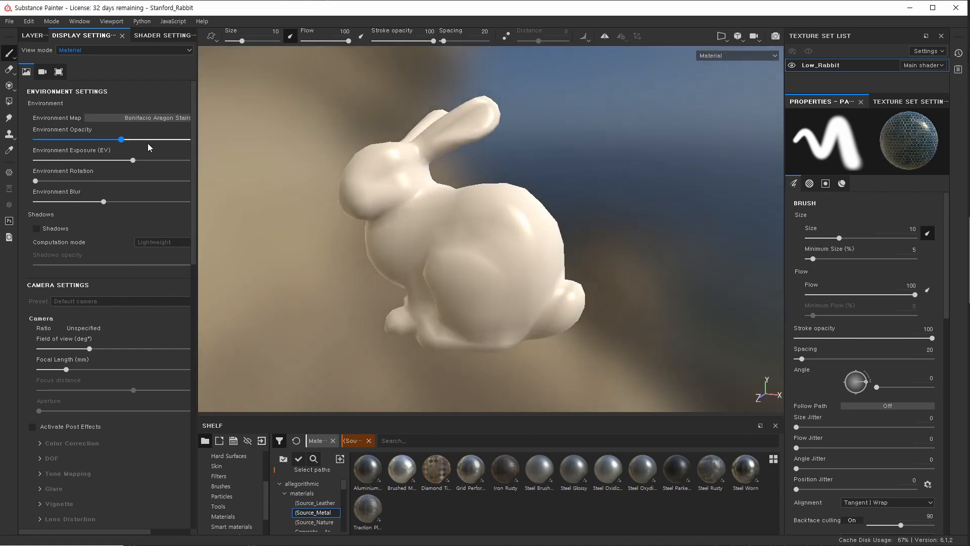
left_click_drag(132, 141, 158, 140)
left_click(144, 118)
left_click(183, 147)
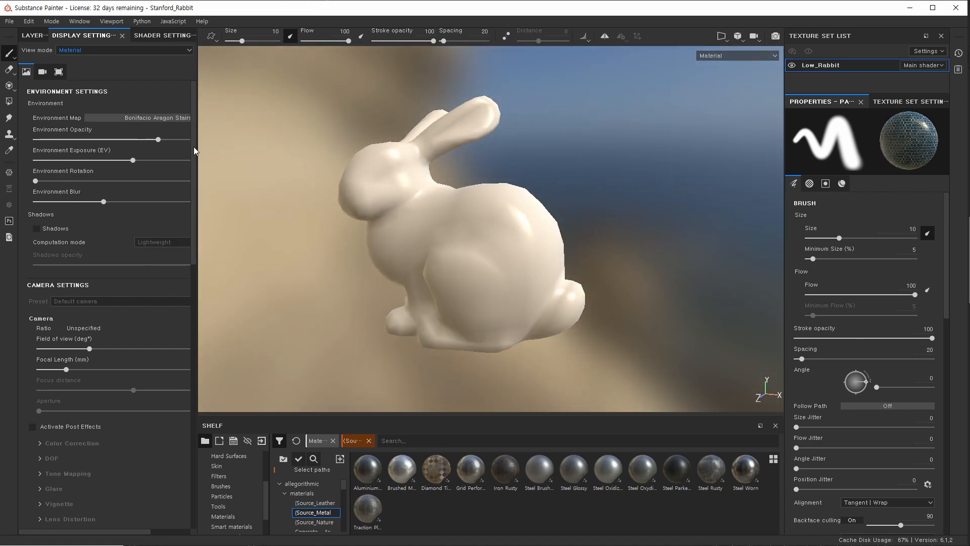
Try the Autumn Forest environment map and inspect its lighting on the rabbit.
mouse_move(597, 197)
left_mouse_down("alt")
mouse_move(440, 191)
mouse_move(591, 198)
left_mouse_up("alt")
left_click(154, 118)
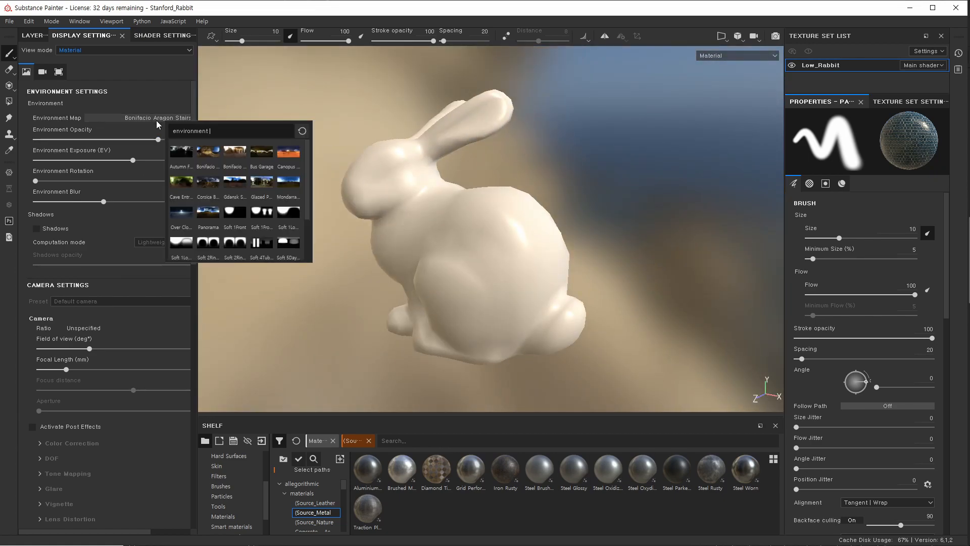
left_click(183, 154)
left_click_drag(472, 153, 520, 143, "alt")
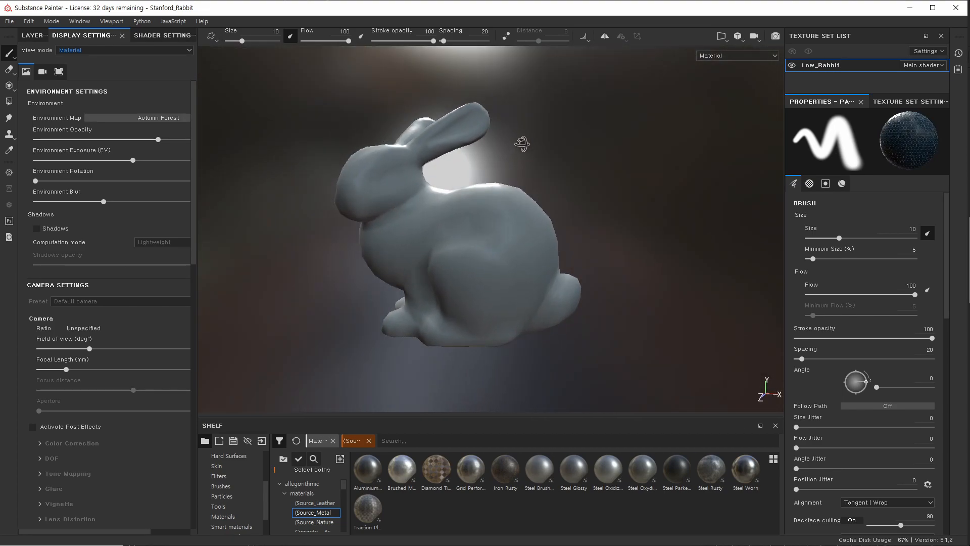
left_click(134, 118)
left_click(218, 114)
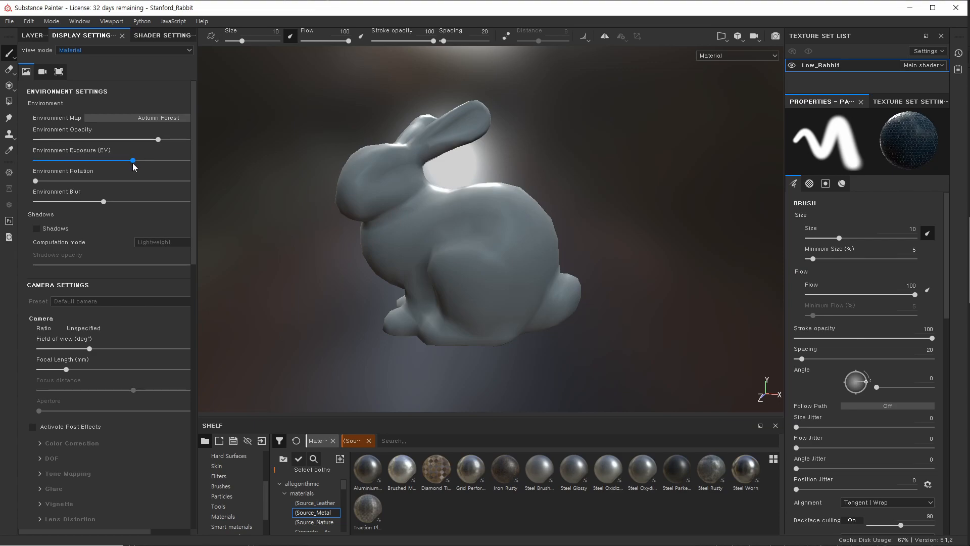
Set the environment exposure to 1 and try the Gdansk Shipyard Buildings and Glazed Patio environment maps.
left_click_drag(134, 159, 243, 139)
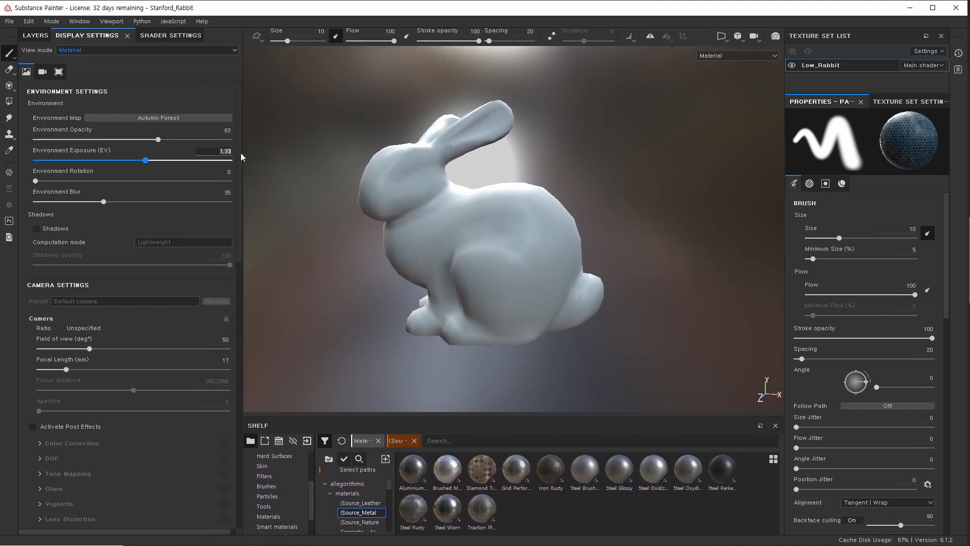
left_click(185, 119)
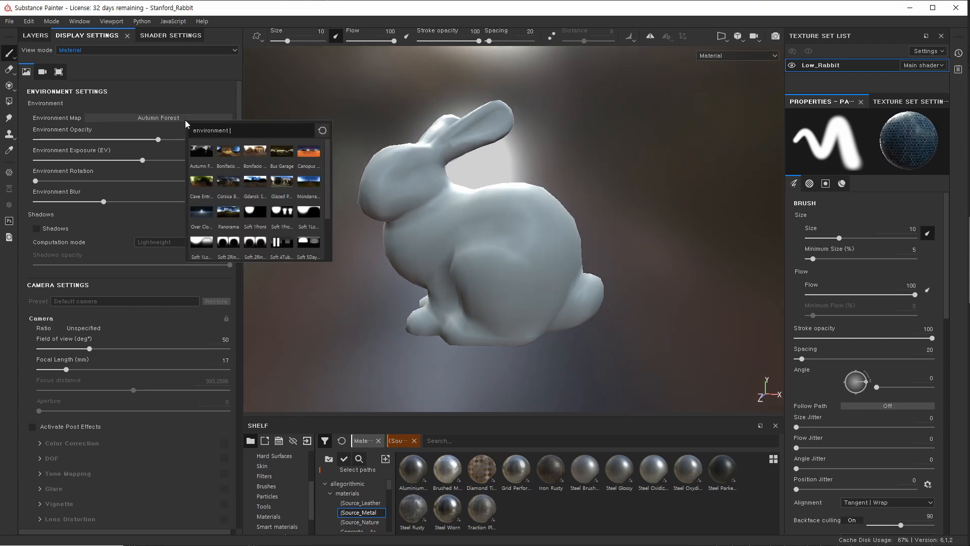
left_click(261, 183)
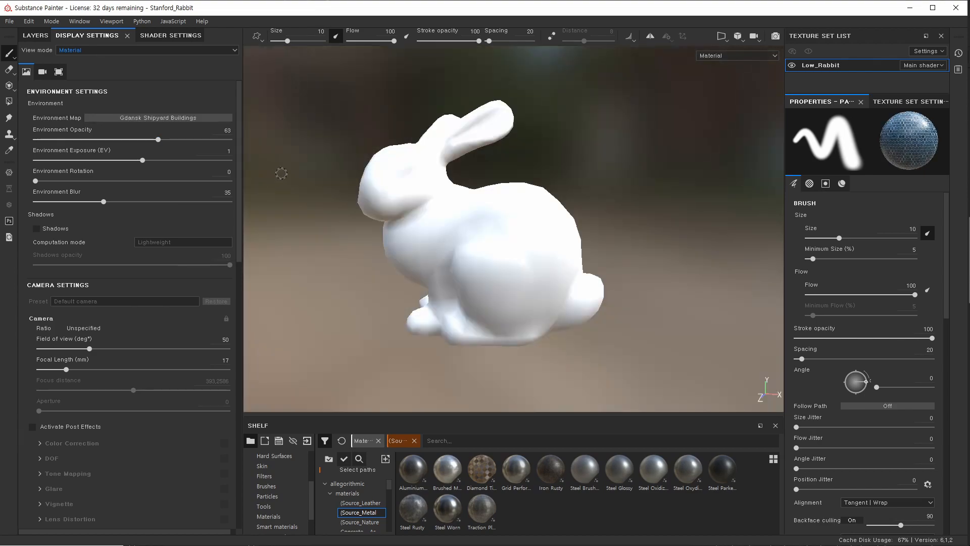
left_click(196, 118)
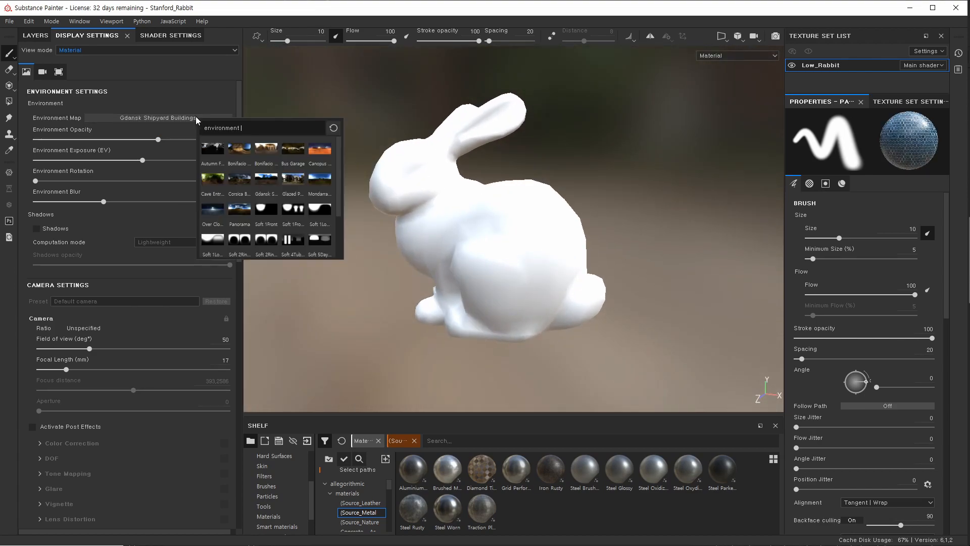
left_click(302, 178)
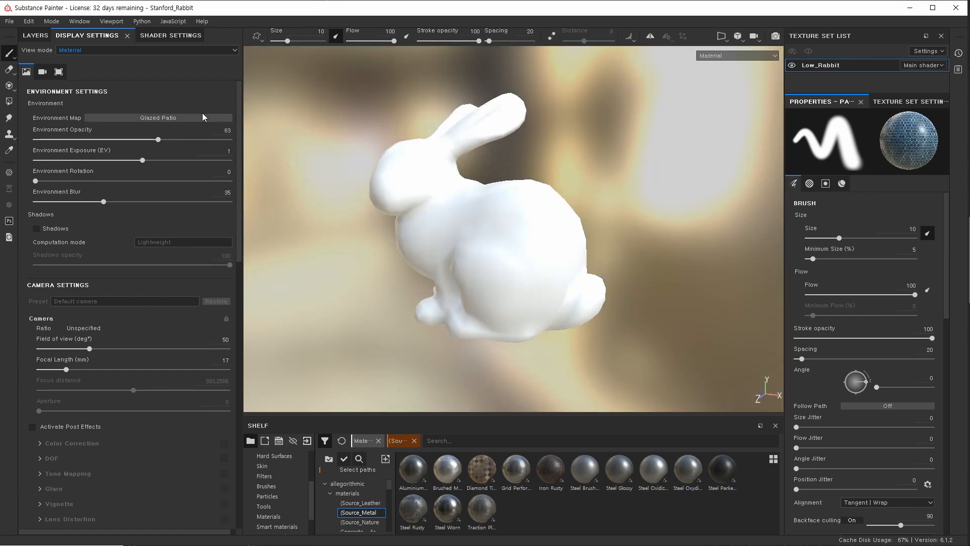
Set the environment exposure to 0.
left_click_drag(145, 164, 132, 161)
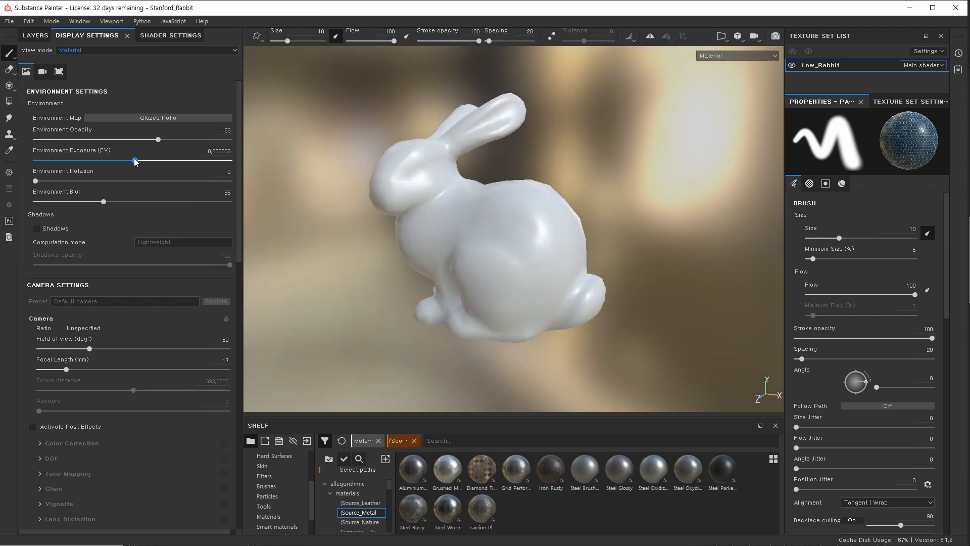
left_click(209, 150)
double_click(209, 150)
type("0")
key("Return")
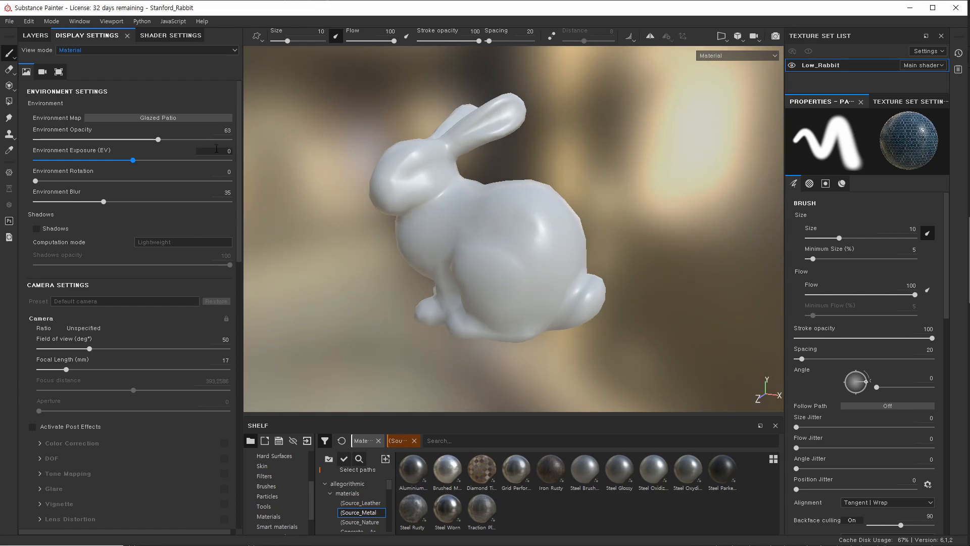
Compare the rabbit's lighting under the Mondarrain 3, Corsica Beach and Autumn Forest environment maps.
left_click(186, 117)
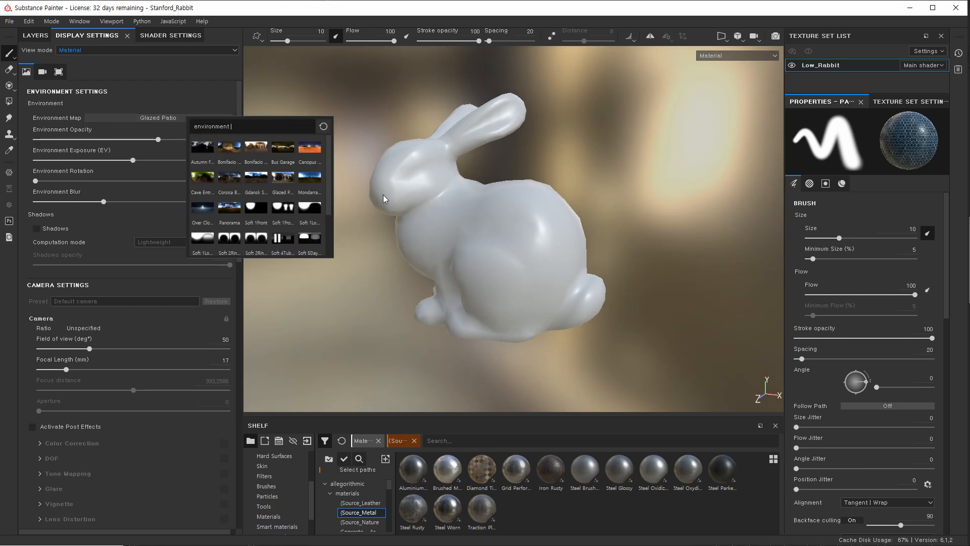
left_click(325, 184)
left_click(181, 117)
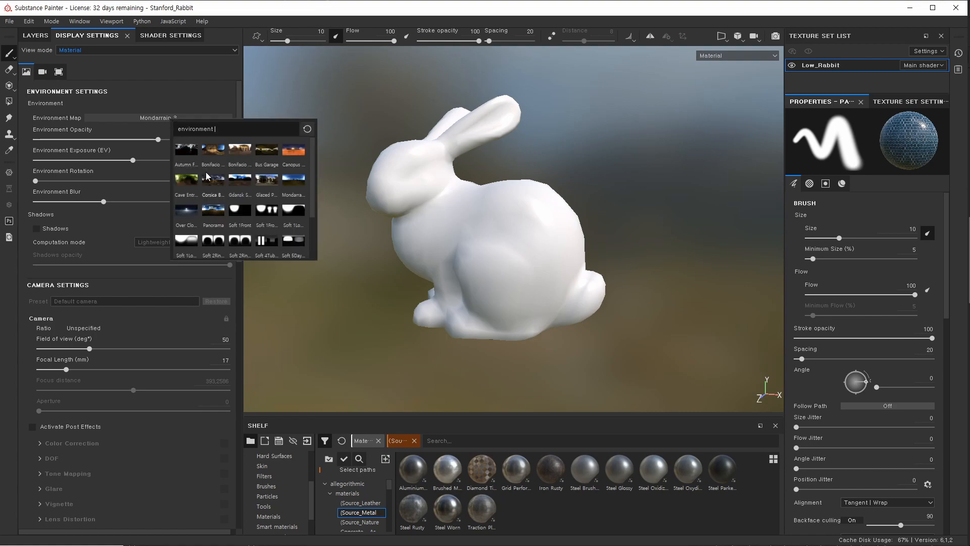
left_click(211, 193)
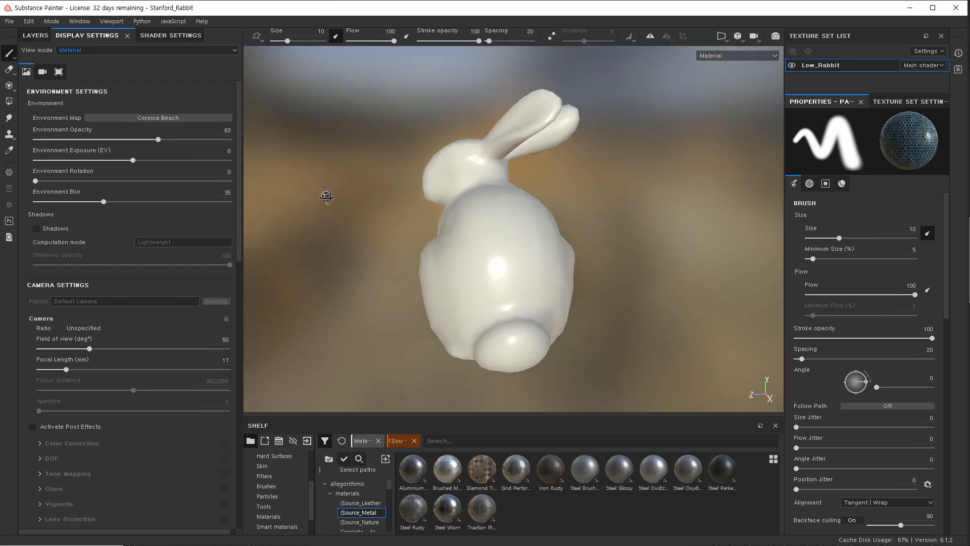
left_click(167, 119)
left_click(178, 147)
mouse_move(513, 202)
left_mouse_down("alt")
mouse_move(544, 205)
mouse_move(505, 195)
left_mouse_up("alt")
Set the environment map to Mondarrain 3 and check its lighting on the rabbit.
left_click(146, 118)
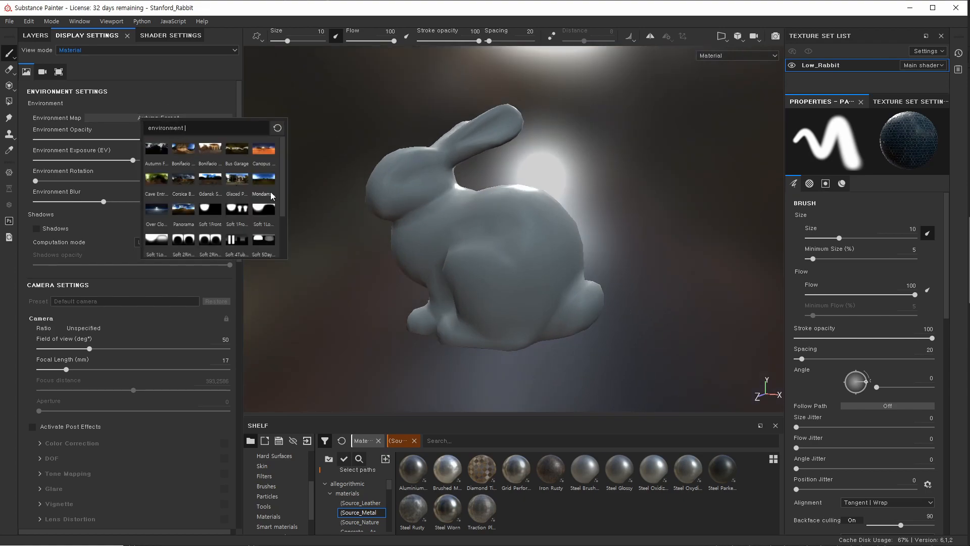
left_click(265, 178)
left_click_drag(531, 207, 303, 187, "alt")
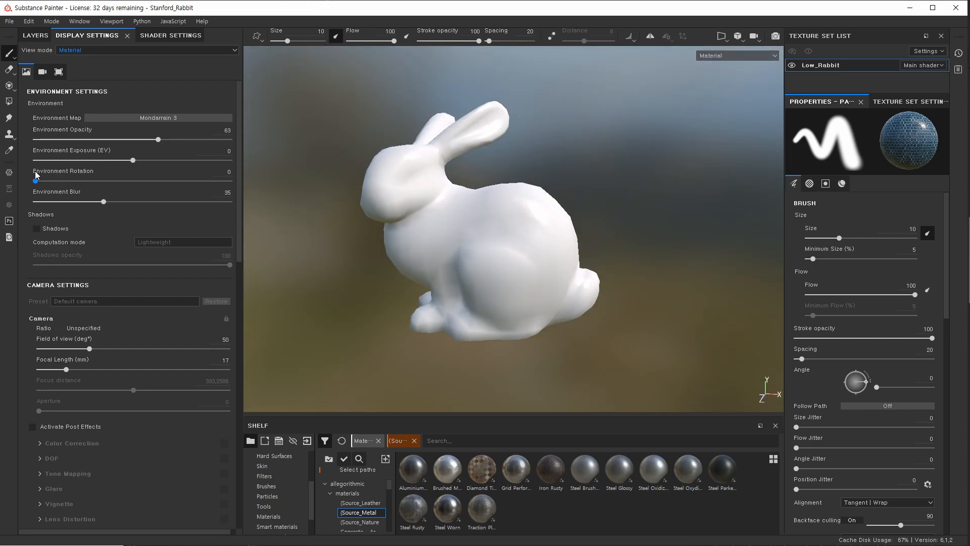
Set the environment rotation to 272 and the environment blur to 23.
left_click_drag(37, 180, 7, 180)
right_click_drag(343, 231, 475, 211, "shift")
right_click_drag(397, 221, 477, 218, "alt")
left_click_drag(105, 202, 77, 215)
left_click_drag(572, 198, 444, 225, "alt")
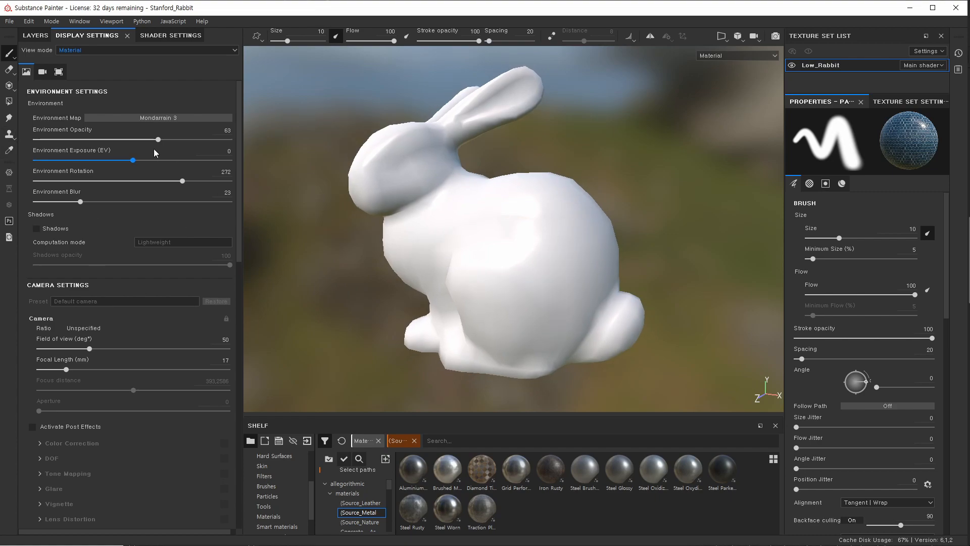
Turn on environment shadows with the Average computation mode and check them on the rabbit.
left_click(37, 228)
left_click_drag(556, 212, 594, 124, "alt")
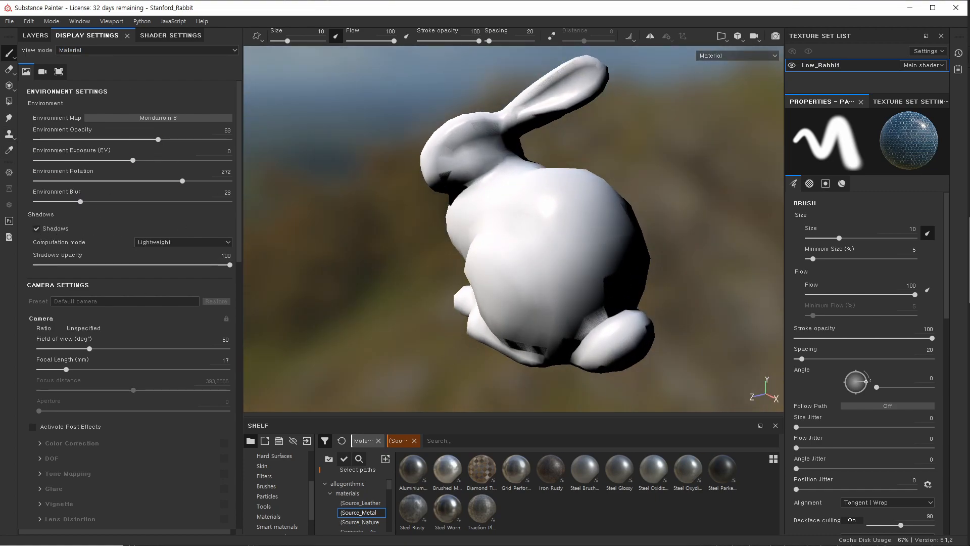
left_click(166, 242)
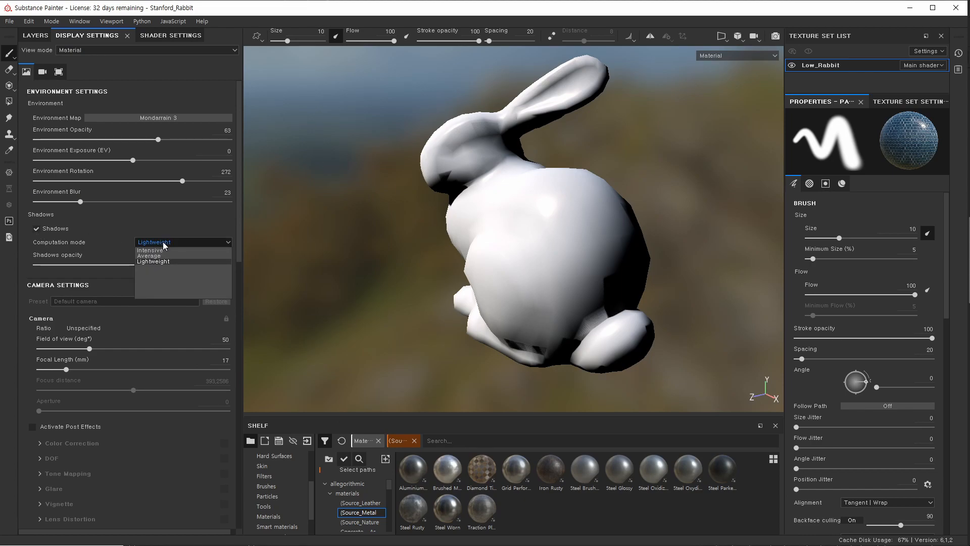
left_click(153, 256)
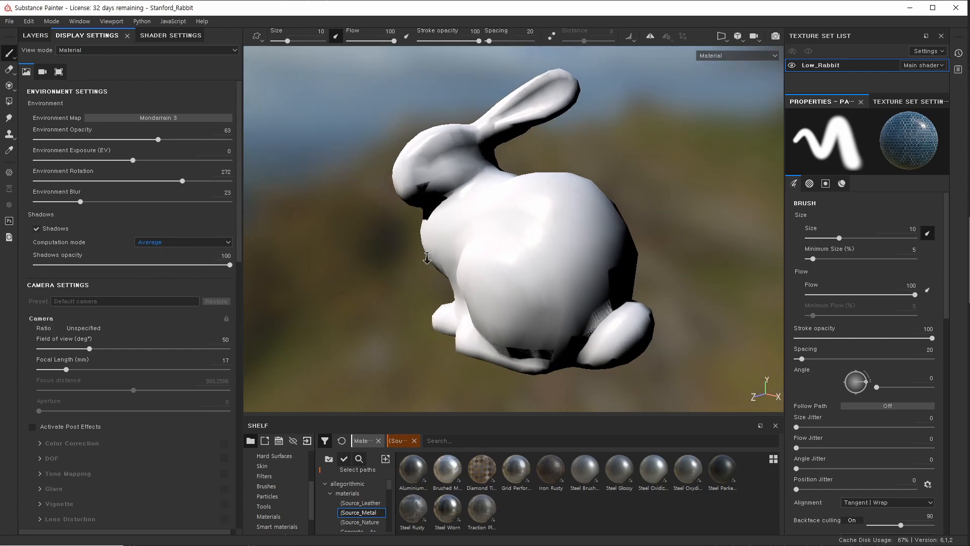
scroll(531, 217, "up", 2)
Set the shadow computation mode to Lightweight and turn the shadows off.
left_click(171, 239)
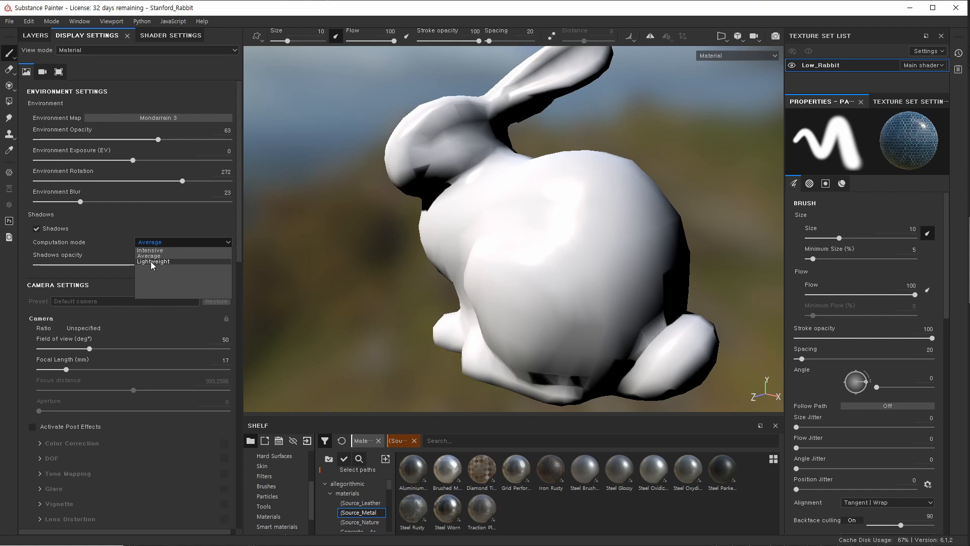
left_click(151, 261)
left_click(36, 228)
left_click_drag(554, 216, 514, 67, "alt")
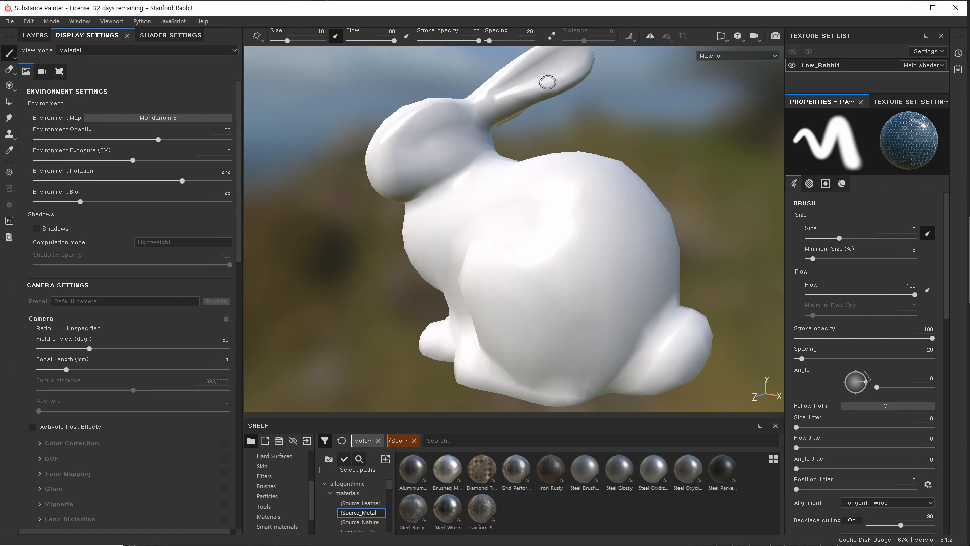
left_click_drag(493, 217, 498, 195, "alt")
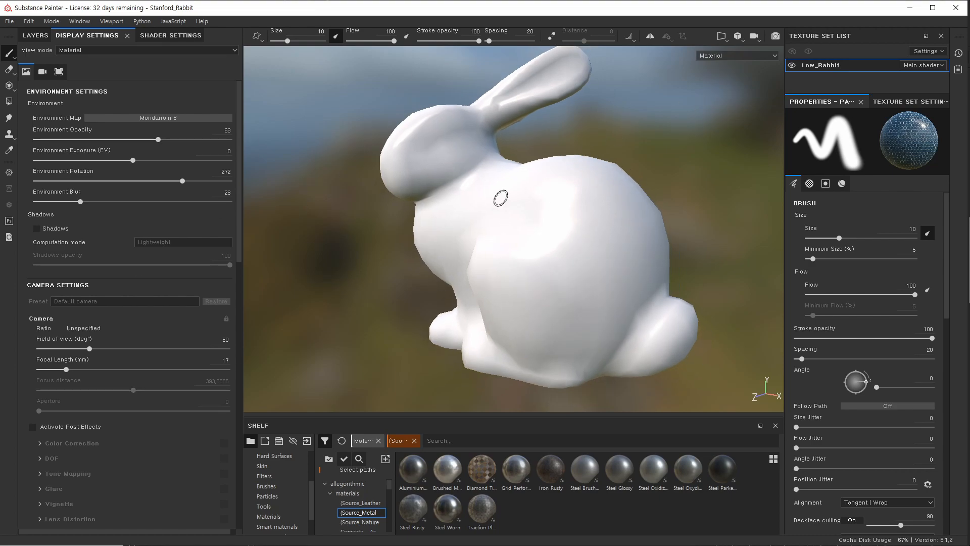
Widen the camera's field of view to 70 degrees and check the perspective on the rabbit.
scroll(72, 326, "down", 5)
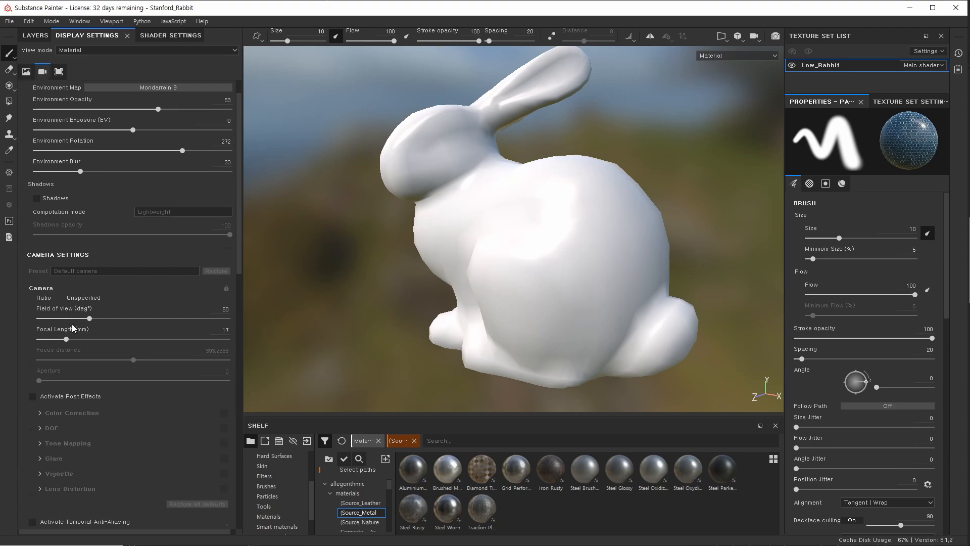
left_click_drag(91, 198, 111, 194)
scroll(612, 165, "up", 3)
left_click_drag(581, 157, 571, 138, "alt")
right_click_drag(565, 223, 545, 250, "alt")
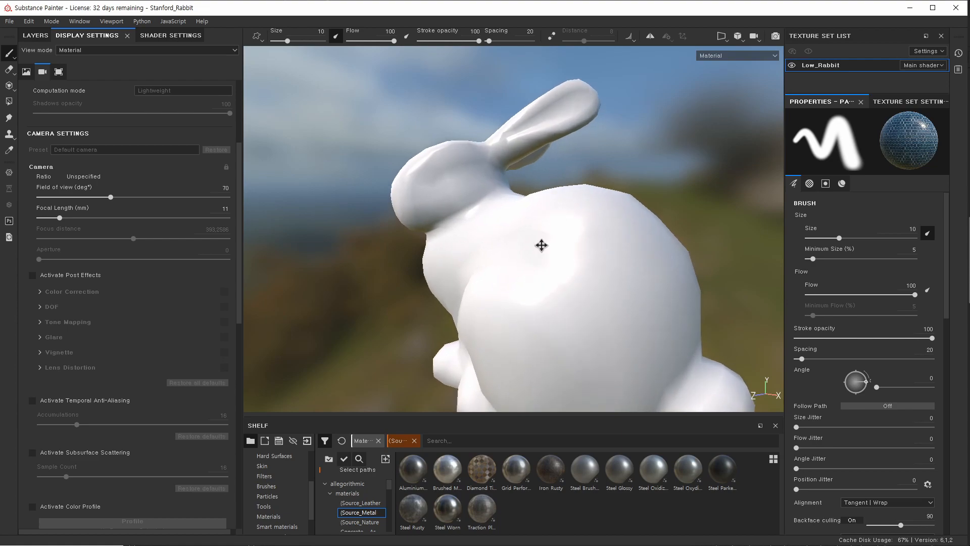
Set the camera's field of view to 52 degrees and reframe the rabbit.
left_click_drag(111, 197, 92, 205)
right_click_drag(499, 186, 440, 166, "alt")
left_click_drag(618, 180, 533, 169, "alt")
middle_click_drag(532, 169, 526, 212, "alt")
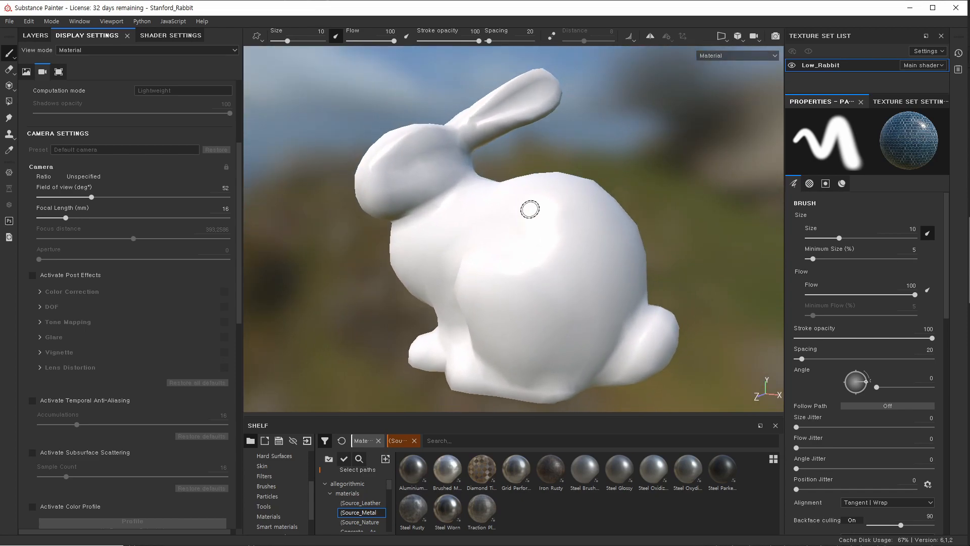
Activate the camera post effects, enable Glare and check it from behind the rabbit.
left_click(34, 276)
left_click_drag(553, 244, 522, 248, "alt")
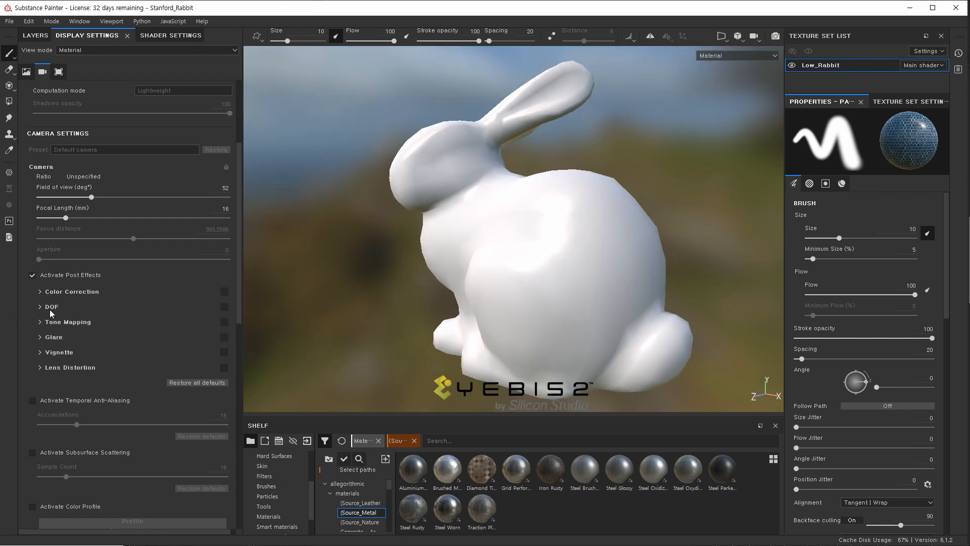
left_click(223, 334)
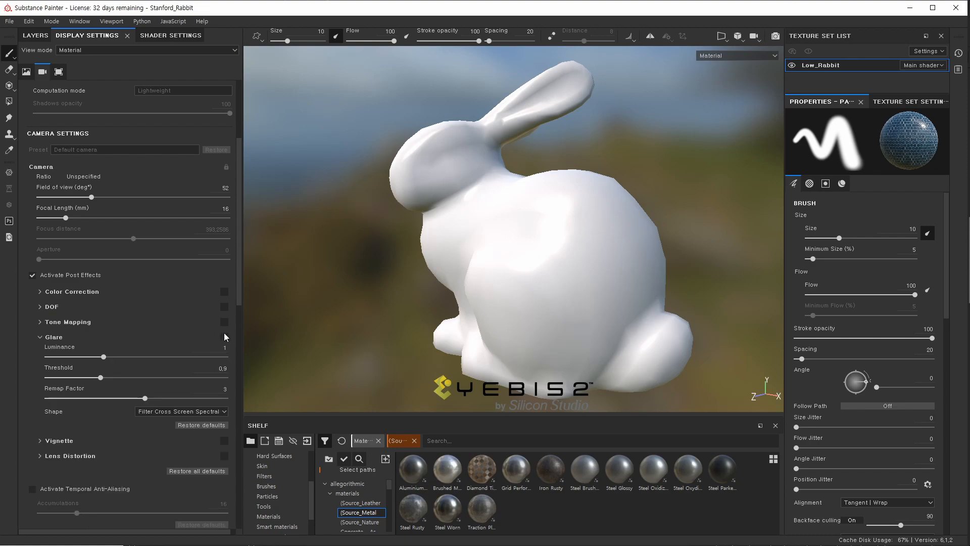
left_click(224, 337)
left_click(40, 337)
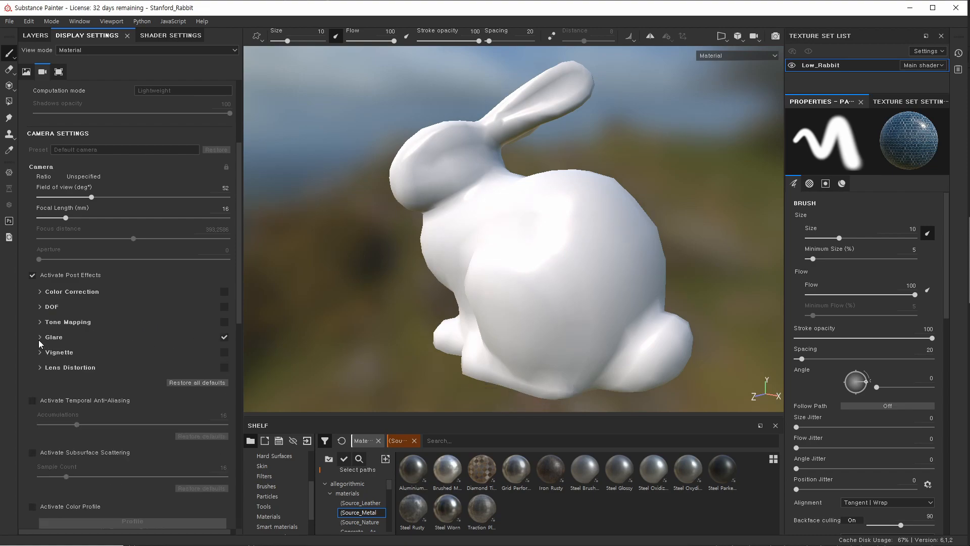
left_click_drag(532, 103, 431, 93, "alt")
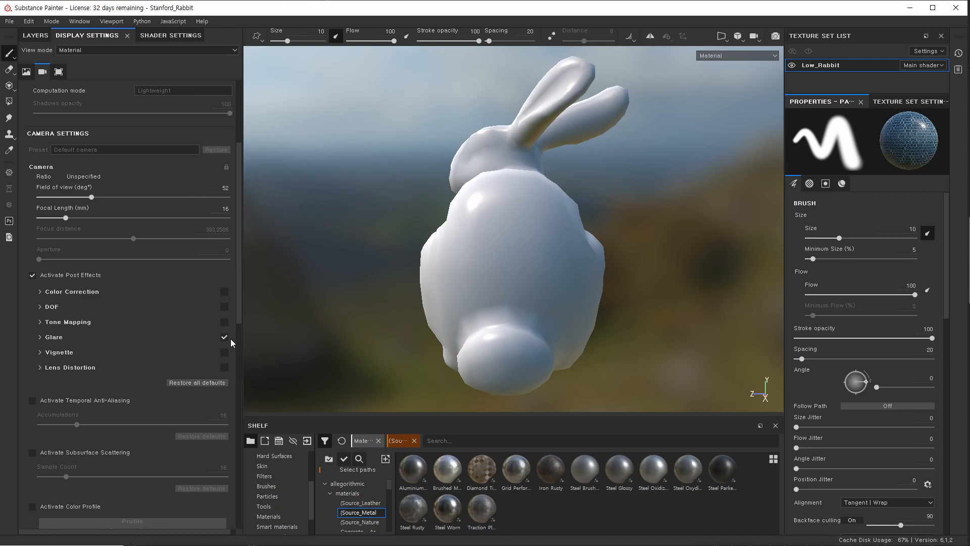
Try the Vignette and Lens Distortion effects on the rabbit, leaving both and Glare disabled.
left_click(224, 352)
left_click(224, 353)
left_click(224, 368)
left_click(225, 368)
left_click_drag(273, 343, 578, 235, "alt")
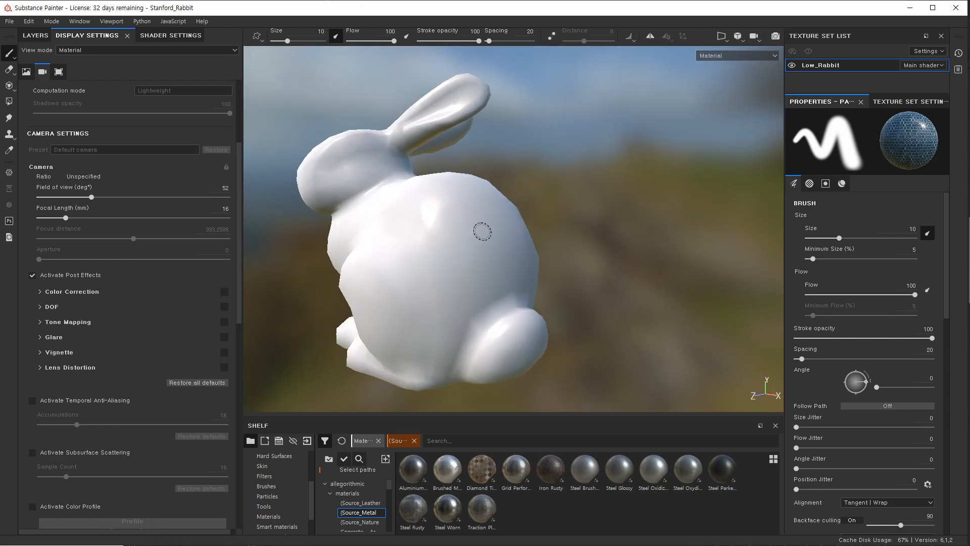
middle_click_drag(379, 159, 526, 163, "alt")
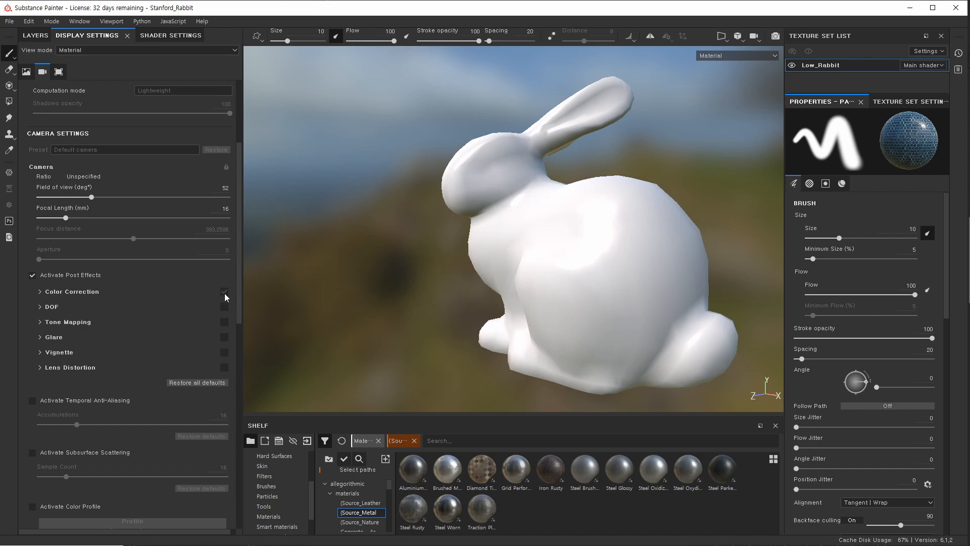
Try the DOF effect with a focus distance of 468.7643, leaving DOF disabled.
left_click(224, 307)
left_click(224, 306)
left_click(39, 306)
left_click(224, 307)
left_click_drag(127, 238, 136, 238)
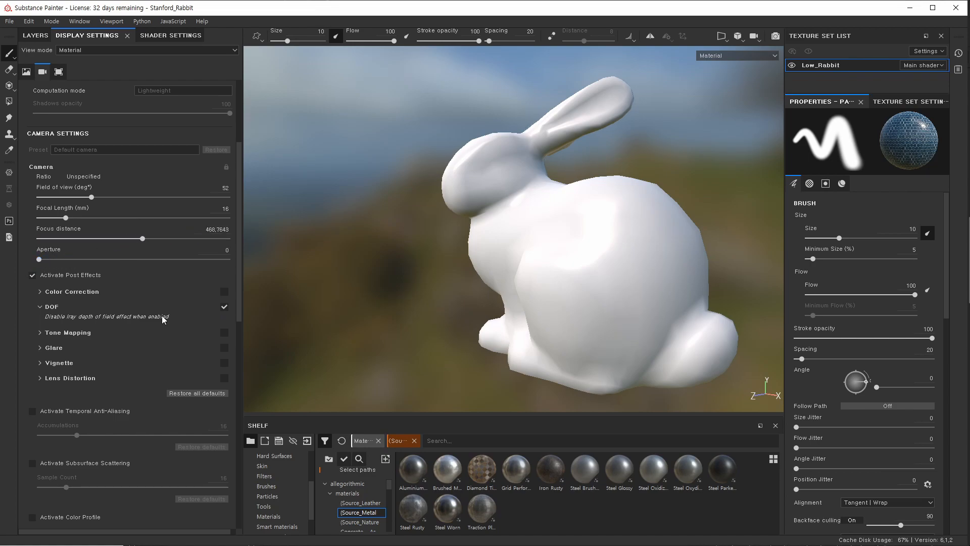
left_click(225, 305)
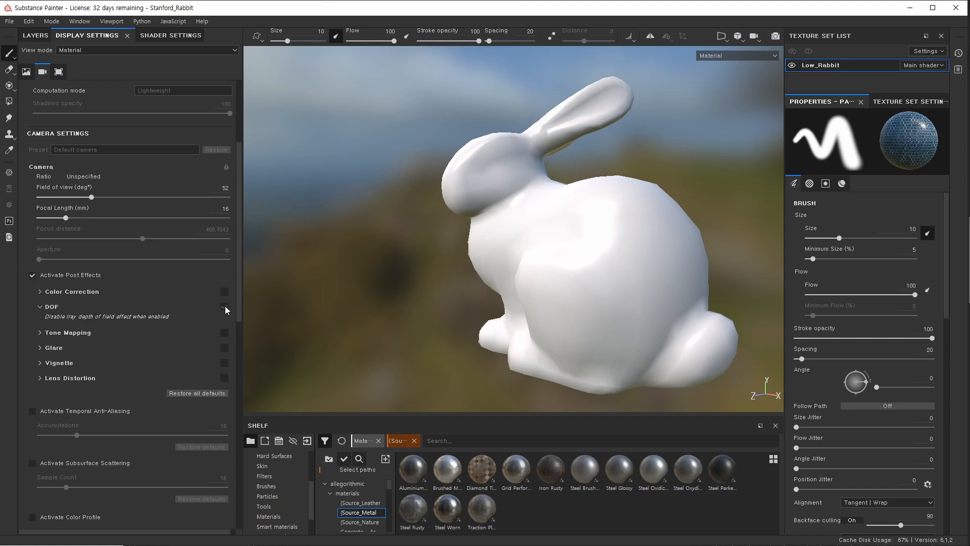
left_click(44, 307)
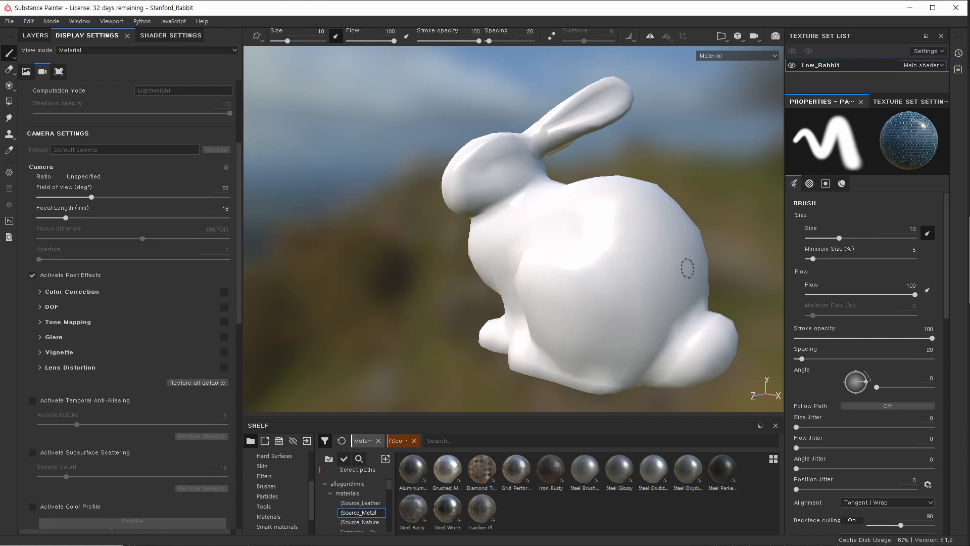
Try temporal anti-aliasing on the rabbit and switch it off again.
middle_click_drag(684, 271, 523, 222)
scroll(500, 226, "up", 1)
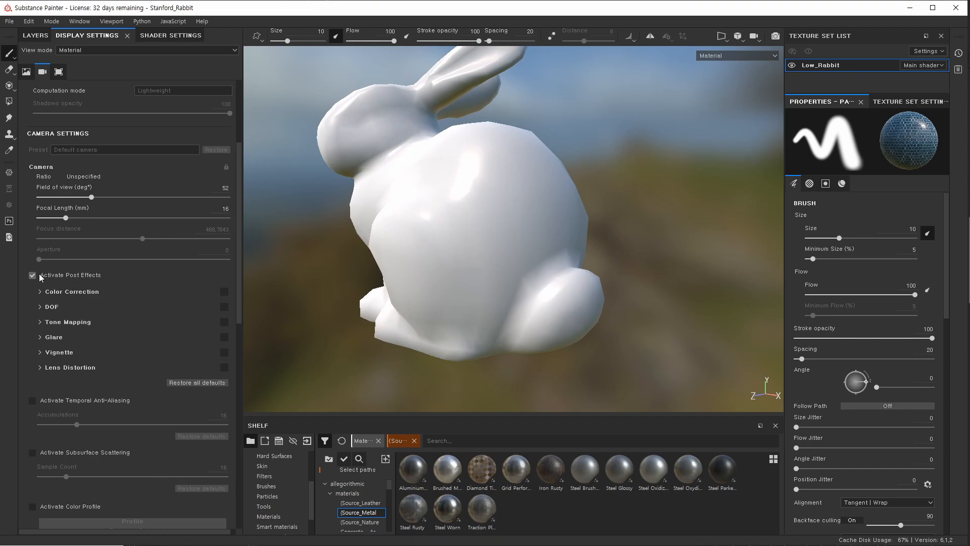
scroll(98, 362, "down", 3)
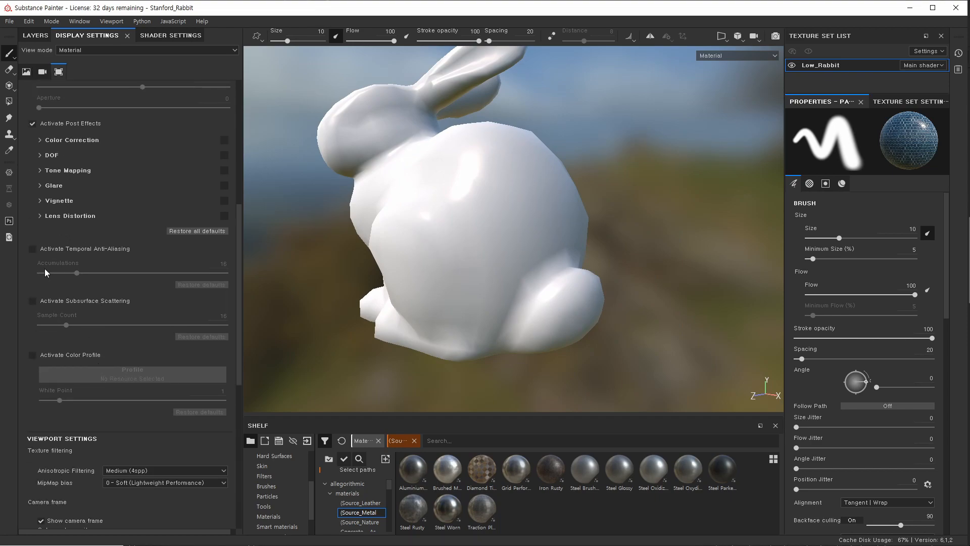
left_click(35, 248)
left_click(35, 249)
Compare the edges of the rabbit's back close up with temporal anti-aliasing on and off.
scroll(515, 179, "up", 1)
scroll(516, 180, "up", 1)
scroll(379, 153, "up", 3)
scroll(431, 223, "down", 2)
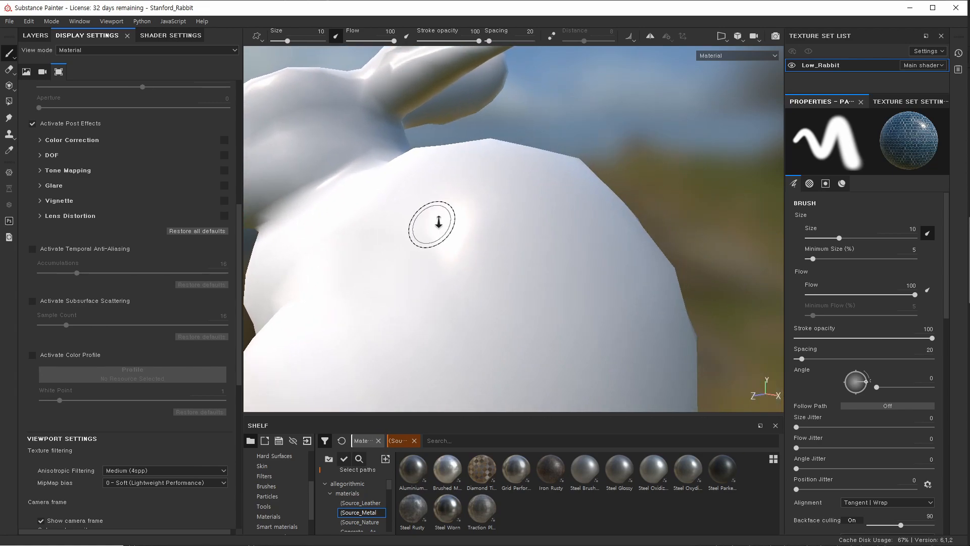
scroll(431, 223, "up", 2)
scroll(489, 108, "up", 1)
middle_click_drag(510, 149, 525, 223, "alt")
scroll(643, 180, "up", 3)
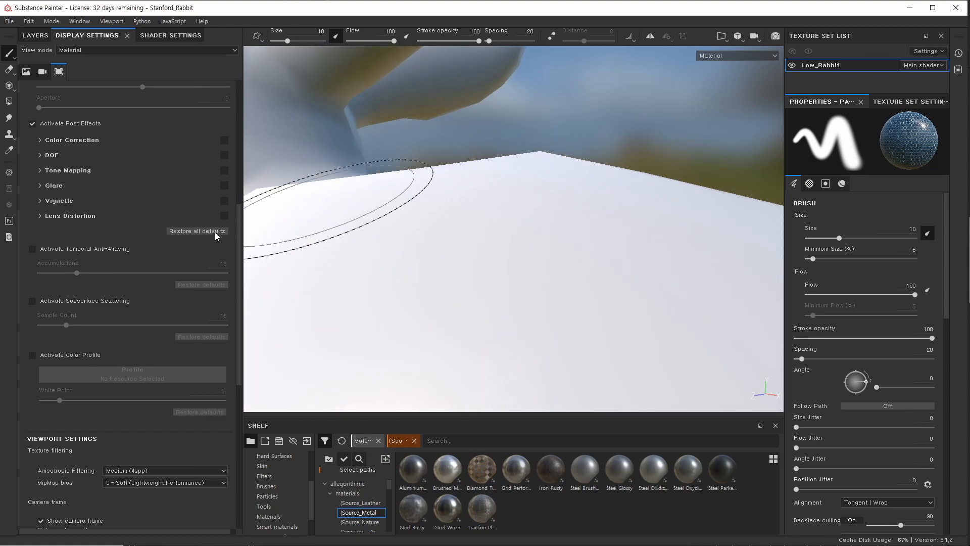
left_click(35, 248)
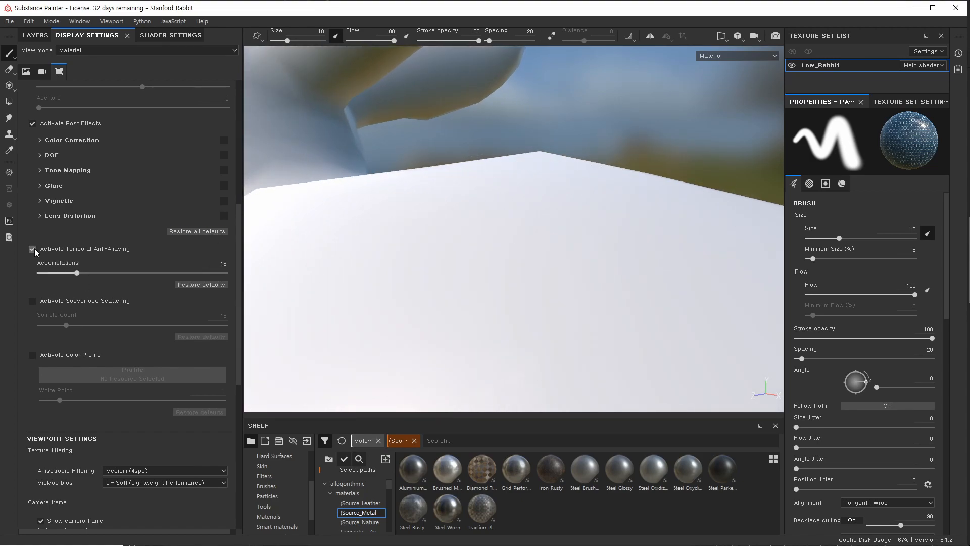
left_click(33, 248)
scroll(523, 173, "down", 10)
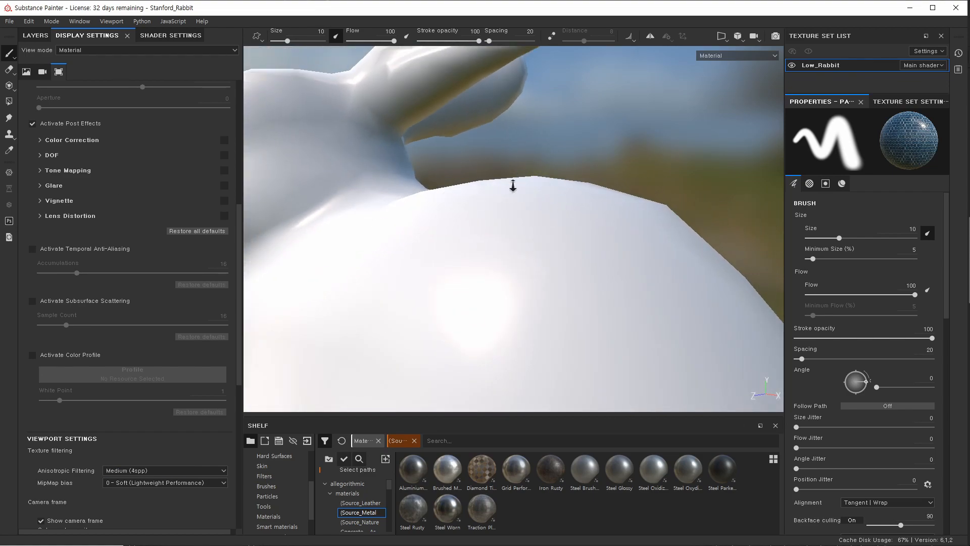
middle_click_drag(512, 193, 465, 174, "alt")
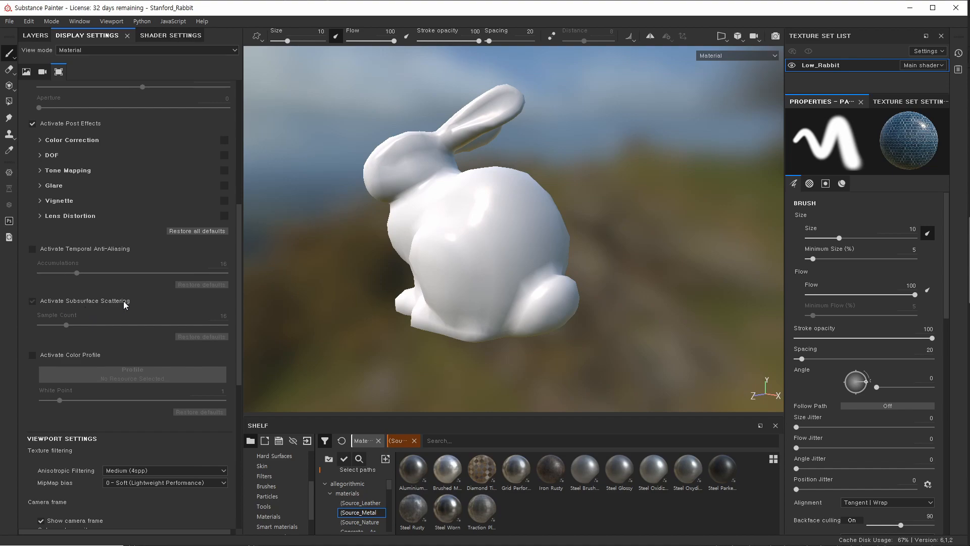
Show the mesh wireframe on the rabbit and set its opacity to 79.
scroll(49, 353, "down", 3)
scroll(41, 230, "up", 5)
scroll(47, 208, "down", 9)
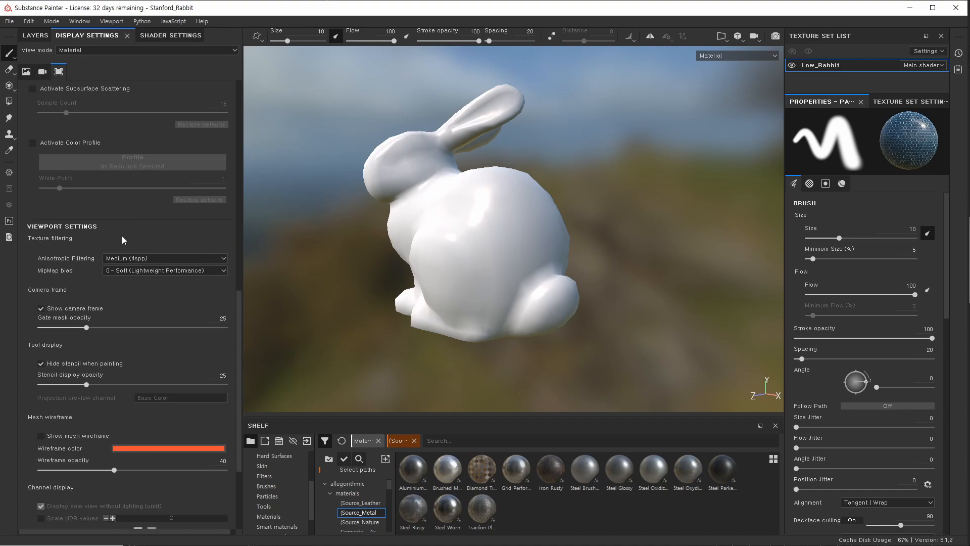
scroll(505, 218, "up", 5)
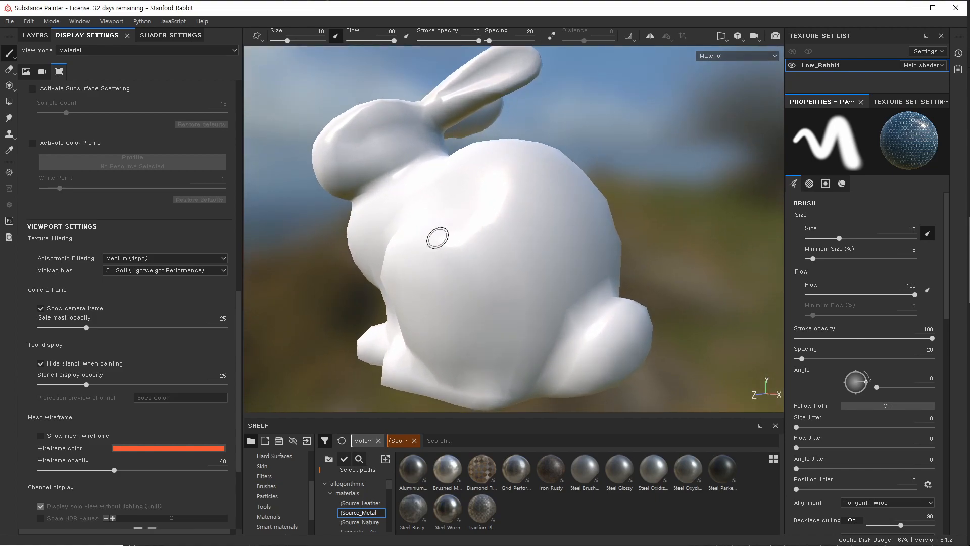
scroll(44, 263, "down", 3)
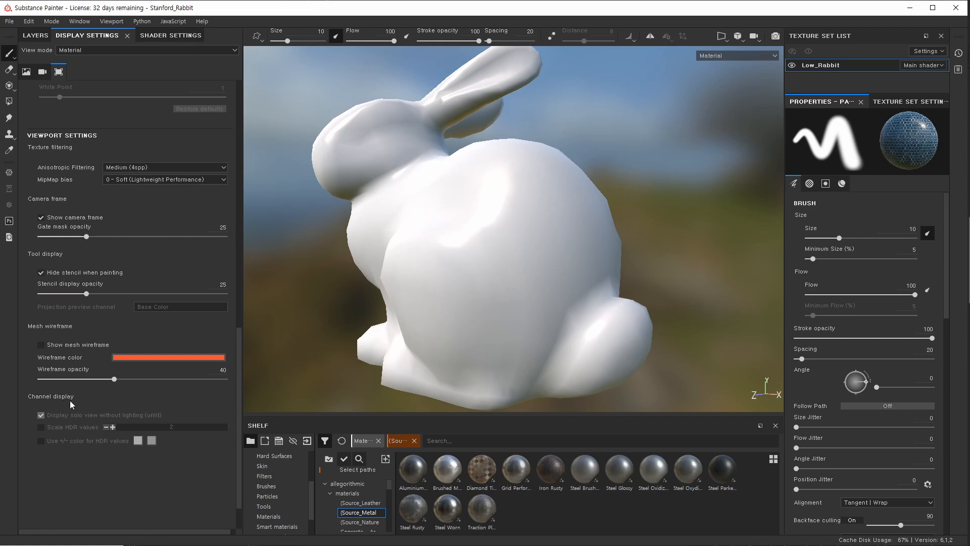
left_click(41, 344)
left_click(50, 347)
left_click(50, 346)
left_click_drag(474, 205, 525, 206, "alt")
left_click_drag(110, 384, 186, 385)
Change the wireframe color to turquoise (R 0, G 1, B 0.767) and inspect the mesh up close.
left_click(168, 356)
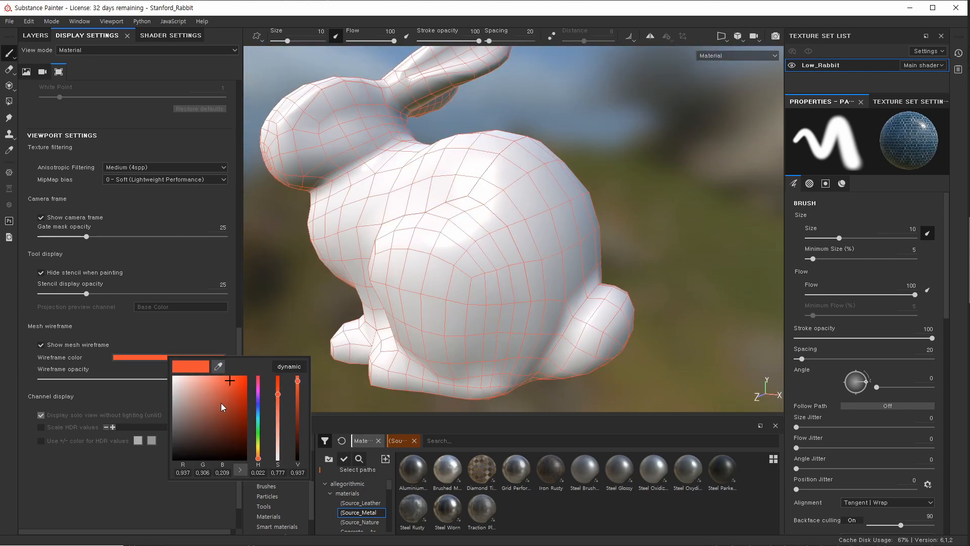
left_click(258, 421)
left_click_drag(218, 415, 263, 362)
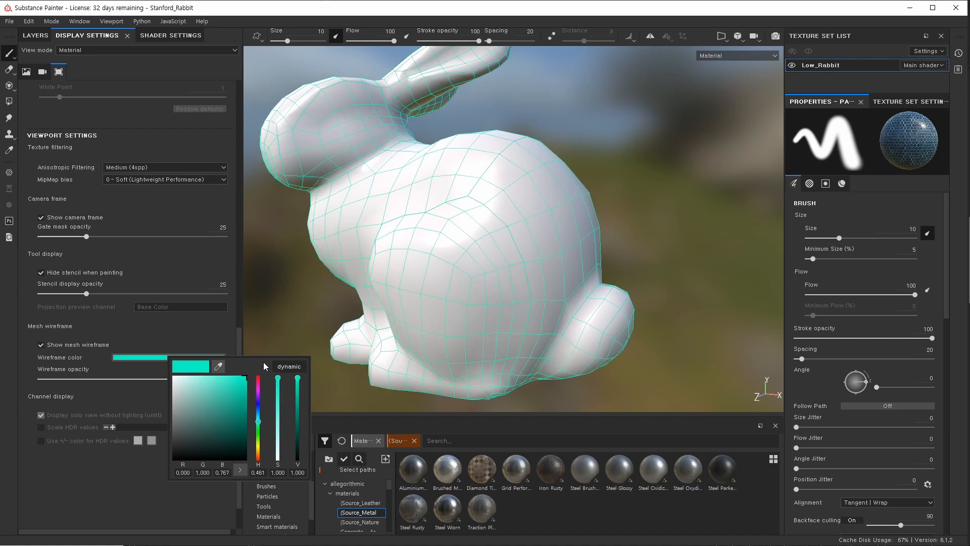
left_click_drag(504, 165, 412, 272, "alt")
scroll(481, 208, "up", 2)
middle_click_drag(486, 80, 504, 114, "alt")
middle_click_drag(416, 141, 369, 223, "alt")
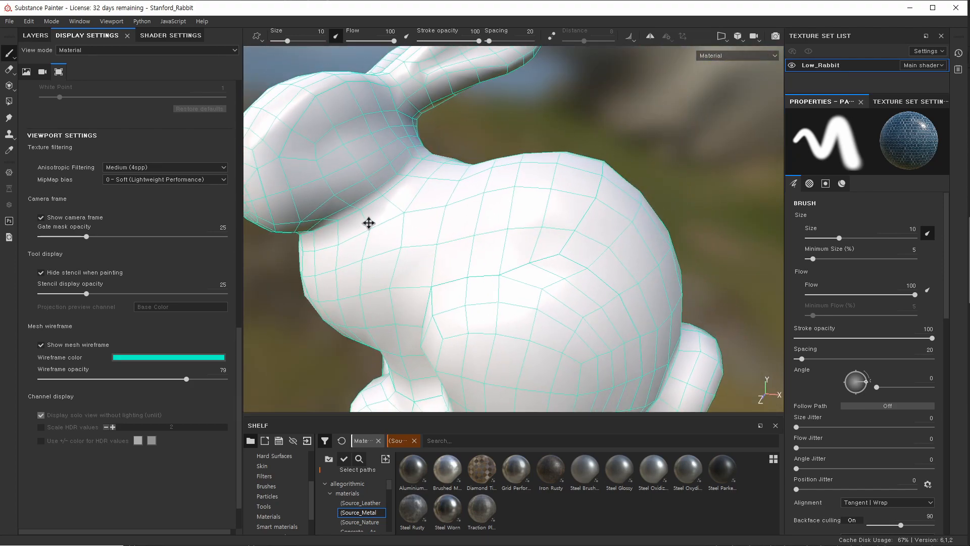
Toggle the mesh wireframe to compare the rabbit with and without it, leaving it hidden.
left_click(61, 344)
left_click(60, 344)
left_click(60, 344)
left_click(61, 344)
left_click(61, 344)
Look over the camera effect and viewport settings again and open the wireframe color for editing.
scroll(58, 334, "up", 10)
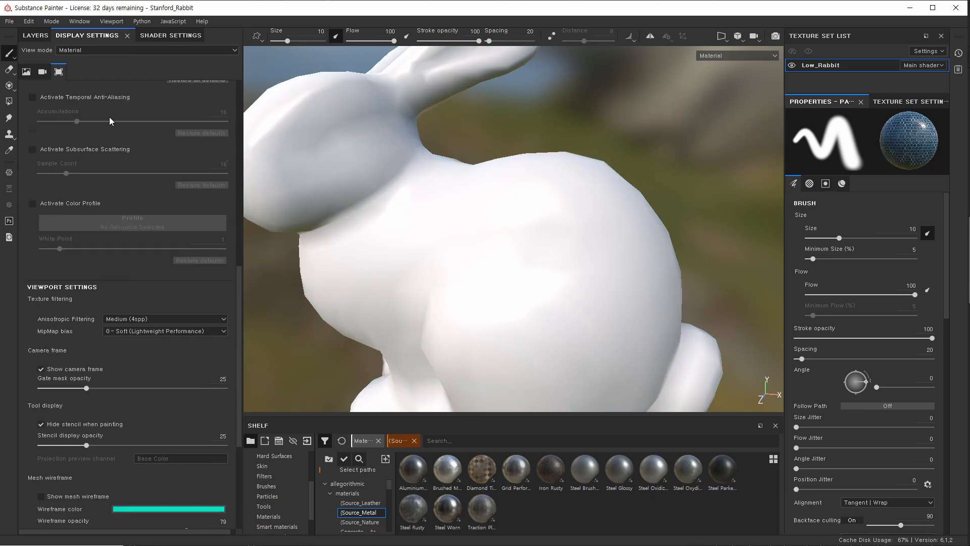
scroll(115, 324, "down", 6)
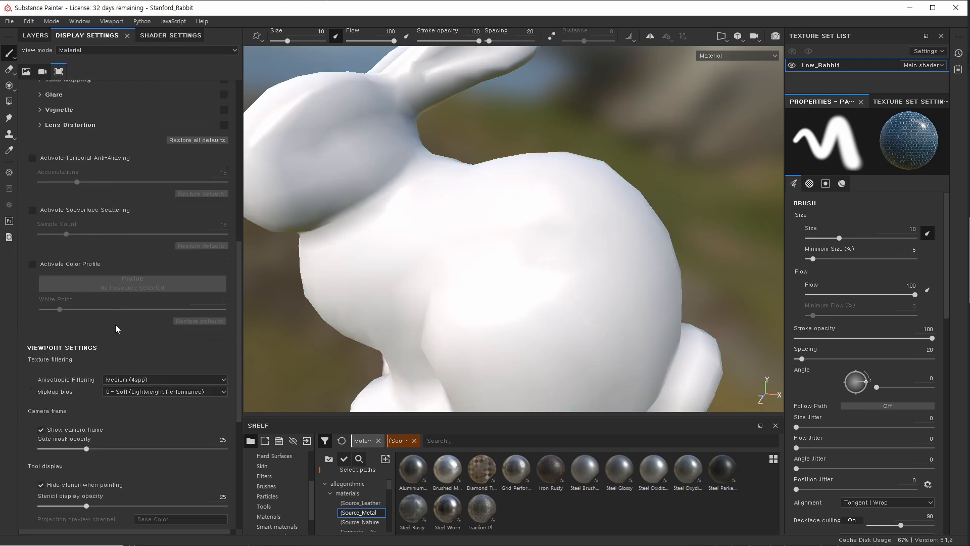
scroll(34, 217, "up", 2)
left_click(34, 154)
scroll(90, 374, "down", 8)
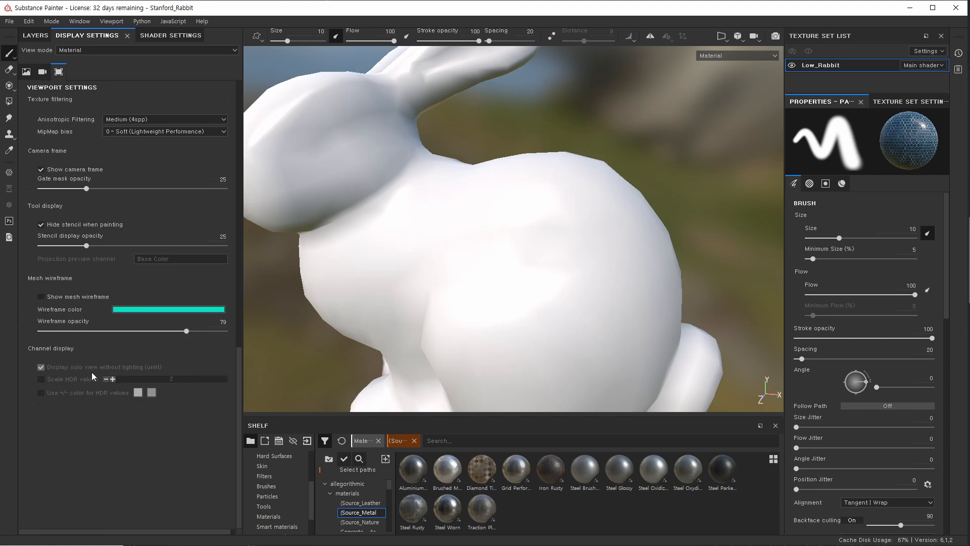
scroll(96, 433, "up", 3)
left_click(146, 462)
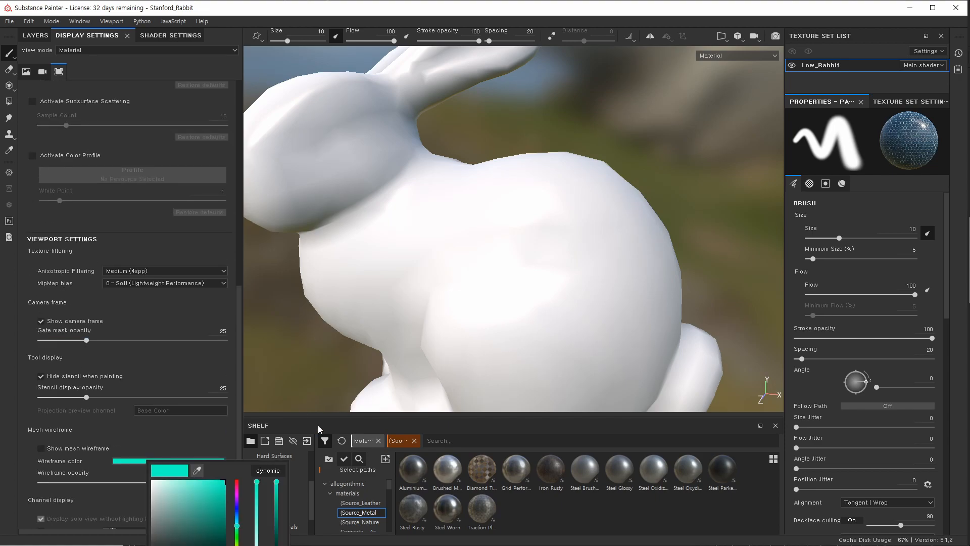
Change the wireframe color to red, show the mesh wireframe on the rabbit, and set its opacity to 57.
left_click_drag(237, 508, 236, 474)
left_click(66, 448)
right_click_drag(405, 217, 374, 252, "alt")
left_click(41, 448)
left_click(41, 449)
left_click_drag(182, 483, 145, 483)
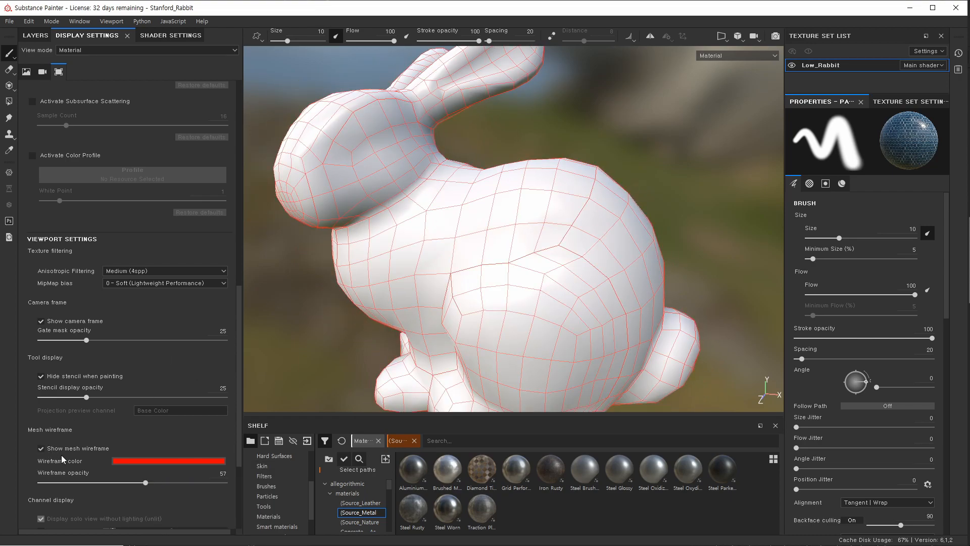
Look over the layer stack and the environment and camera display settings.
left_click(36, 35)
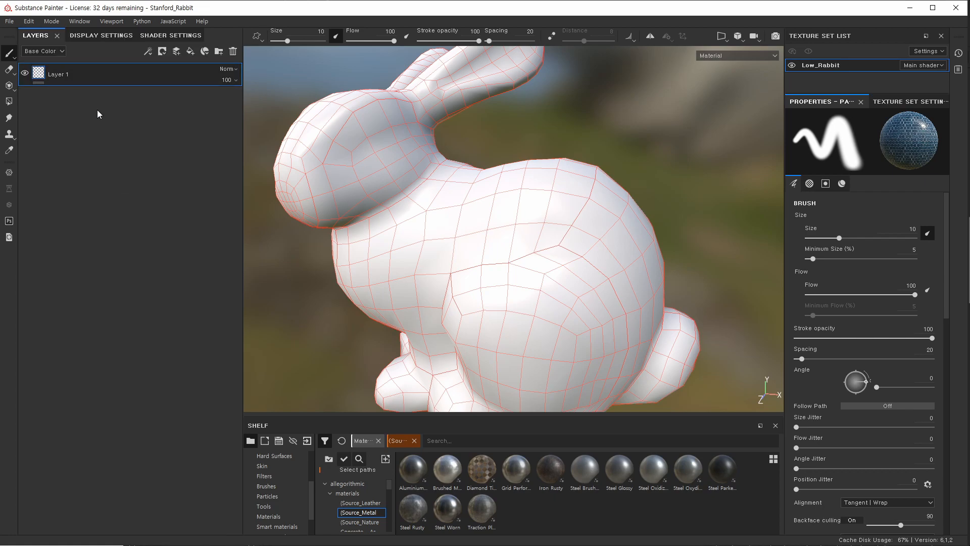
left_click(110, 41)
scroll(94, 211, "up", 5)
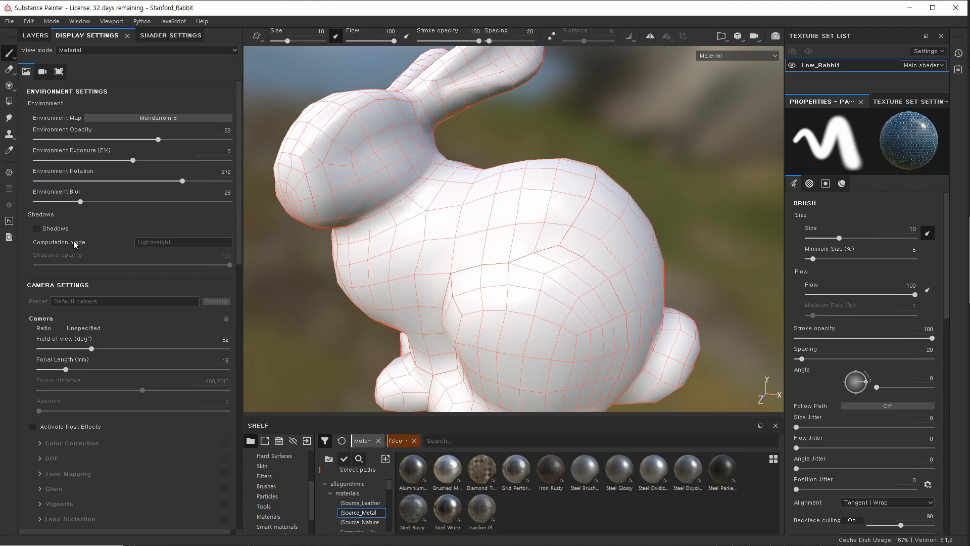
Open the shader settings and browse the available shaders, keeping pbr-metal-rough on the main shader.
left_click(168, 37)
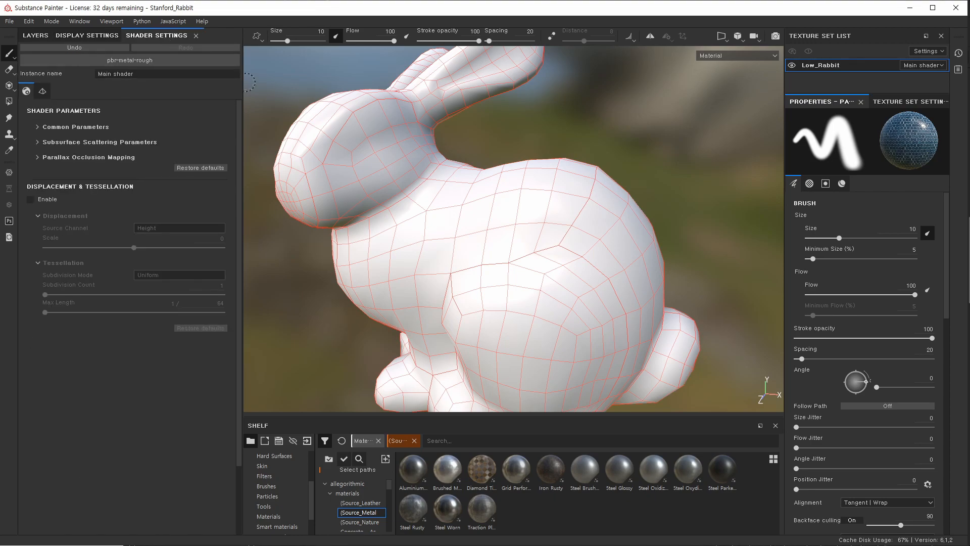
right_click_drag(523, 204, 476, 206, "alt")
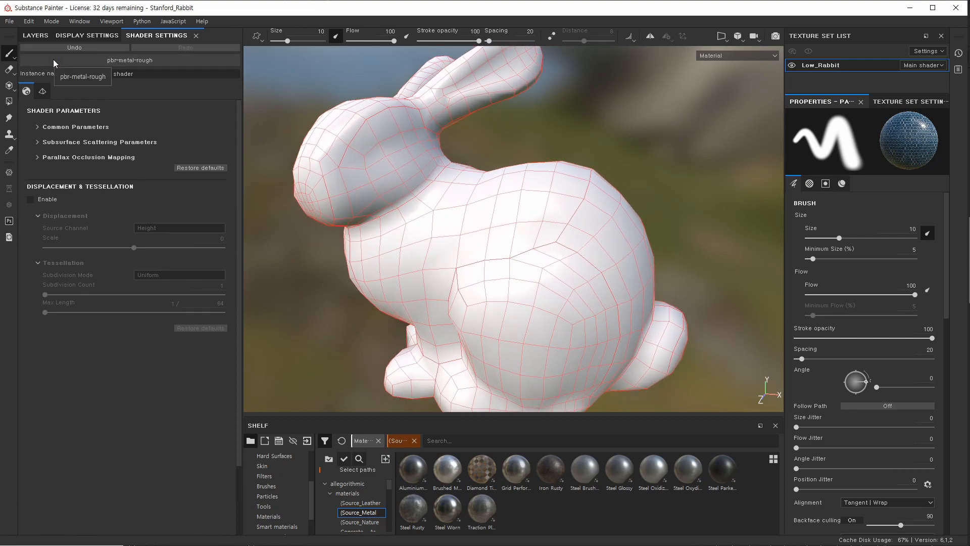
left_click(156, 64)
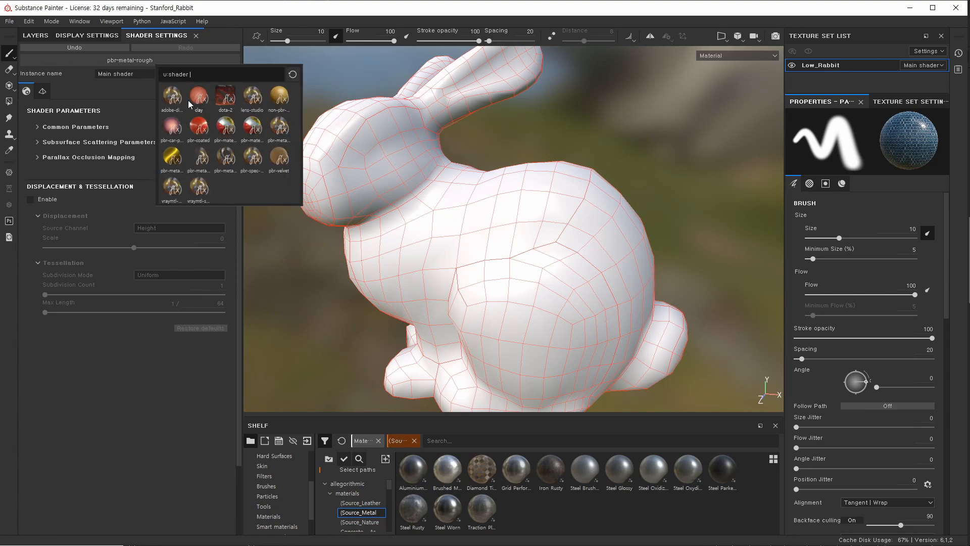
mouse_move(174, 102)
mouse_move(216, 140)
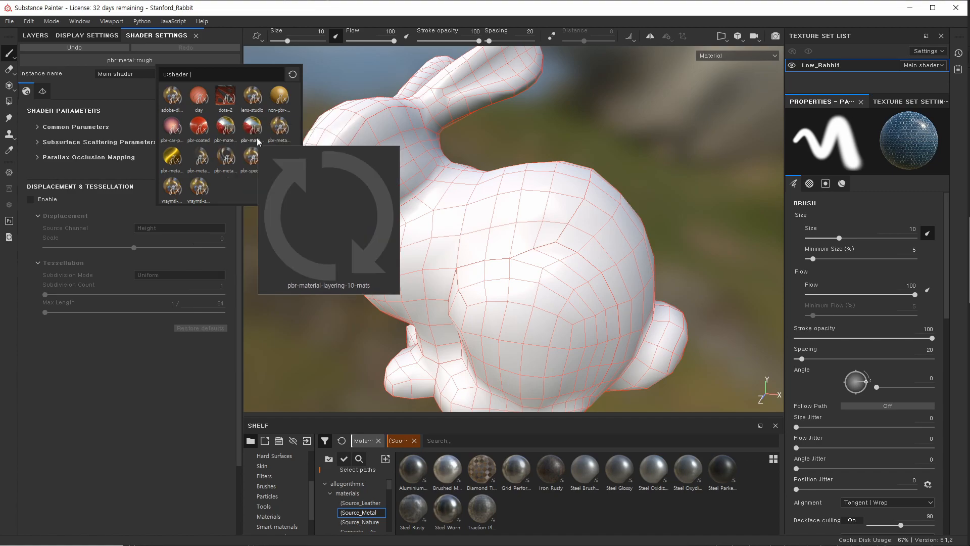
mouse_move(254, 159)
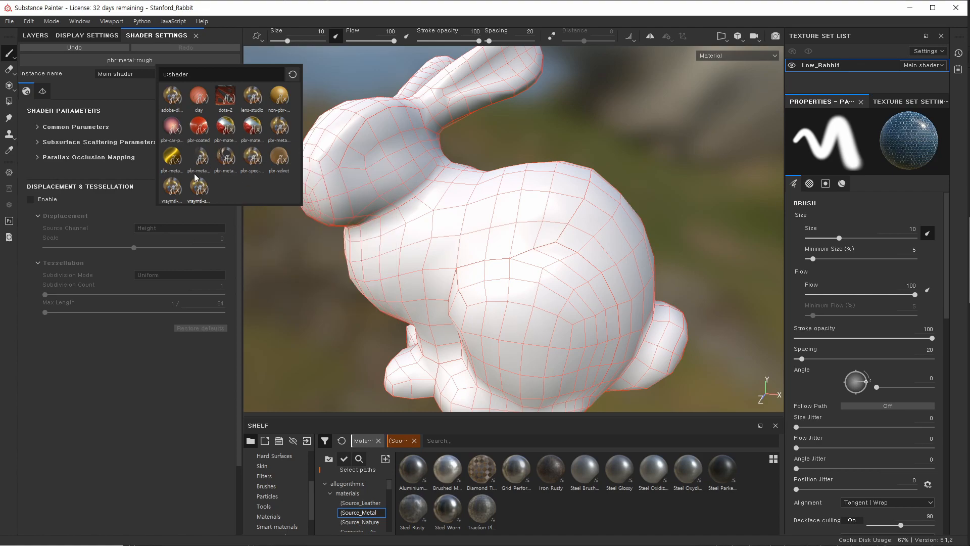
mouse_move(218, 162)
left_click(105, 412)
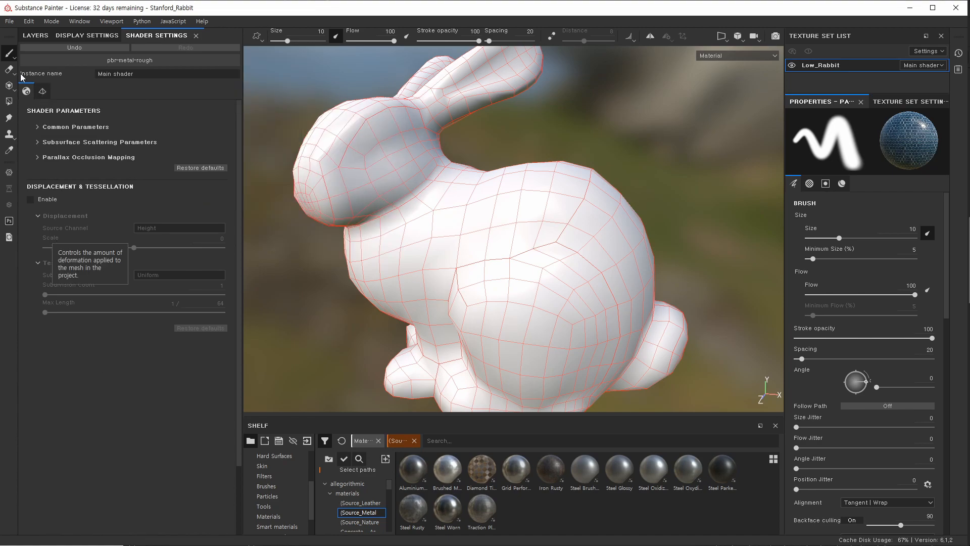
Review the shader parameter groups and the displacement and tessellation settings for the main shader.
left_click(42, 92)
left_click(26, 92)
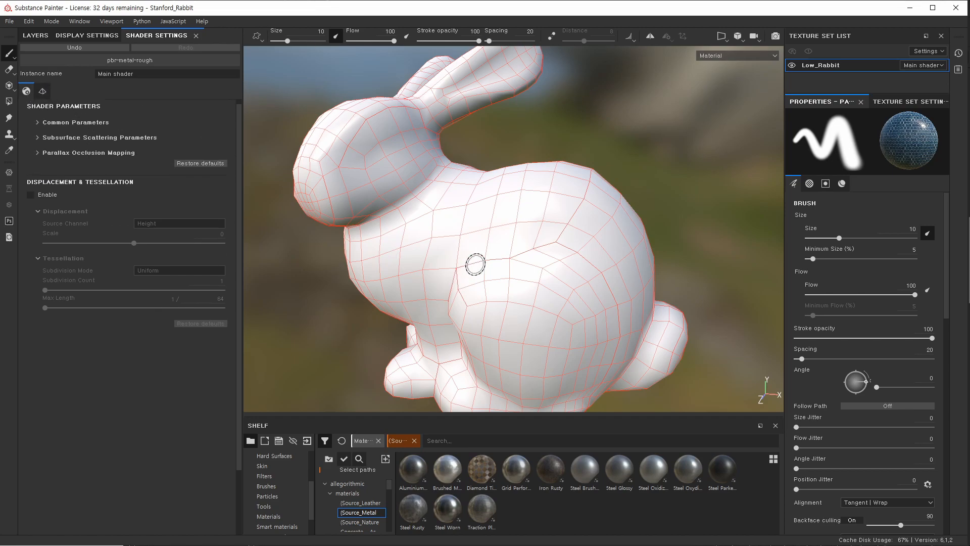
right_click_drag(520, 188, 494, 197, "alt")
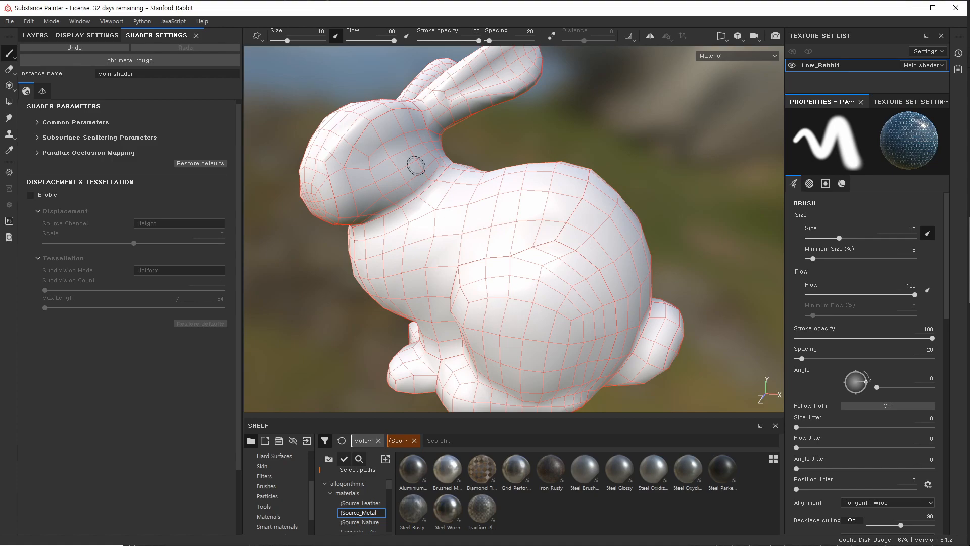
left_click(36, 122)
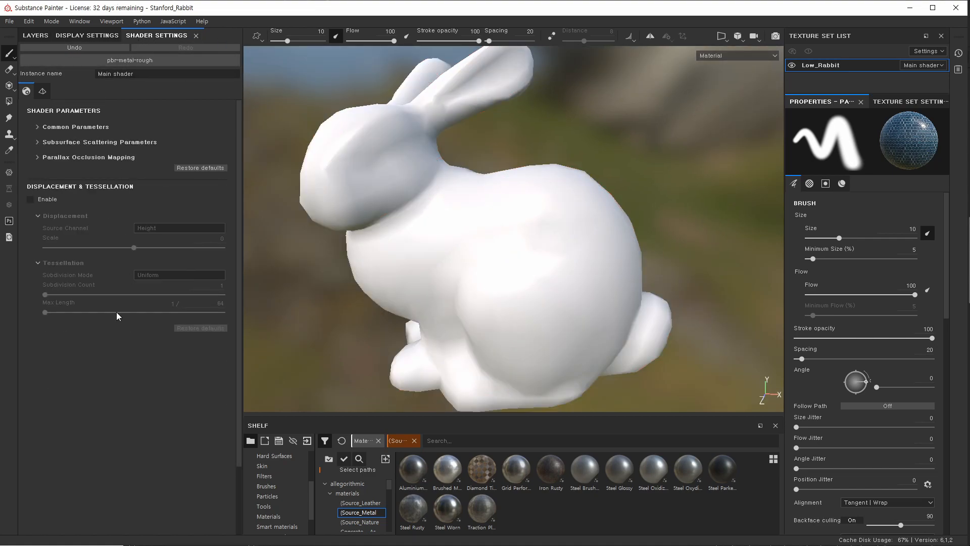
Return to the display settings and preview the rabbit's Base Color channel before restoring the Material view.
left_click(84, 35)
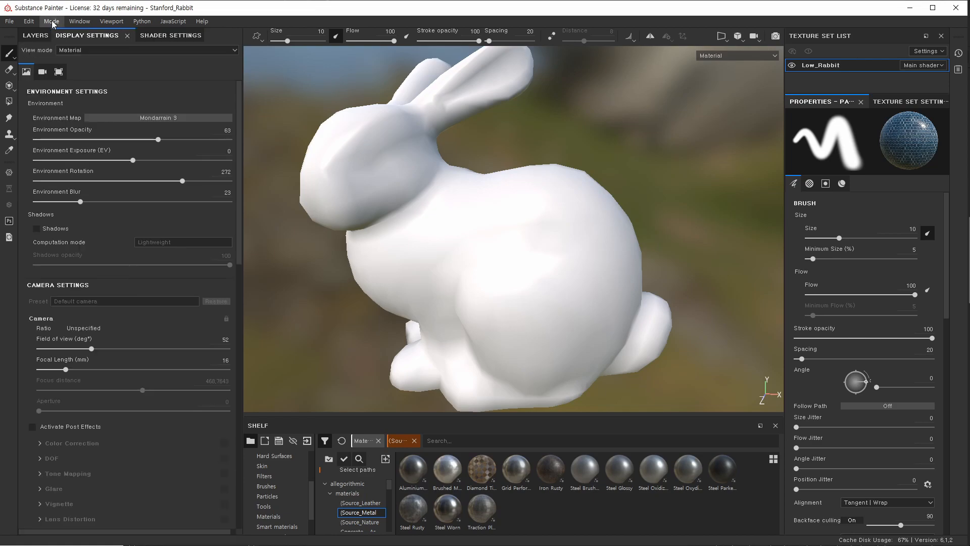
left_click(34, 35)
right_click_drag(517, 167, 432, 166, "alt")
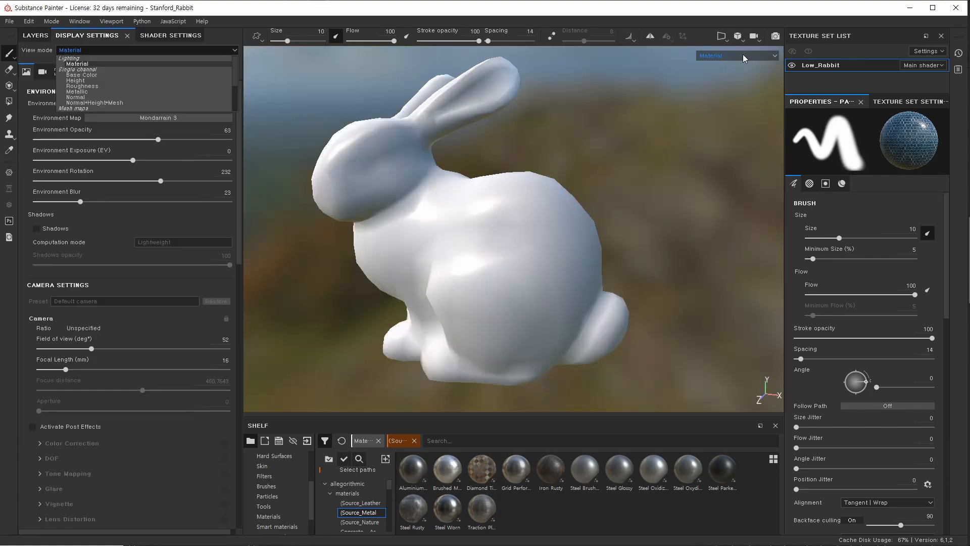
left_click(743, 55)
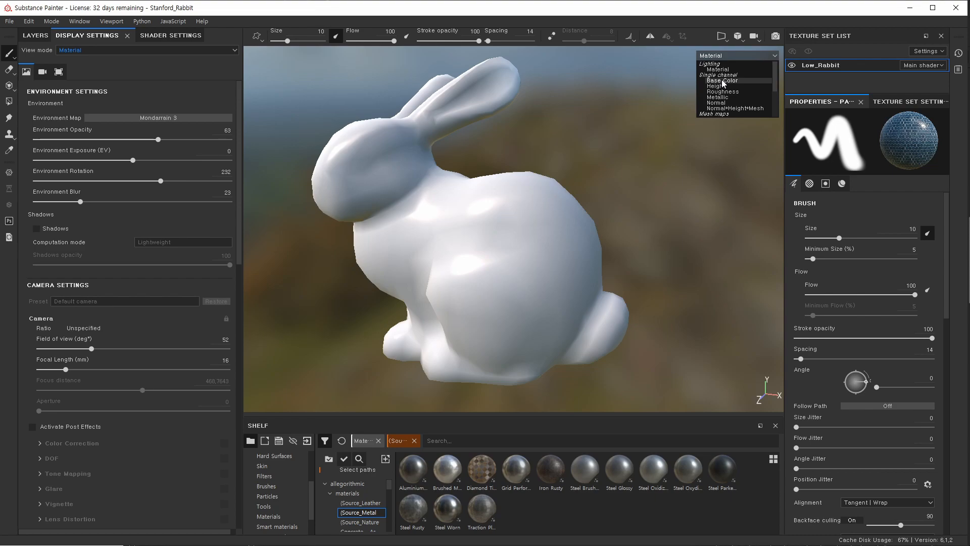
left_click(722, 81)
left_click(752, 59)
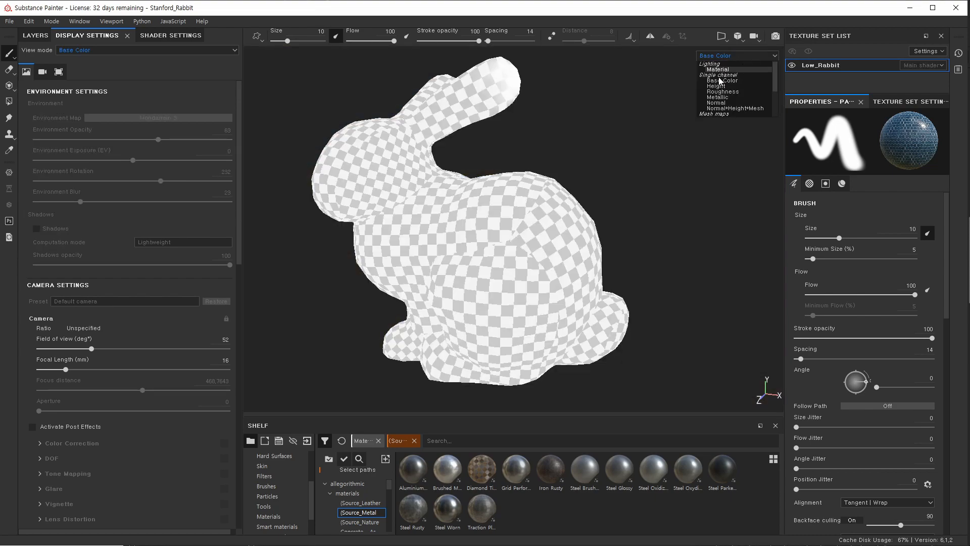
left_click(739, 68)
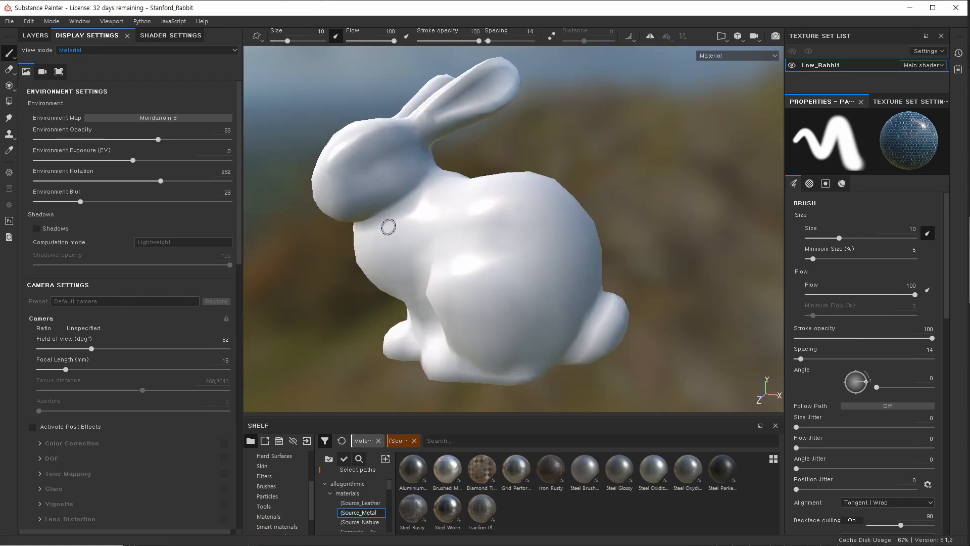
Try painting the diamond-patterned metal material across the rabbit's body with brush size 30.29, and undo the stroke.
right_click_drag(416, 206, 499, 224, "alt")
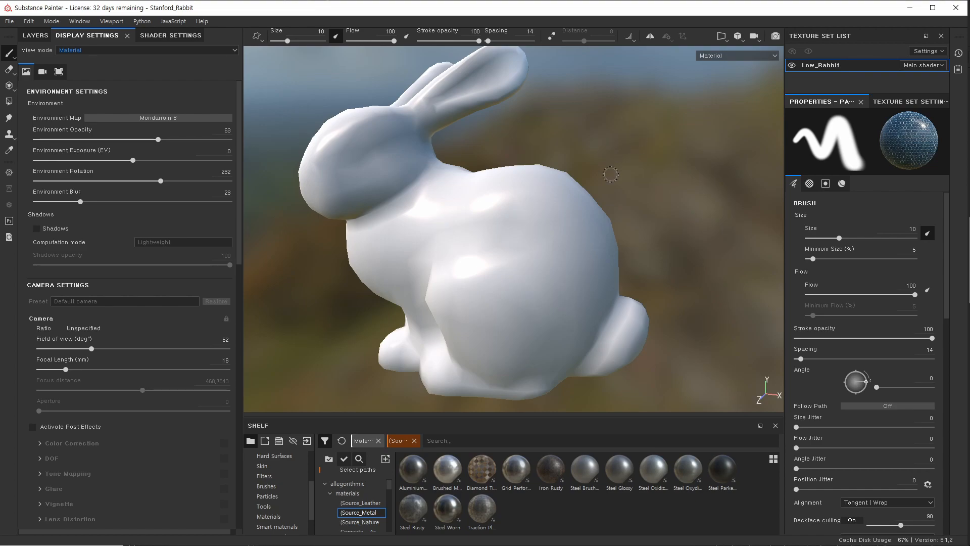
left_click_drag(563, 173, 444, 388, "alt")
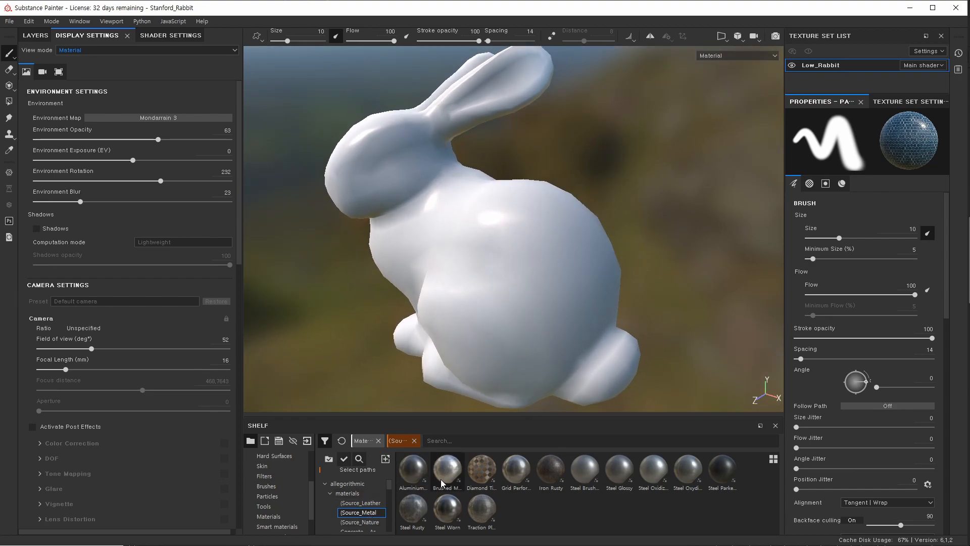
left_click(482, 469)
mouse_move(499, 280)
left_mouse_down("alt")
mouse_move(516, 264)
mouse_move(508, 275)
left_mouse_up("alt")
right_click_drag(461, 271, 500, 272, "ctrl")
mouse_move(501, 304)
left_mouse_down()
mouse_move(444, 221)
mouse_move(458, 255)
mouse_move(420, 258)
mouse_move(498, 237)
left_mouse_up()
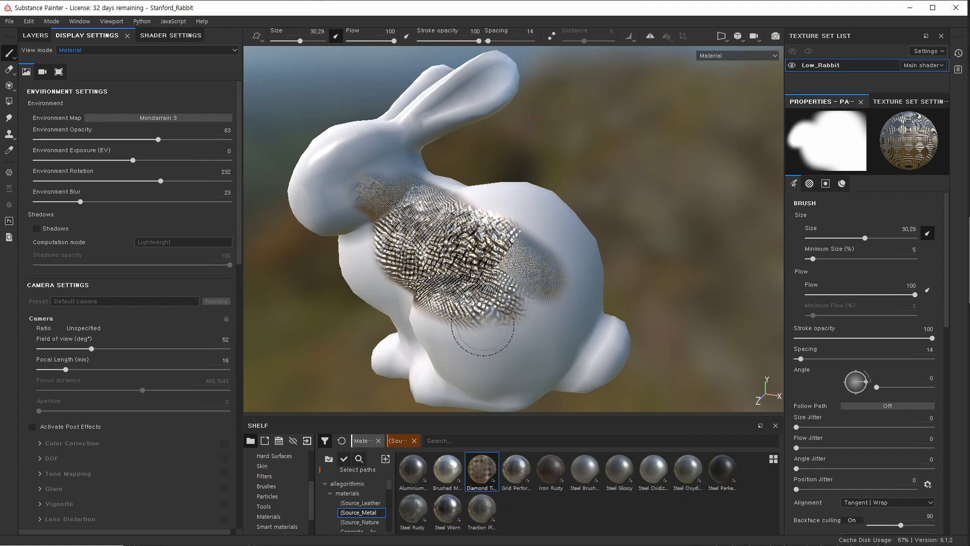
key("ctrl+z")
Filter the materials to Wood and paint the reddish wood material over the rabbit's back with brush size 56.91.
scroll(368, 493, "down", 5)
scroll(368, 493, "down", 1)
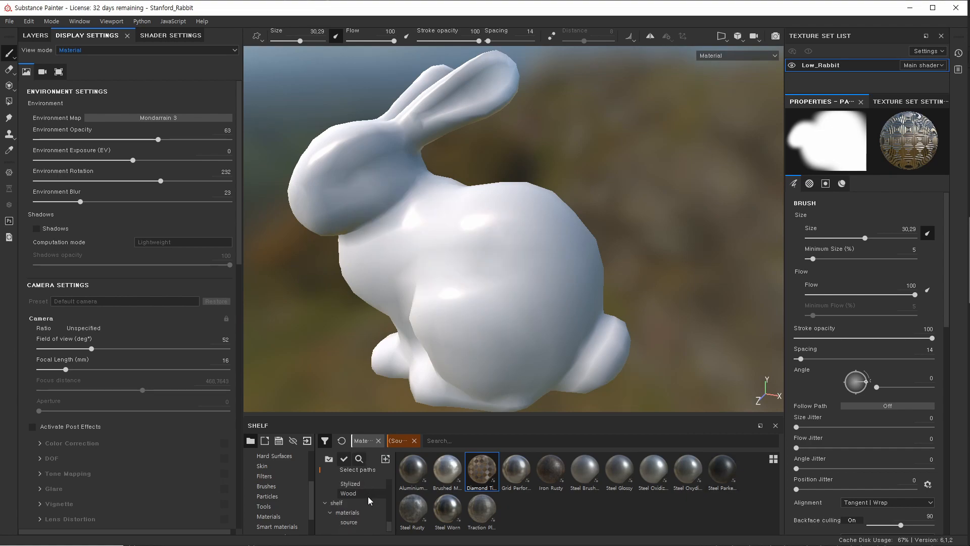
left_click(368, 493)
left_click(444, 466)
left_click(415, 472)
right_click_drag(486, 244, 513, 244, "ctrl")
mouse_move(485, 244)
left_mouse_down()
mouse_move(454, 235)
mouse_move(502, 264)
mouse_move(423, 292)
mouse_move(442, 203)
left_mouse_up()
right_click_drag(443, 204, 444, 270, "alt")
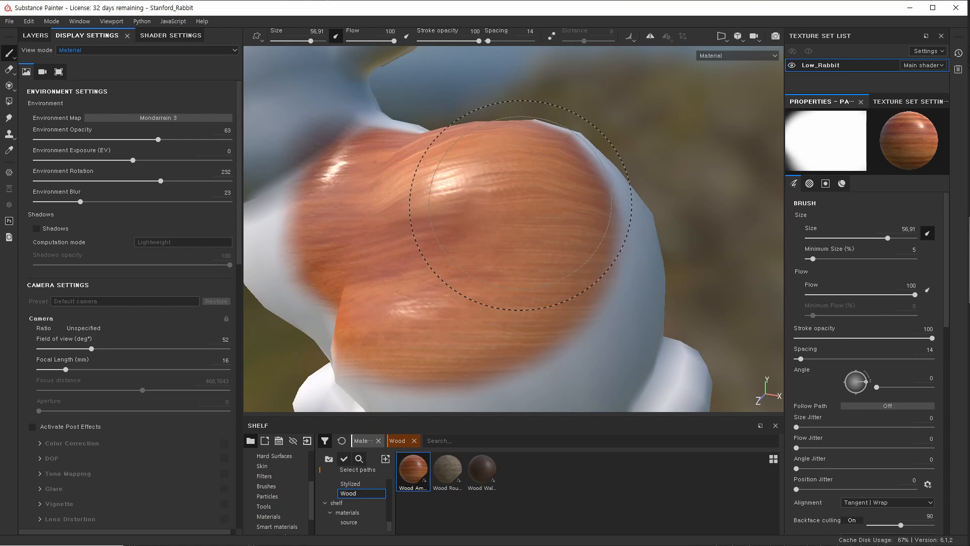
Add a dab of wood on the back, set the brush size to 33.91, and view the Base Color channel.
left_click(720, 57)
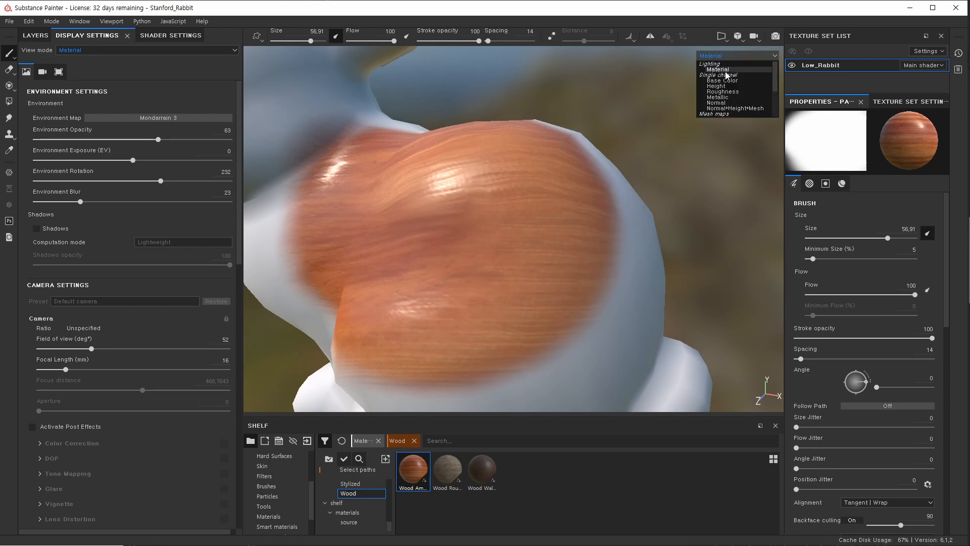
left_click(494, 174)
left_click(705, 56)
right_click_drag(589, 237, 556, 237, "ctrl")
left_click(747, 58)
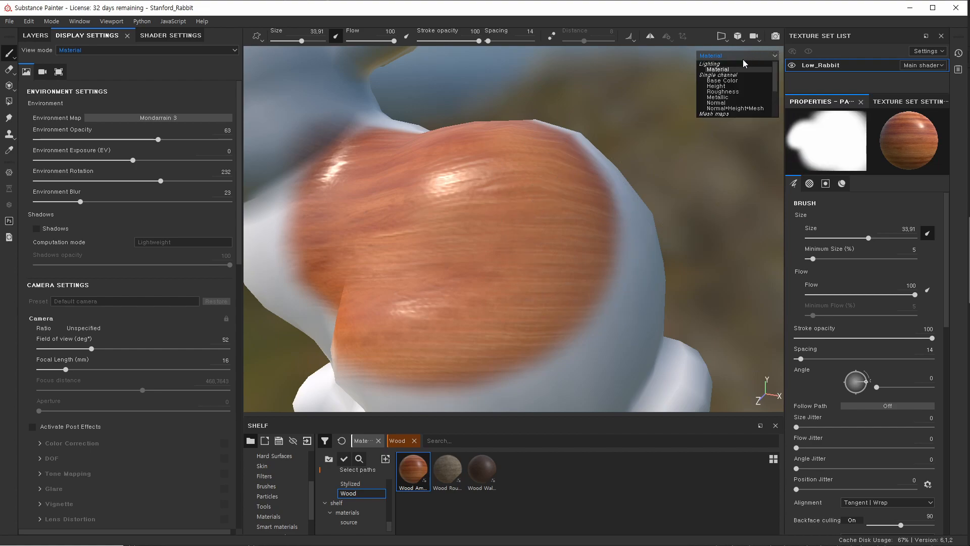
left_click(723, 80)
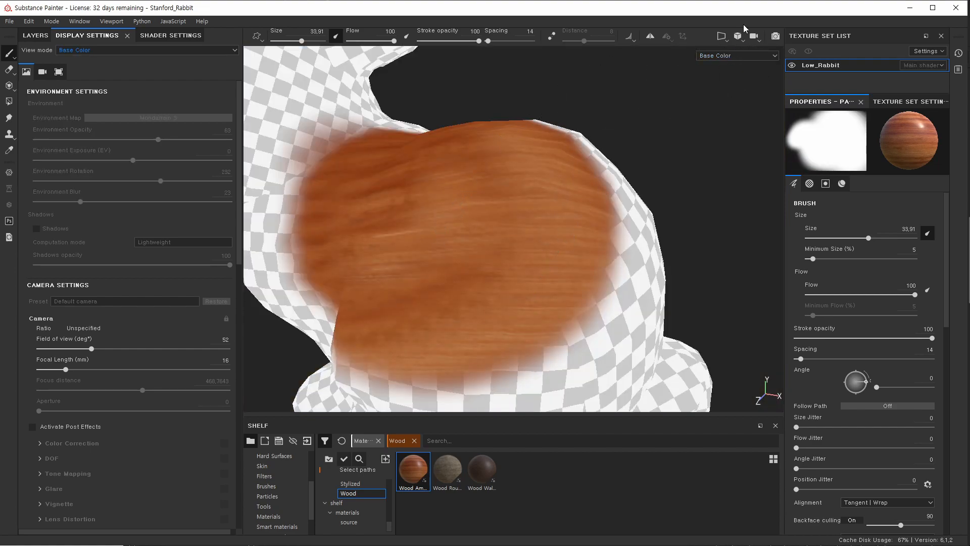
Inspect the painted rabbit in the Height, Roughness and Metallic channel views in turn.
left_click(727, 60)
left_click(728, 86)
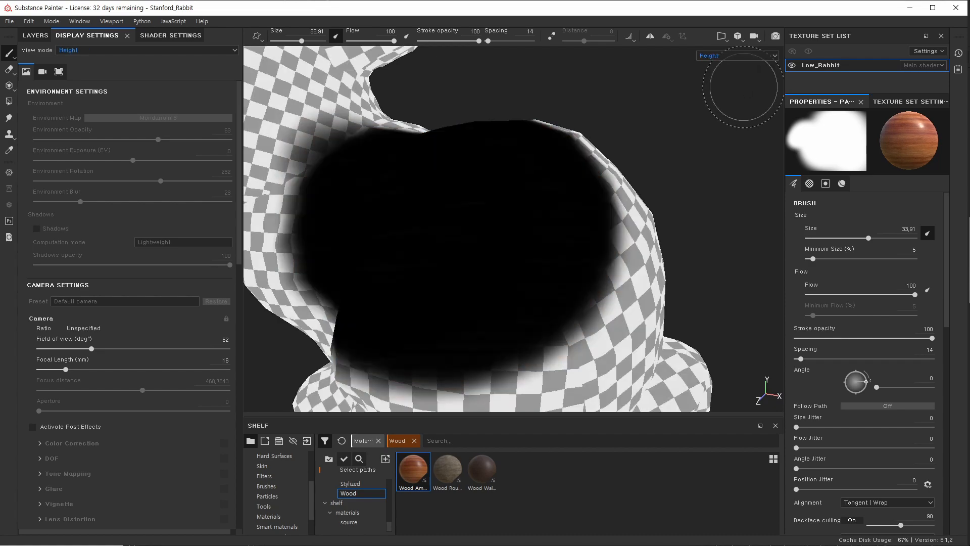
left_click(731, 56)
left_click(728, 93)
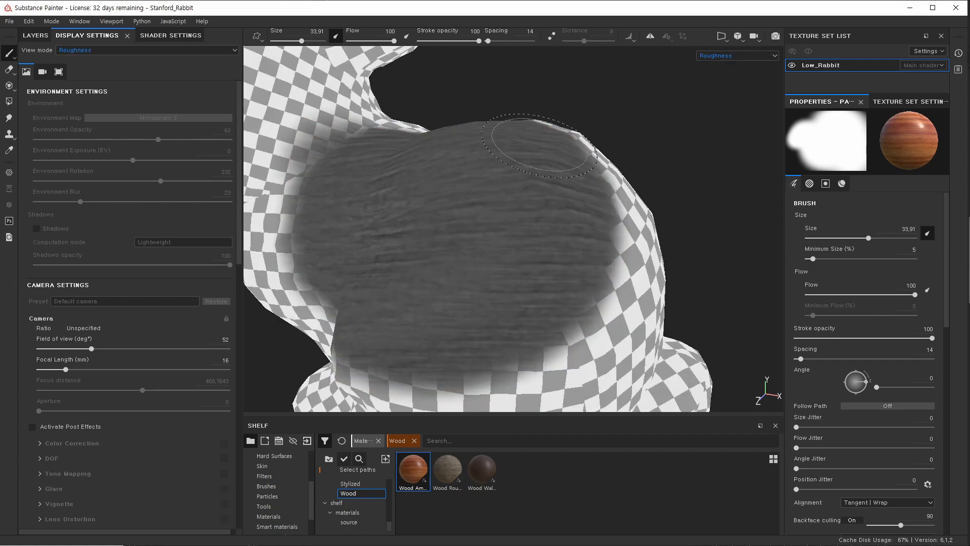
left_click(713, 56)
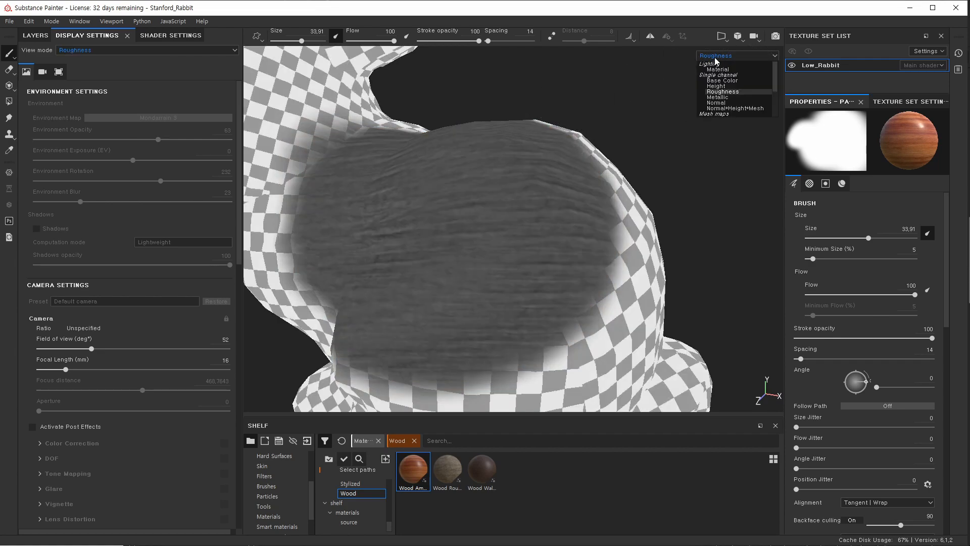
left_click(727, 98)
View the Normal channel and the Normal+Height+Mesh result, examining the wood grain relief on the rabbit's body.
left_click(727, 55)
left_click(717, 103)
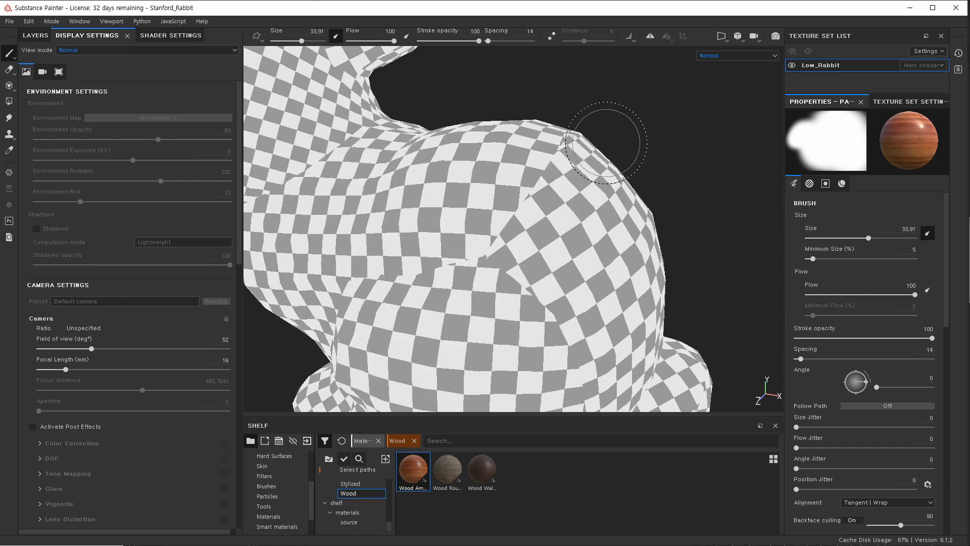
left_click(727, 56)
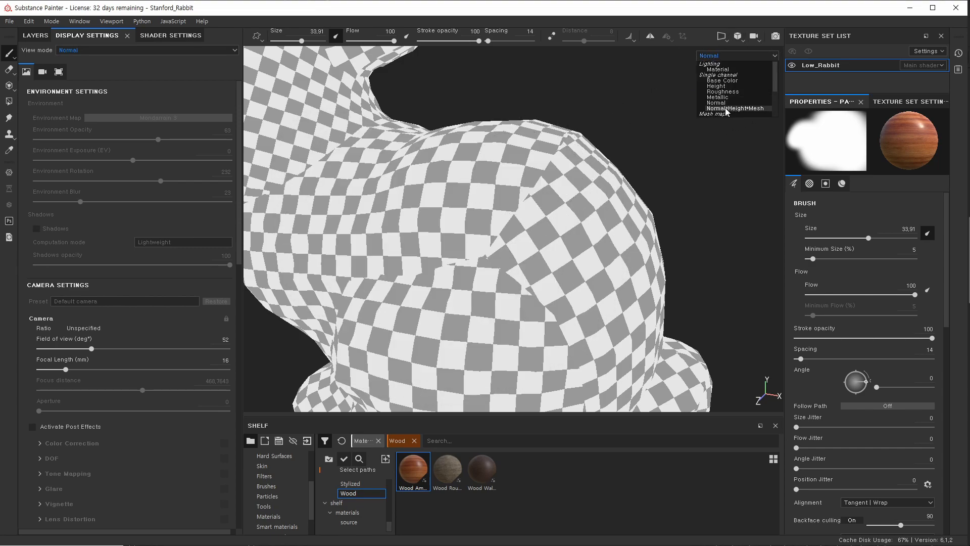
left_click(741, 108)
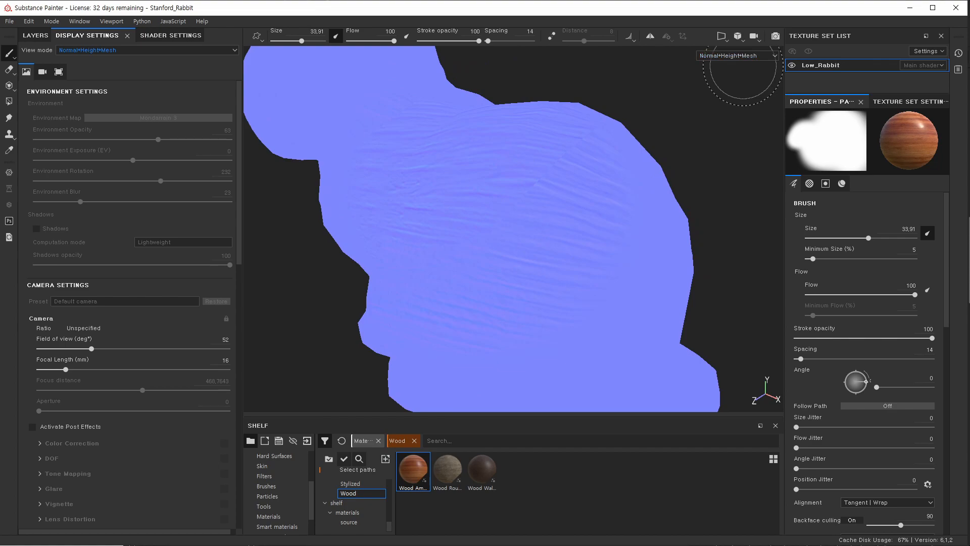
left_click(736, 55)
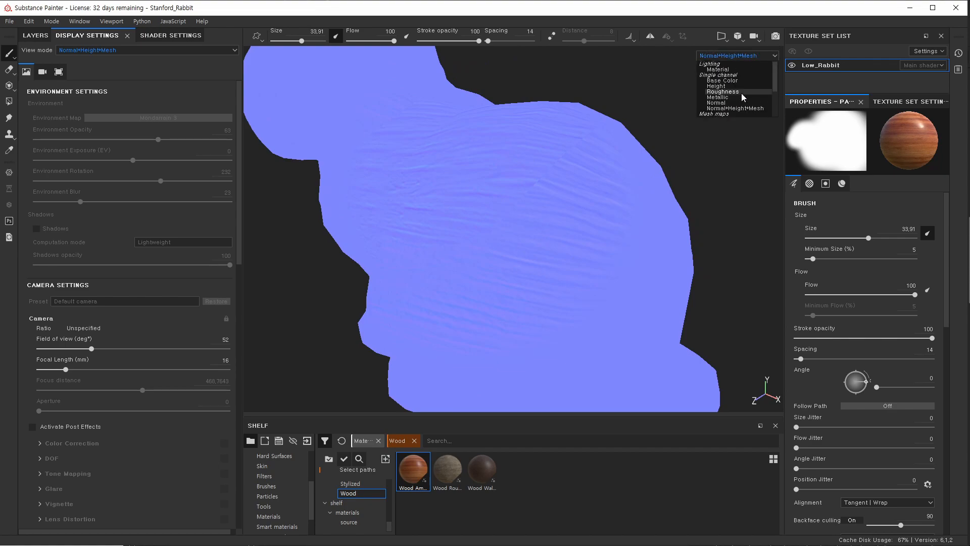
left_click(580, 106)
mouse_move(580, 106)
left_mouse_down("alt")
mouse_move(617, 124)
mouse_move(620, 100)
left_mouse_up("alt")
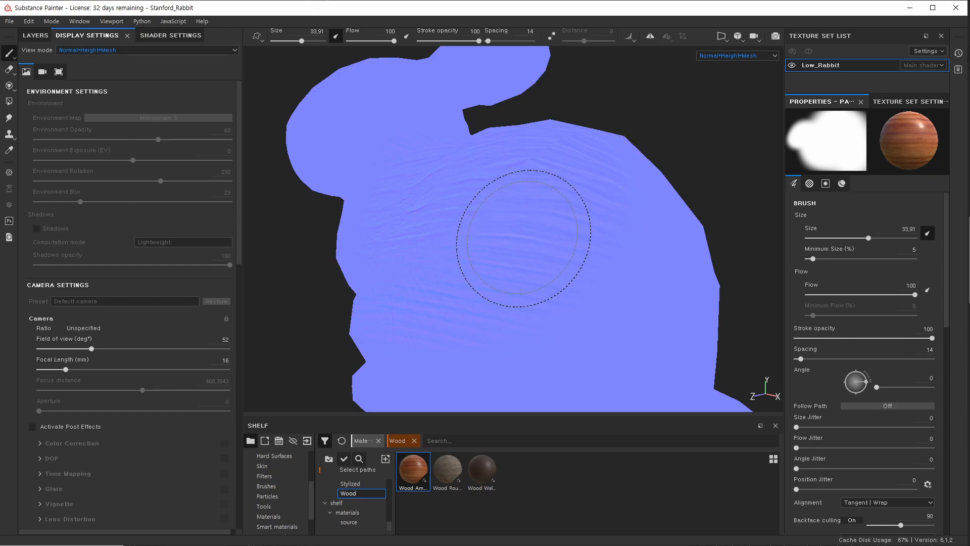
Return to the Material view and extend the wood paint across the rabbit's body and head.
key("m")
mouse_move(498, 227)
left_mouse_down("alt")
mouse_move(589, 226)
mouse_move(540, 242)
left_mouse_up("alt")
scroll(540, 242, "down", 1)
mouse_move(581, 217)
left_mouse_down()
mouse_move(333, 121)
mouse_move(387, 121)
mouse_move(455, 173)
left_mouse_up()
mouse_move(466, 216)
left_mouse_down("alt")
mouse_move(454, 216)
mouse_move(552, 199)
left_mouse_up("alt")
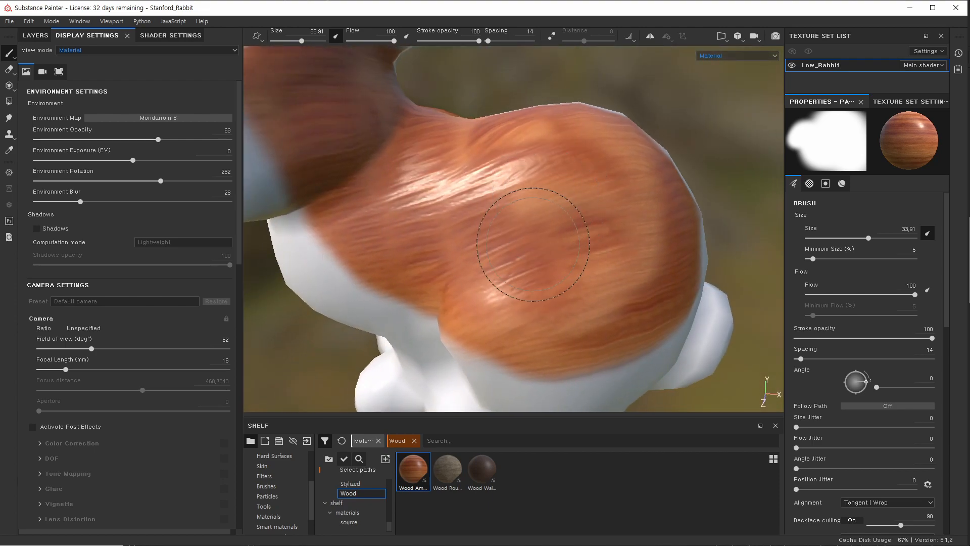
left_click_drag(536, 240, 520, 217, "alt")
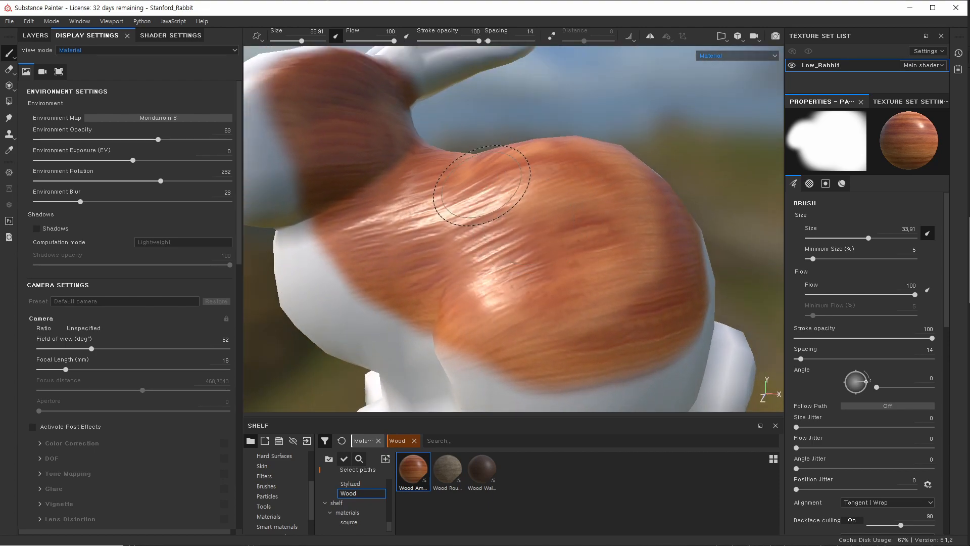
Cycle the painted rabbit through the single-channel views, pausing on Base Color and Roughness.
key("c")
key("c")
key("c")
key("c")
key("c")
key("c")
key("c")
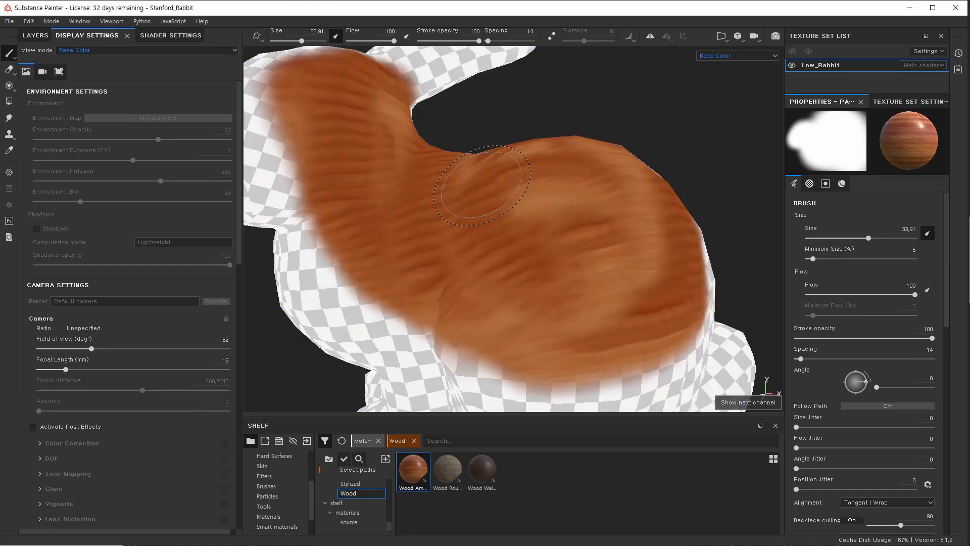
key("c")
key("c")
key("c")
key("c")
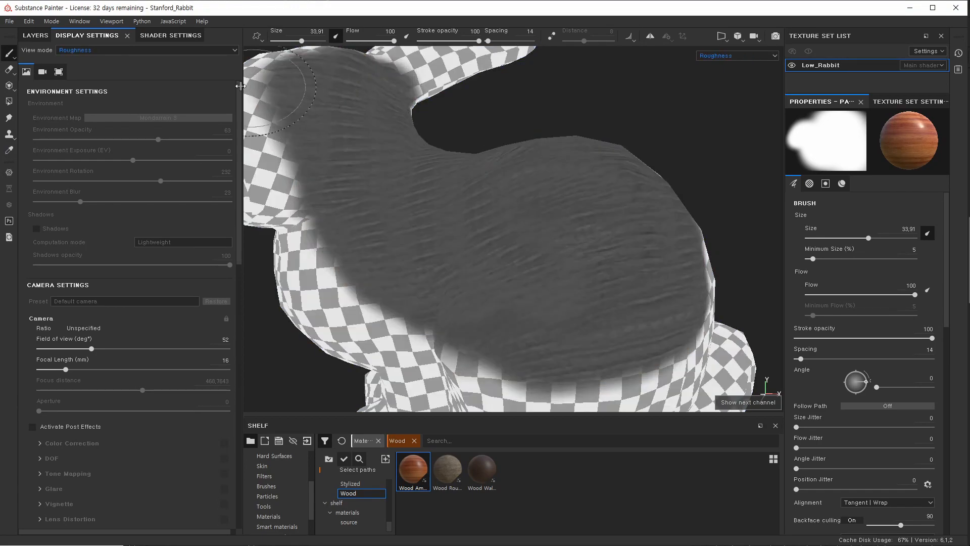
Cycle on to the Normal+Height+Mesh view and examine the wood grain relief on the rabbit.
key("c")
key("c")
key("c")
key("c")
key("c")
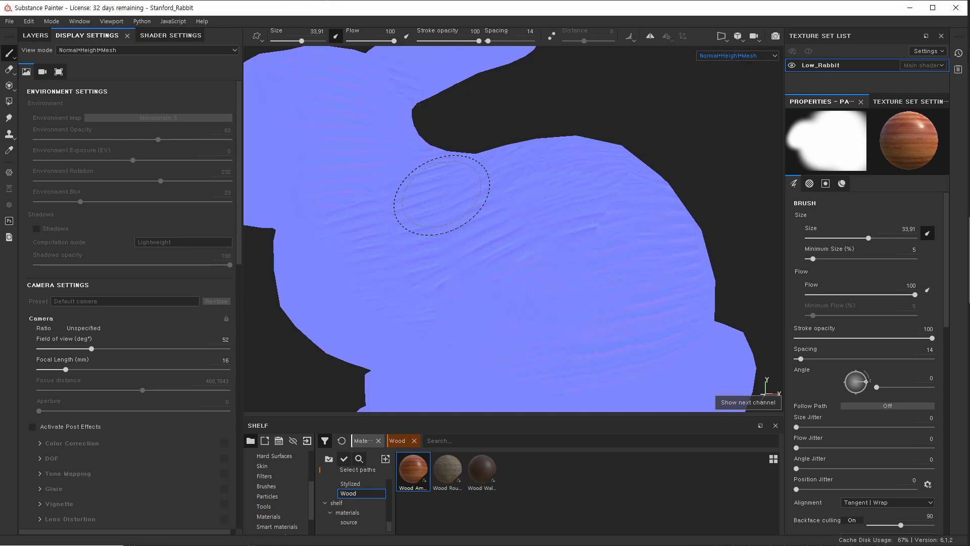
Run through the channel views again, pausing on Roughness and stopping on the Normal channel.
key("c")
key("c")
key("c")
key("c")
key("c")
key("c")
key("c")
key("c")
key("c")
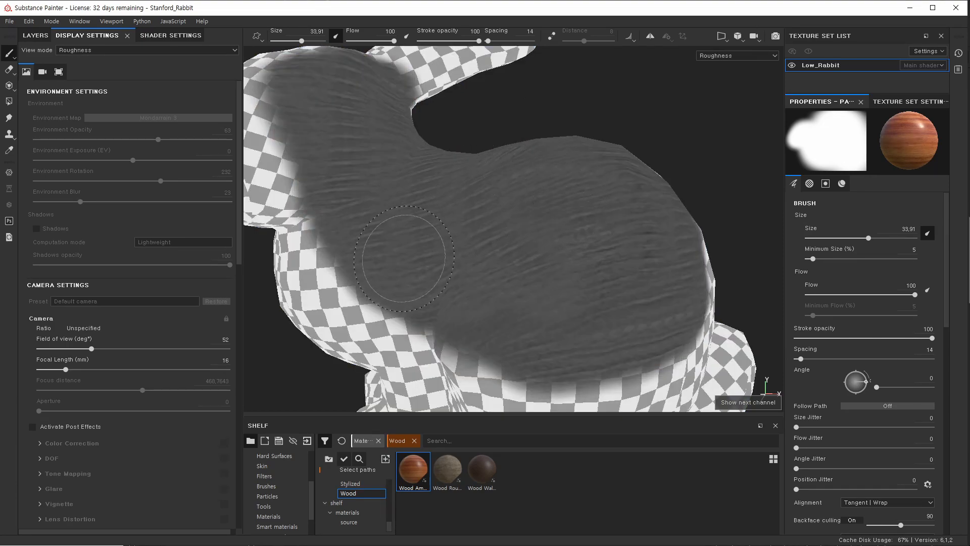
key("c")
key("c")
key("c")
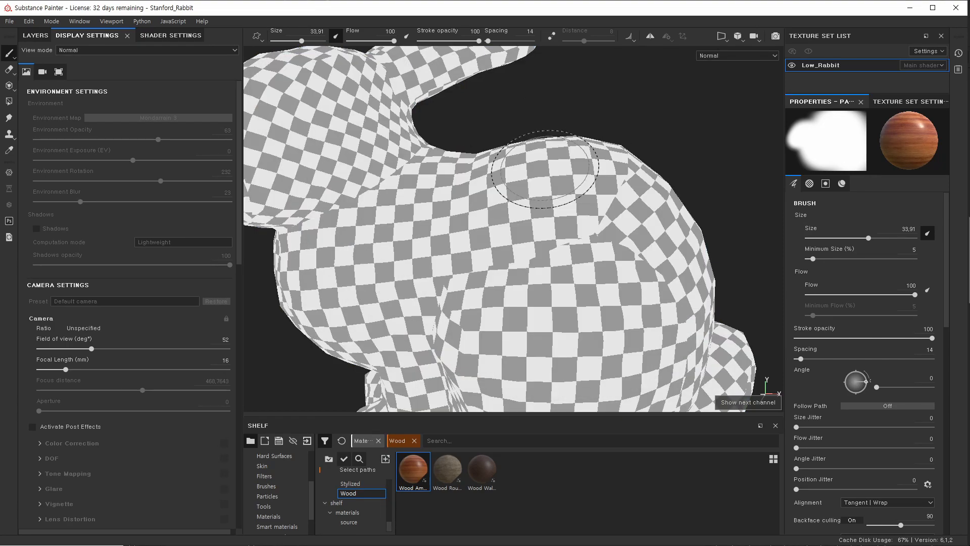
Compare the rabbit in the Material, Normal+Height+Mesh and Base Color views.
key("m")
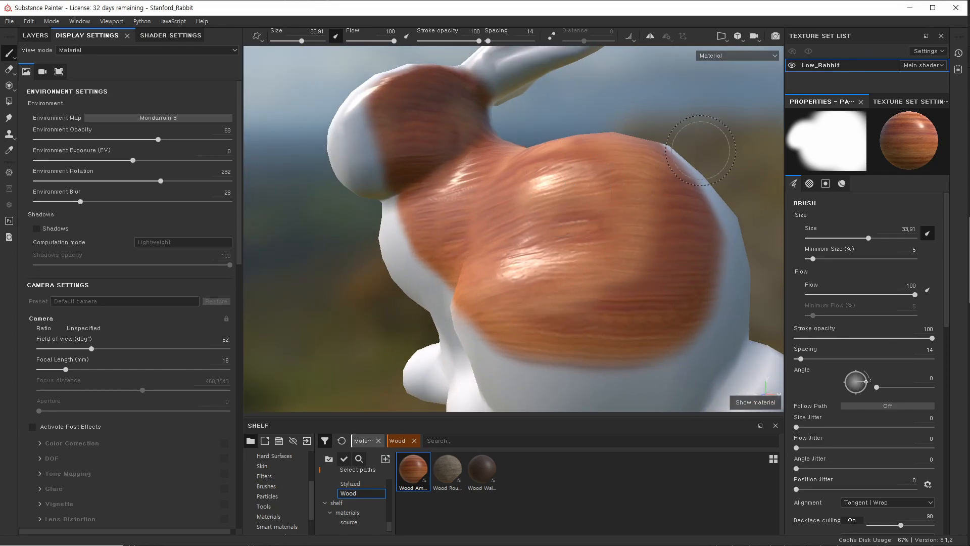
key("c")
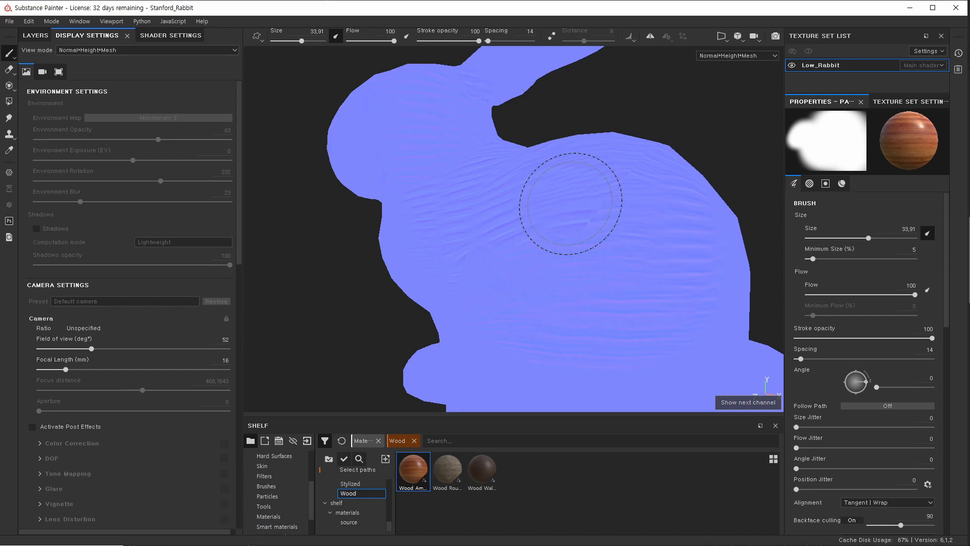
key("c")
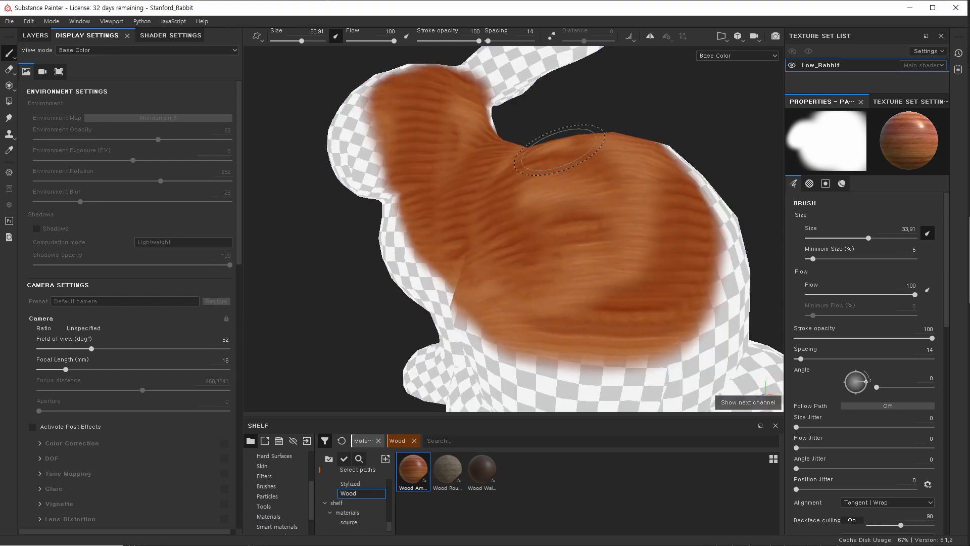
Show only the 2D UV view, set the brush size to 88.08, and paint wood over all the UV islands.
key("F3")
scroll(466, 135, "up", 5)
right_click_drag(465, 135, 492, 134, "ctrl")
mouse_move(465, 134)
left_mouse_down()
mouse_move(394, 91)
mouse_move(338, 317)
mouse_move(354, 253)
mouse_move(646, 240)
left_mouse_up()
scroll(646, 241, "down", 3)
mouse_move(526, 360)
left_mouse_down()
mouse_move(563, 291)
mouse_move(420, 374)
mouse_move(637, 328)
mouse_move(672, 137)
mouse_move(573, 121)
left_mouse_up()
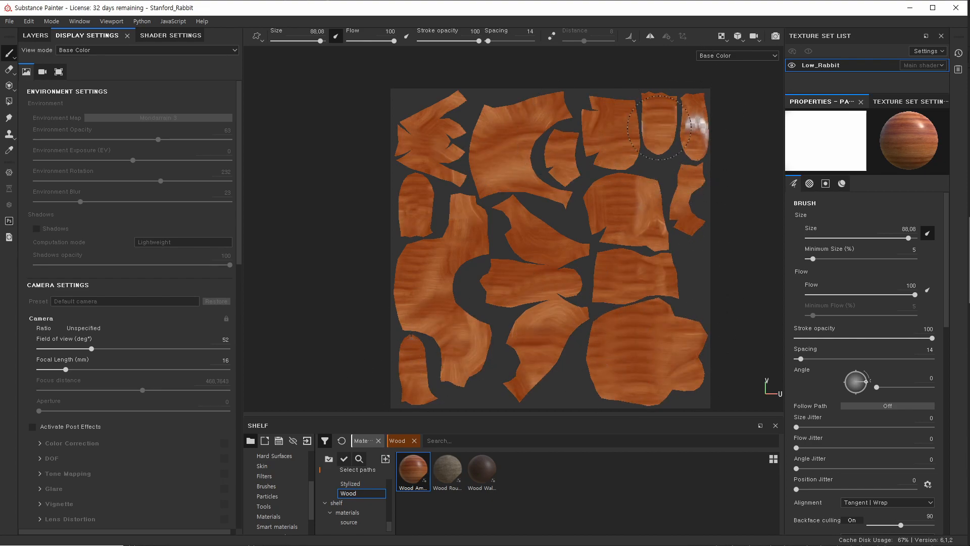
Show the UV layout in Material view, rotate the environment to 268, and return to Base Color.
scroll(514, 207, "up", 1)
key("m")
scroll(514, 207, "up", 2)
mouse_move(566, 203)
right_mouse_down("shift")
mouse_move(602, 202)
mouse_move(584, 203)
right_mouse_up("shift")
middle_click_drag(584, 202, 496, 188, "alt")
key("c")
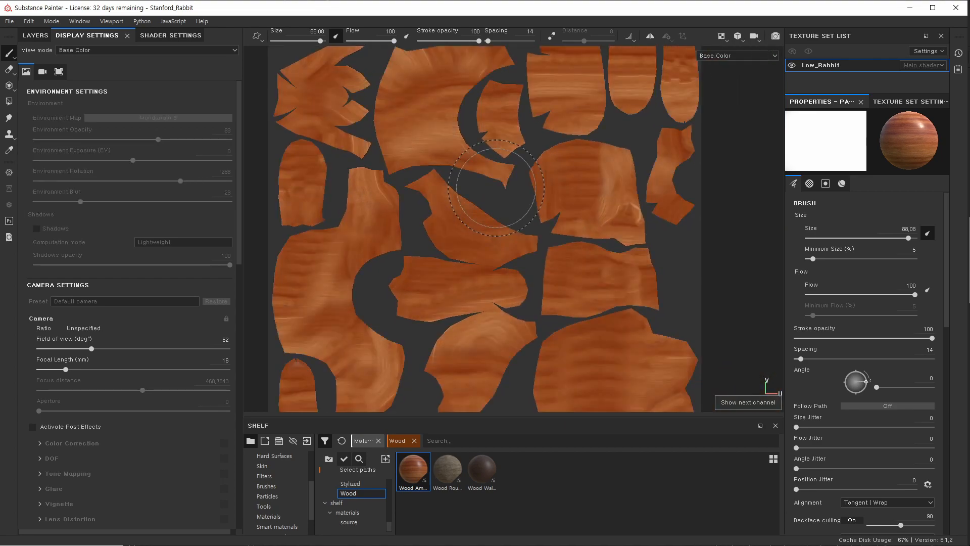
Examine the UV islands up close in the Base Color, Height, Roughness, Metallic and Normal+Height+Mesh views.
right_click_drag(448, 222, 736, 209, "alt")
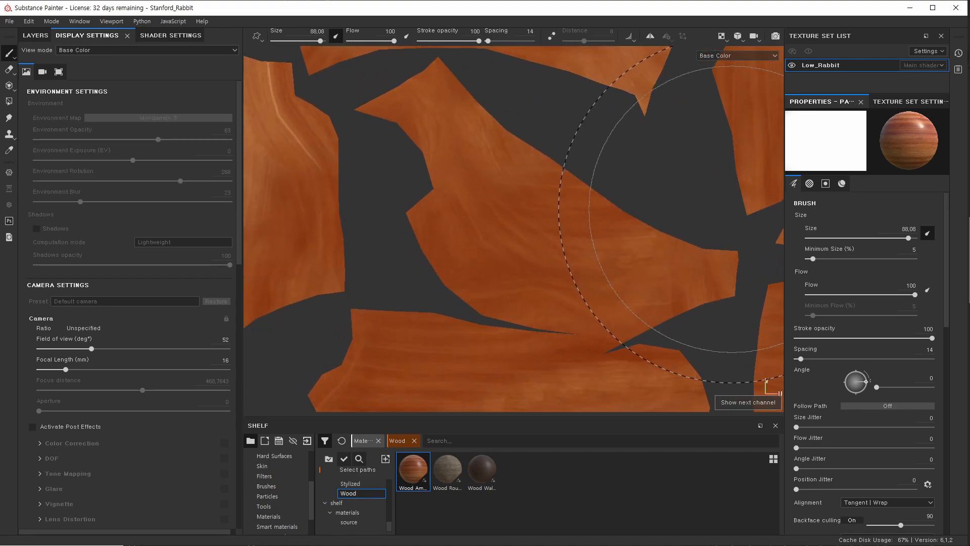
right_click_drag(663, 202, 541, 243, "alt")
scroll(455, 202, "down", 2)
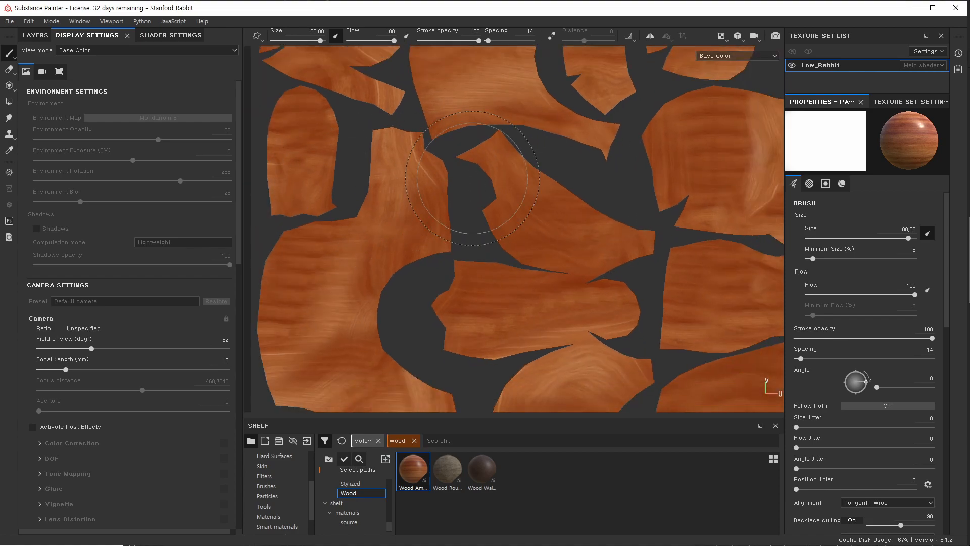
middle_click_drag(531, 188, 369, 161, "alt")
middle_click_drag(519, 221, 627, 216, "alt")
key("c")
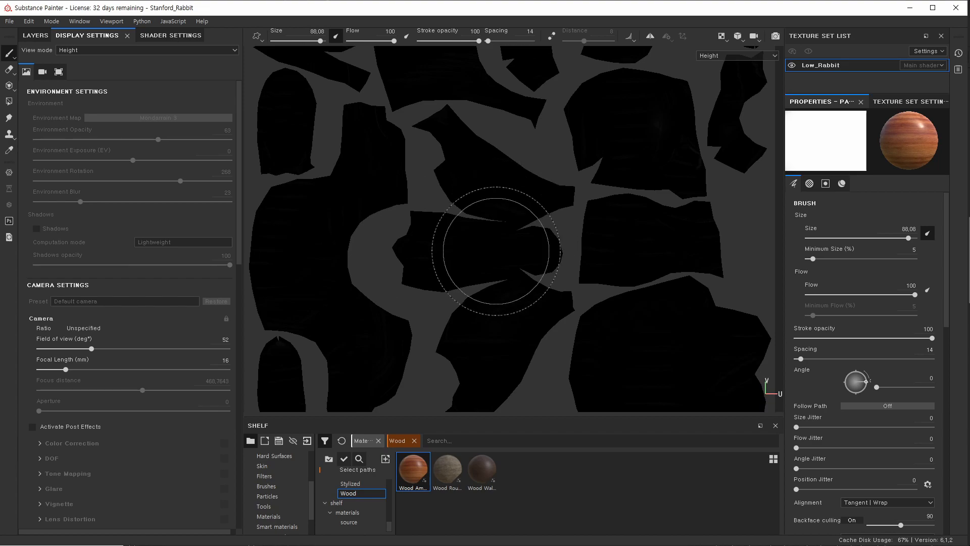
key("c")
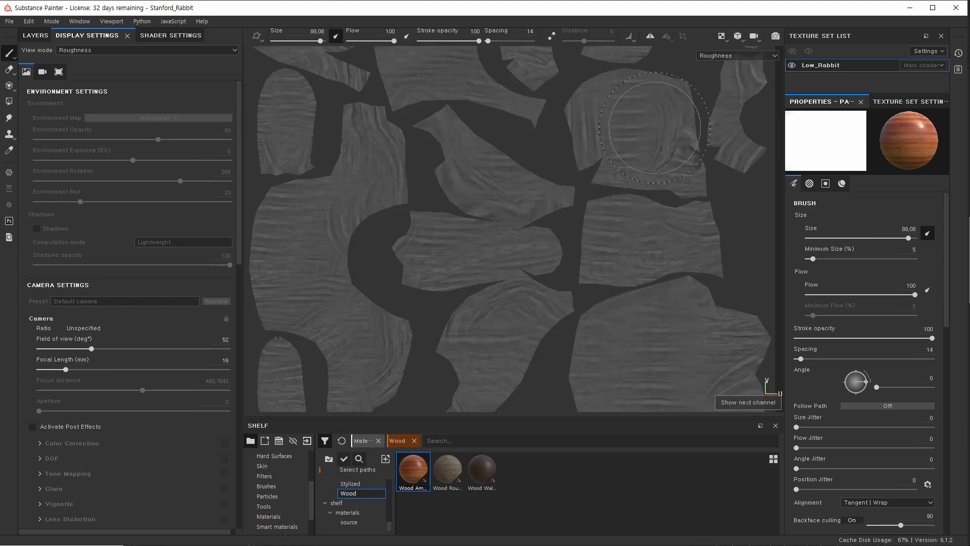
key("c")
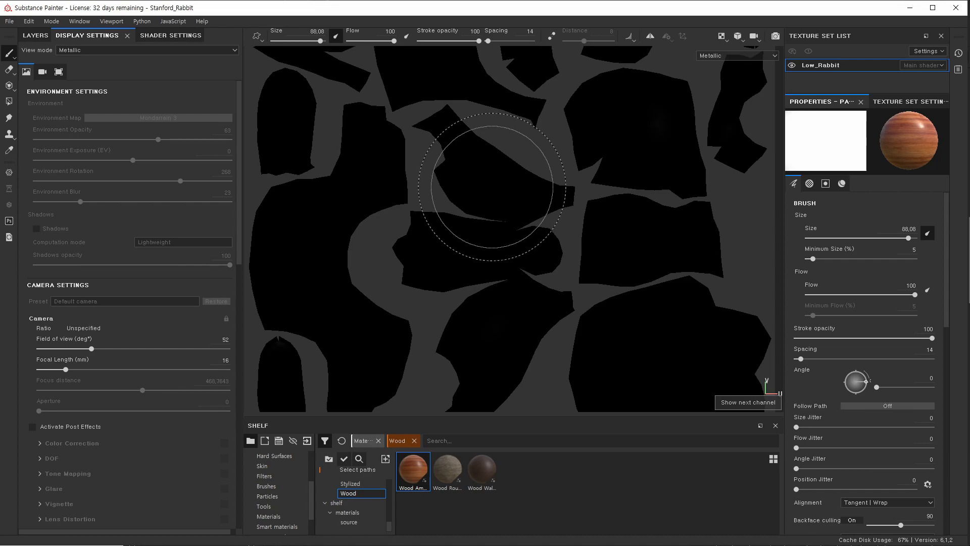
key("c")
key("c")
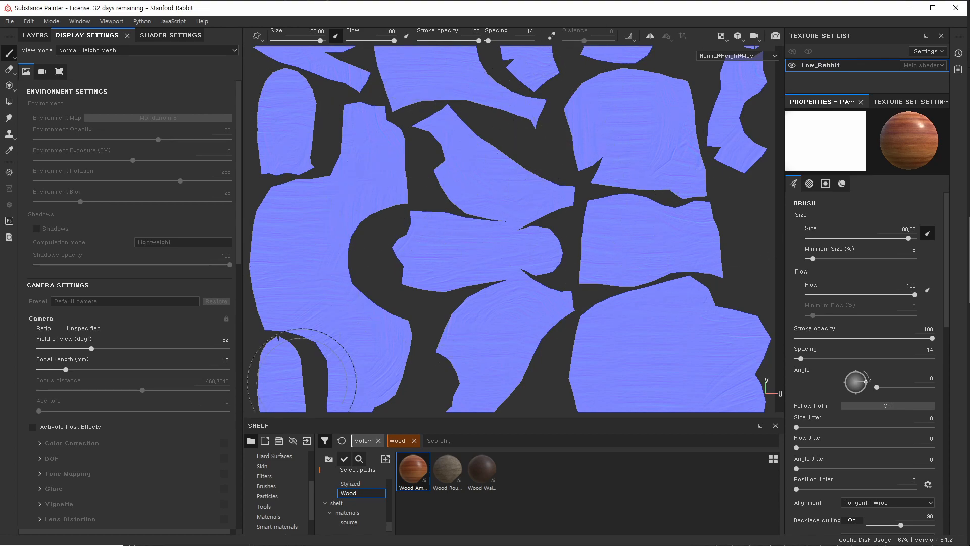
key("c")
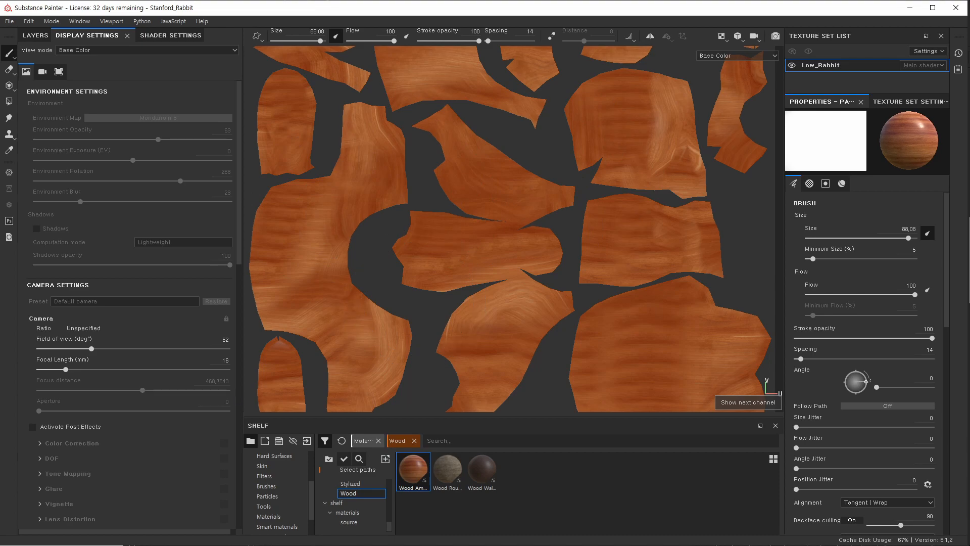
Return to the Material view and show only the 3D view, framing the wood-covered rabbit from the side.
key("m")
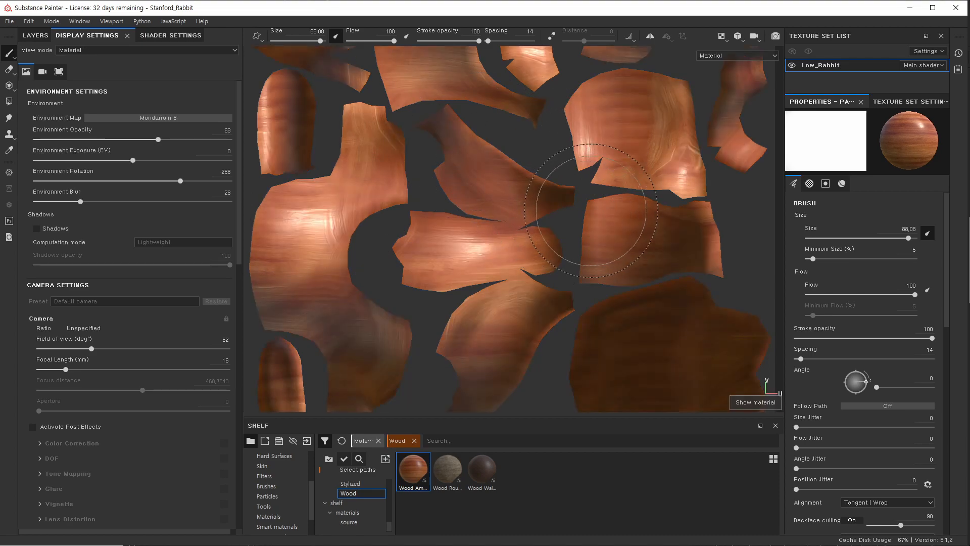
key("F2")
scroll(630, 233, "down", 2)
middle_click_drag(503, 174, 424, 122, "alt")
left_click_drag(500, 231, 535, 239, "alt")
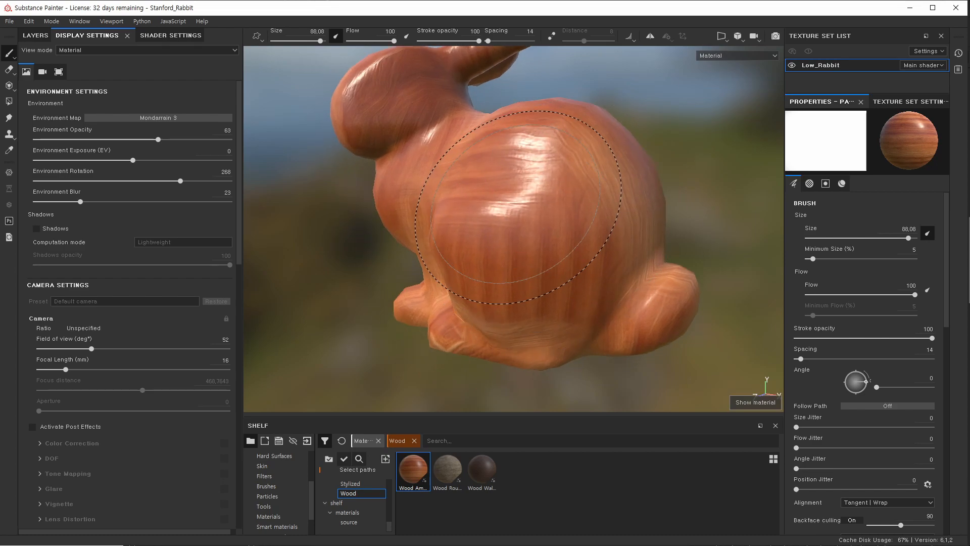
View the Height channel on the 3D rabbit, try cycling the mesh map views, and return to Material.
key("c")
key("b")
key("b")
key("b")
key("b")
key("b")
key("b")
key("b")
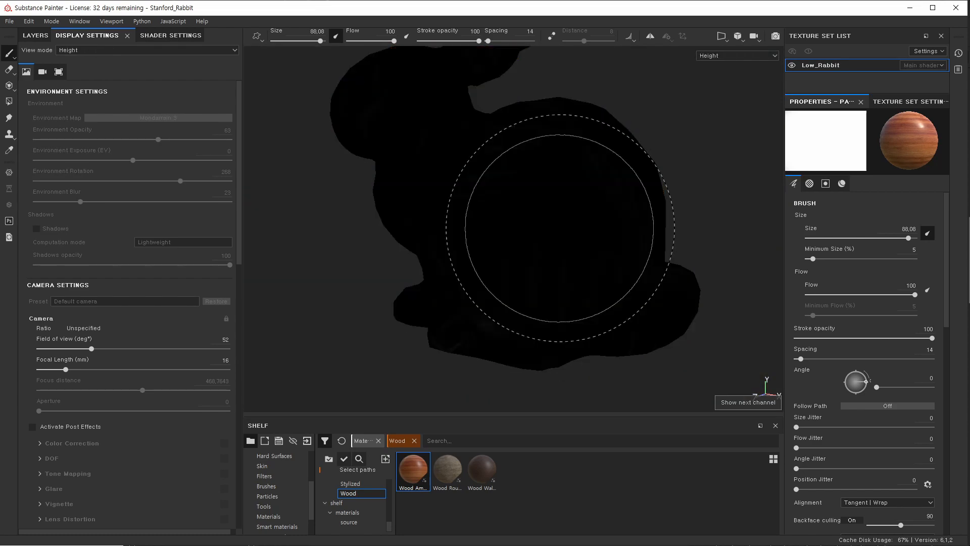
key("m")
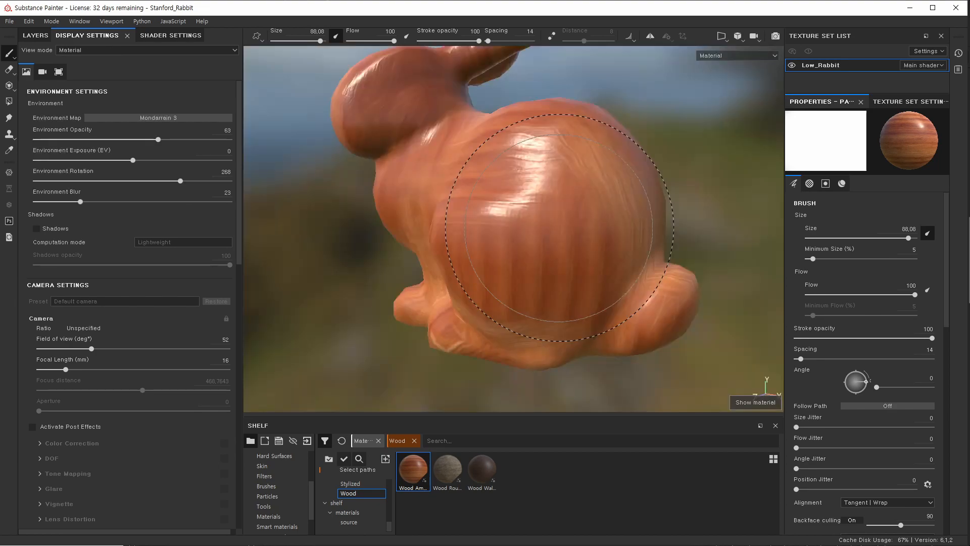
Set the brush size to 47.96 and frame the whole rabbit in the viewport.
right_click_drag(559, 242, 506, 241, "alt")
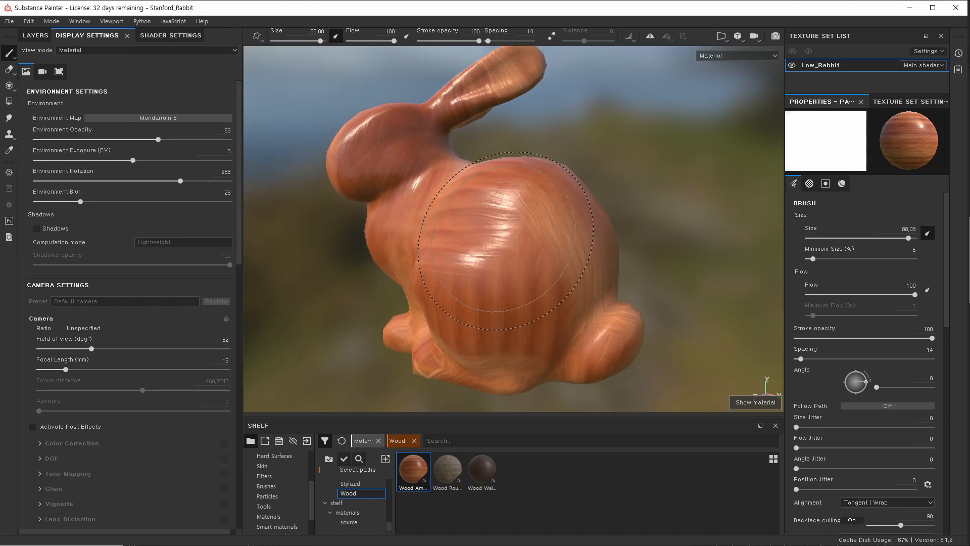
left_click_drag(540, 299, 510, 303, "alt")
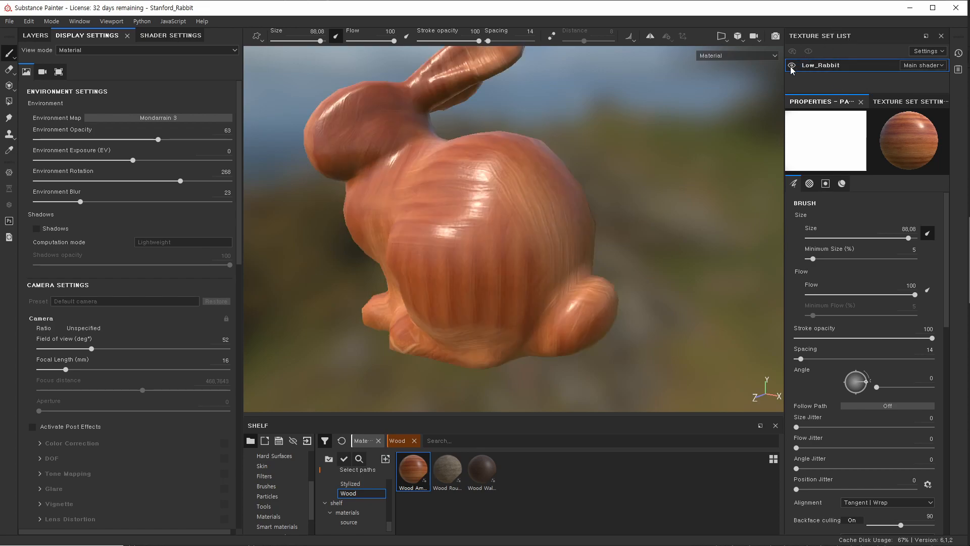
right_click_drag(452, 224, 429, 224, "ctrl")
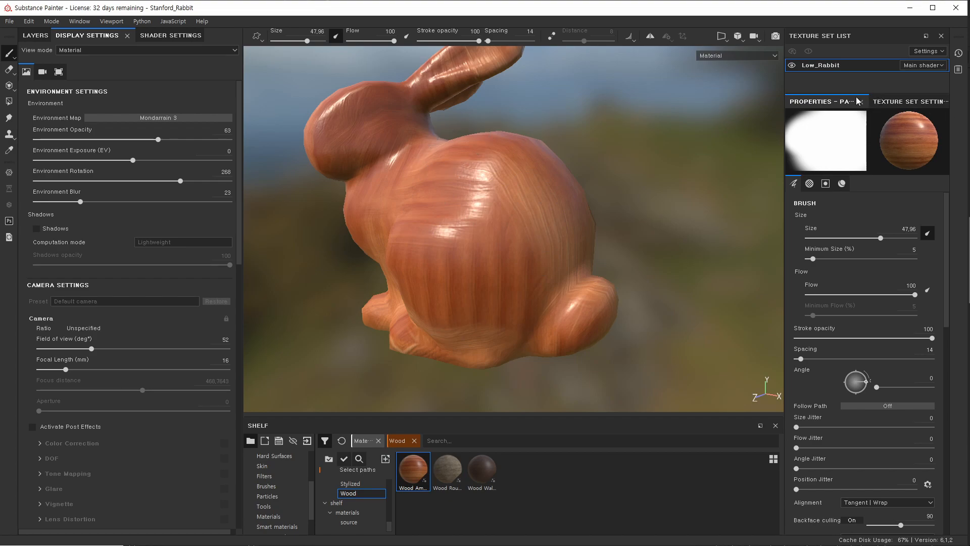
mouse_move(500, 161)
middle_mouse_down("alt")
mouse_move(509, 184)
mouse_move(534, 198)
middle_mouse_up("alt")
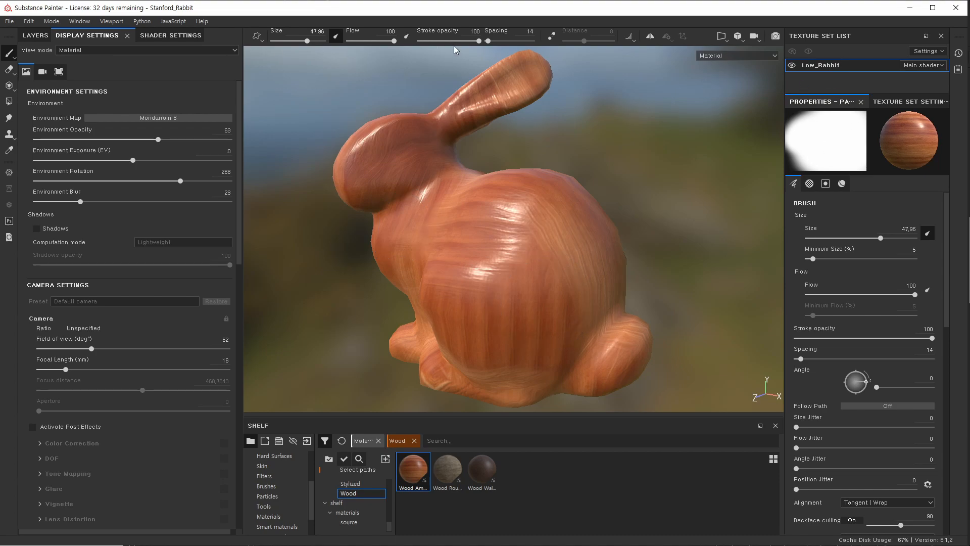
Toggle the Low_Rabbit texture set's visibility off and on several times, leaving it shown.
left_click(792, 65)
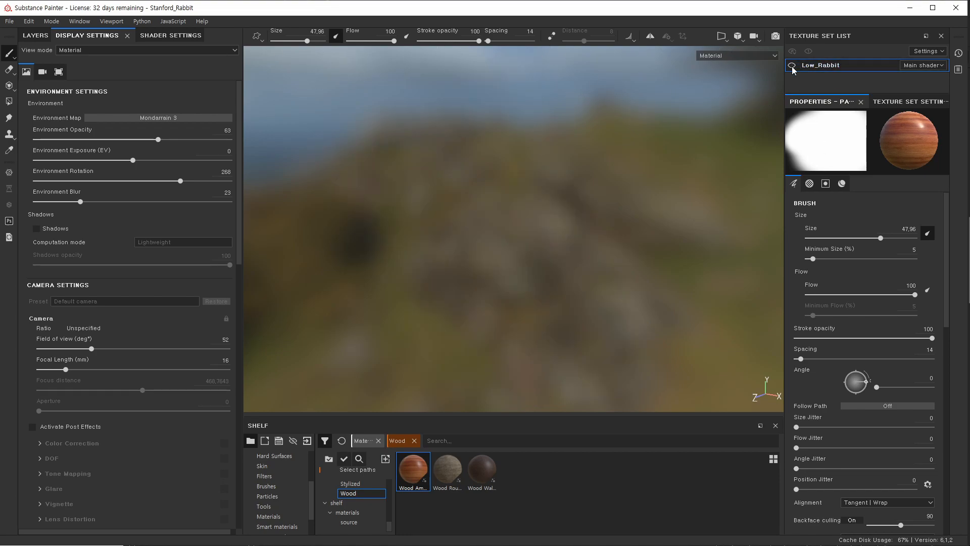
left_click(792, 66)
left_click(792, 67)
left_click(792, 66)
right_click(385, 231)
left_click(633, 172)
right_click_drag(498, 243, 532, 262, "alt")
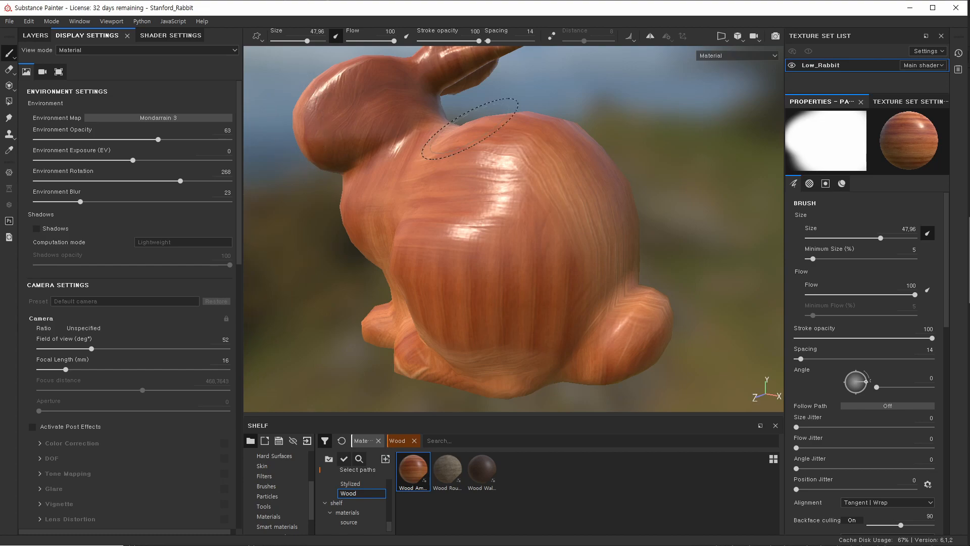
left_click(795, 64)
left_click(794, 63)
Float the Properties panel over the viewport and view its Eraser, Projection and Polygon Fill settings before returning to Paint.
middle_click_drag(528, 192, 540, 224, "alt")
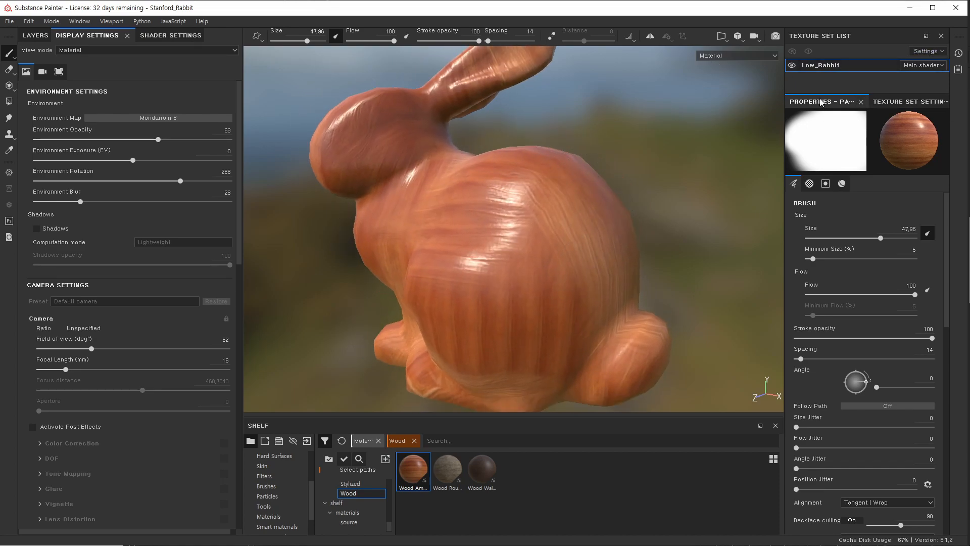
mouse_move(821, 103)
left_mouse_down()
mouse_move(477, 115)
mouse_move(533, 95)
left_mouse_up()
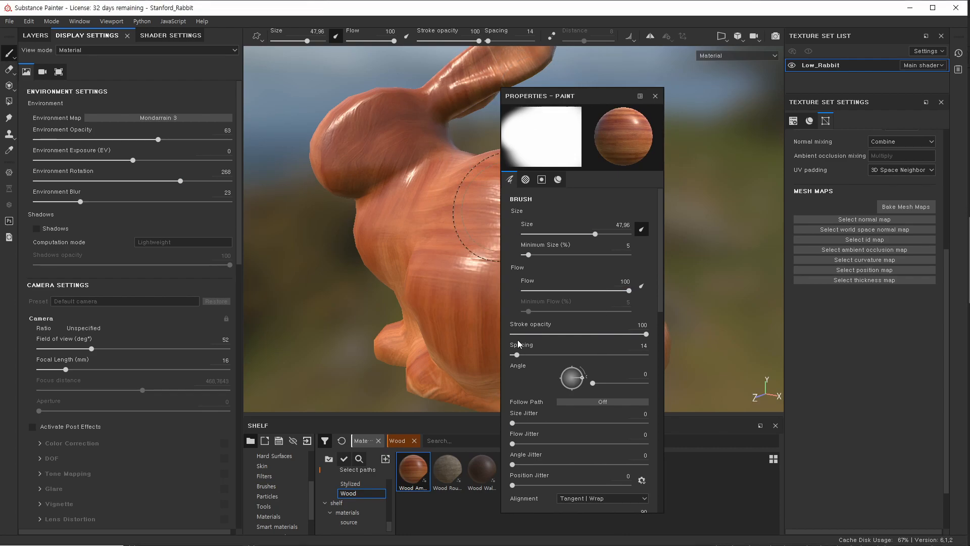
left_click(8, 70)
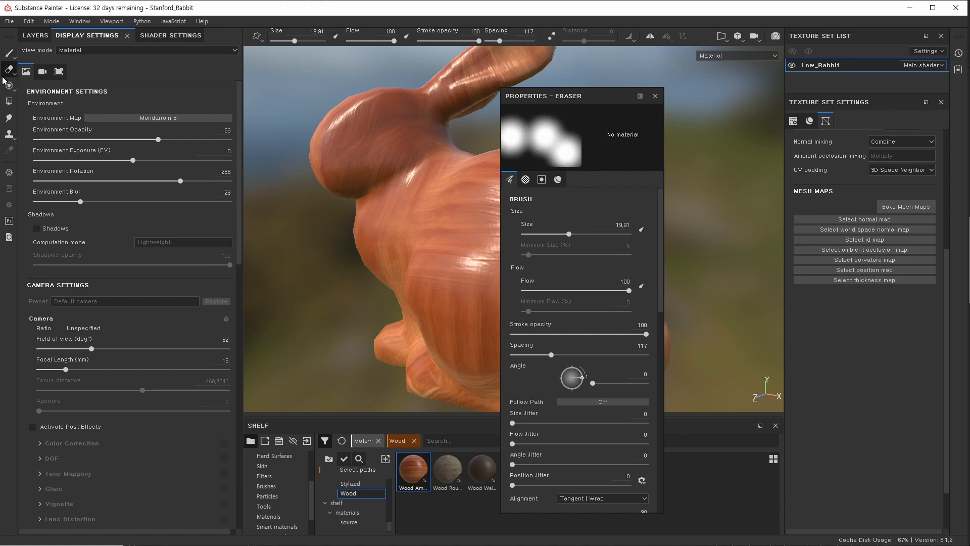
left_click(9, 89)
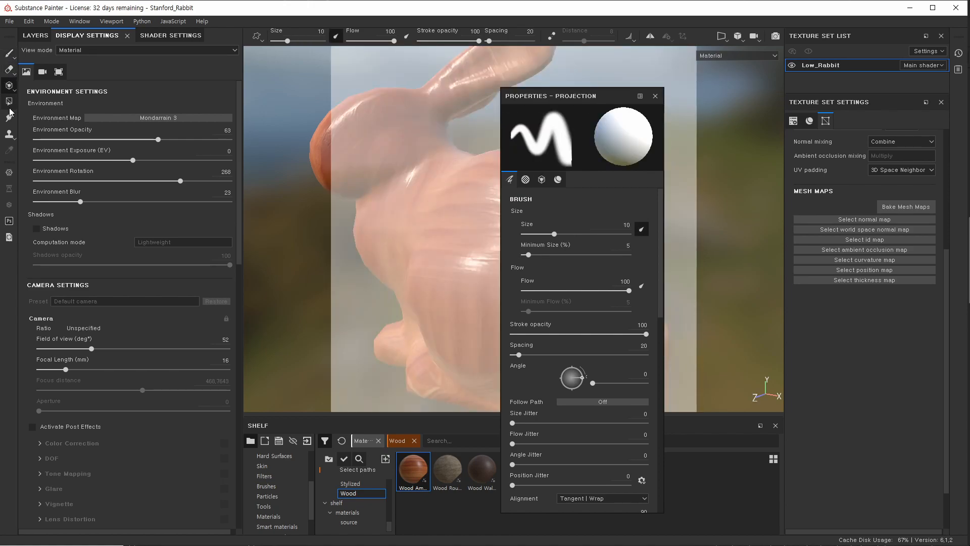
left_click(9, 102)
left_click(11, 52)
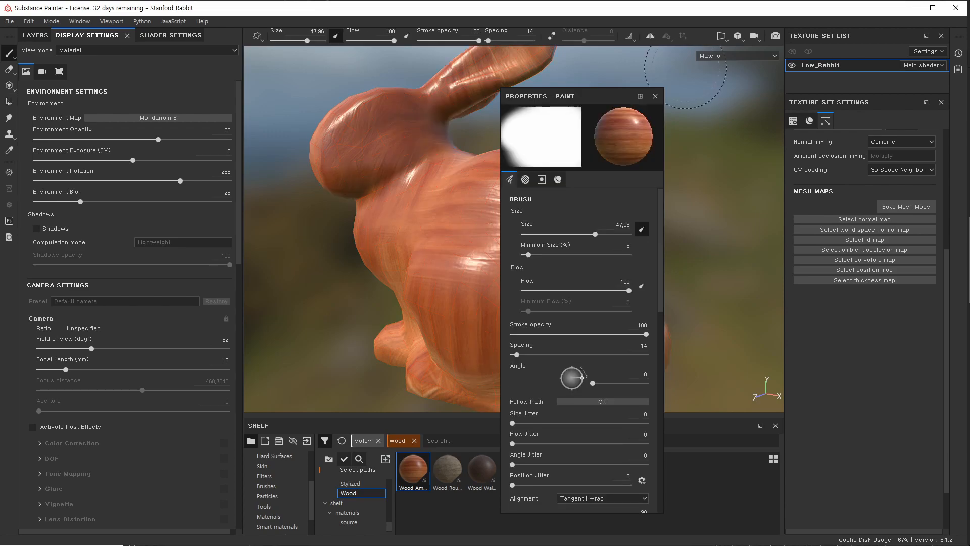
Look through the Paint tool's brush, alpha and stencil properties.
scroll(562, 426, "down", 7)
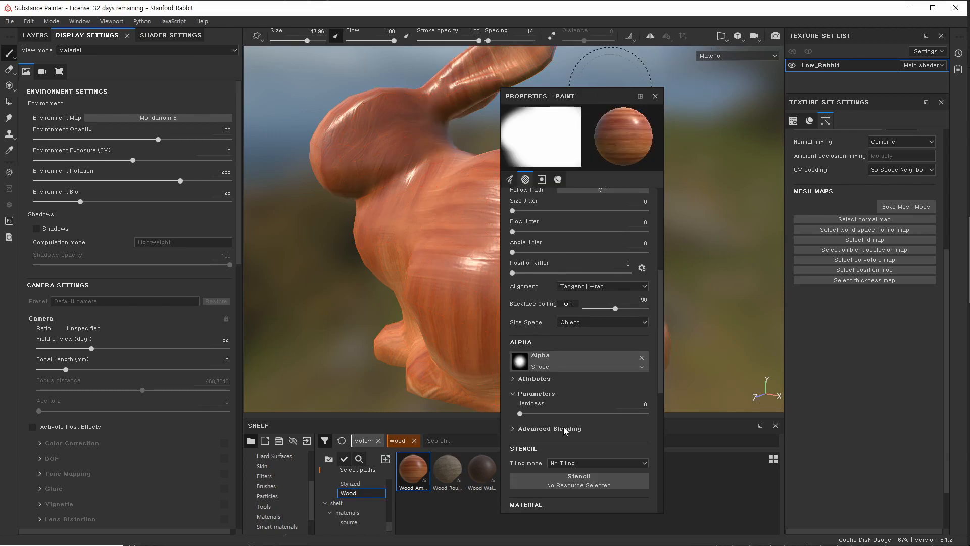
scroll(563, 426, "up", 4)
scroll(571, 214, "up", 4)
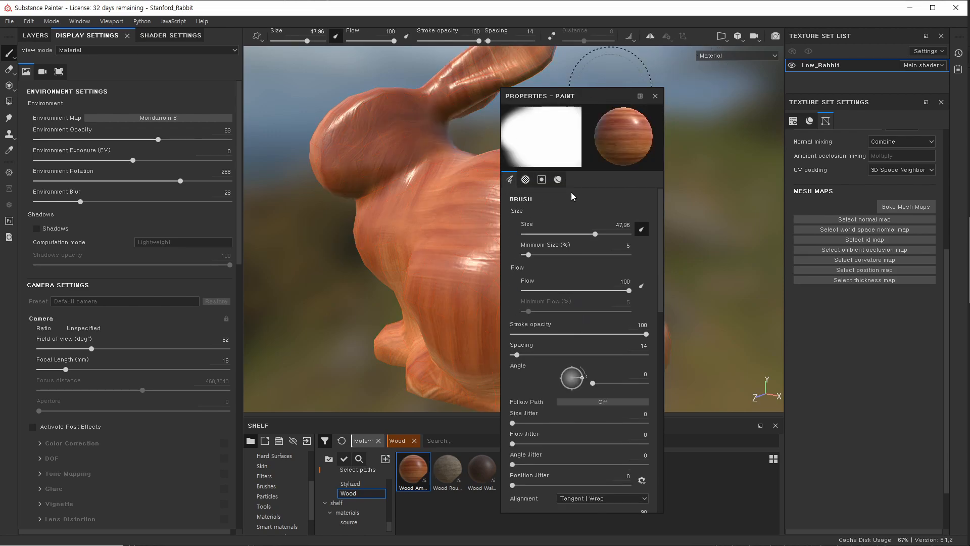
scroll(560, 263, "down", 4)
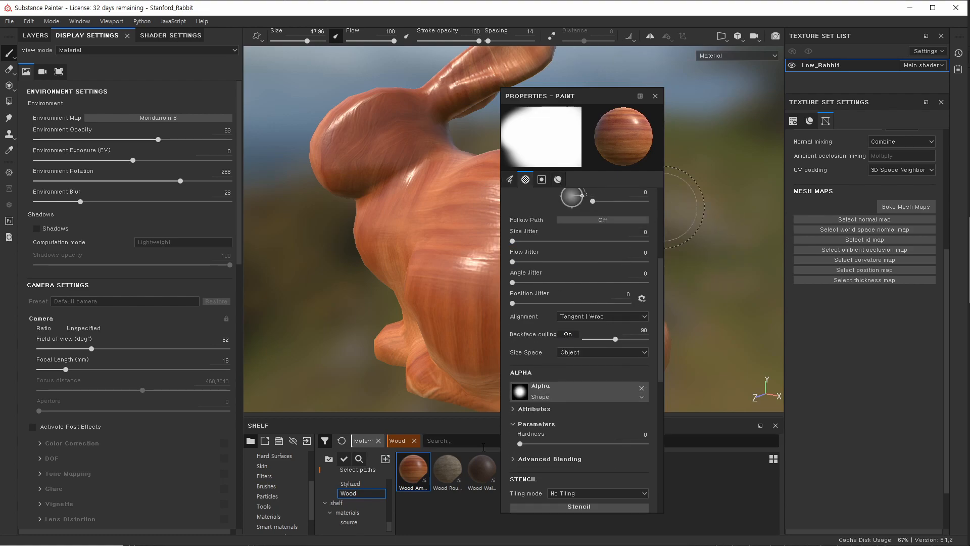
Look over the remaining brush properties and dock the floating Properties panel beside the Texture Set Settings.
scroll(600, 308, "down", 6)
scroll(583, 212, "up", 2)
scroll(582, 222, "up", 6)
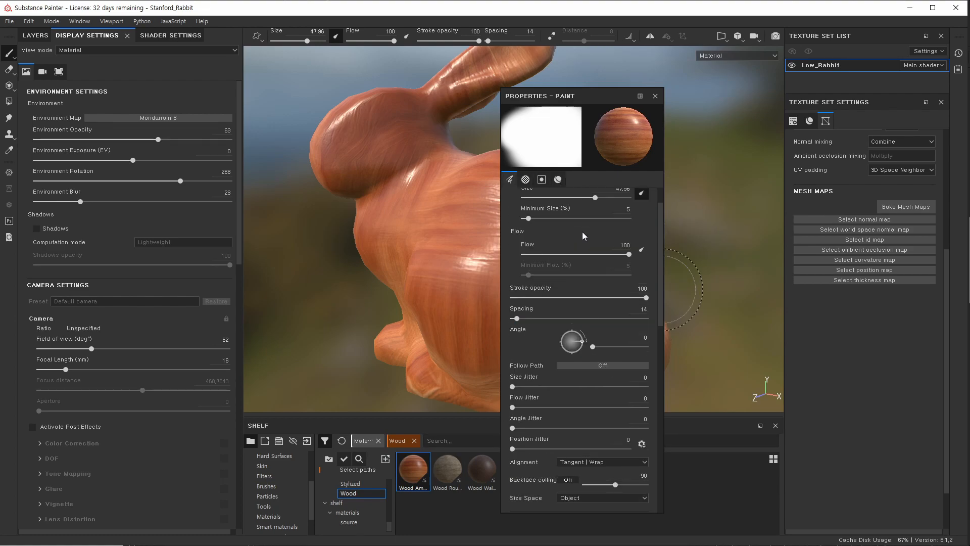
mouse_move(587, 94)
left_mouse_down()
mouse_move(849, 103)
mouse_move(875, 186)
mouse_move(868, 214)
mouse_move(868, 113)
left_mouse_up()
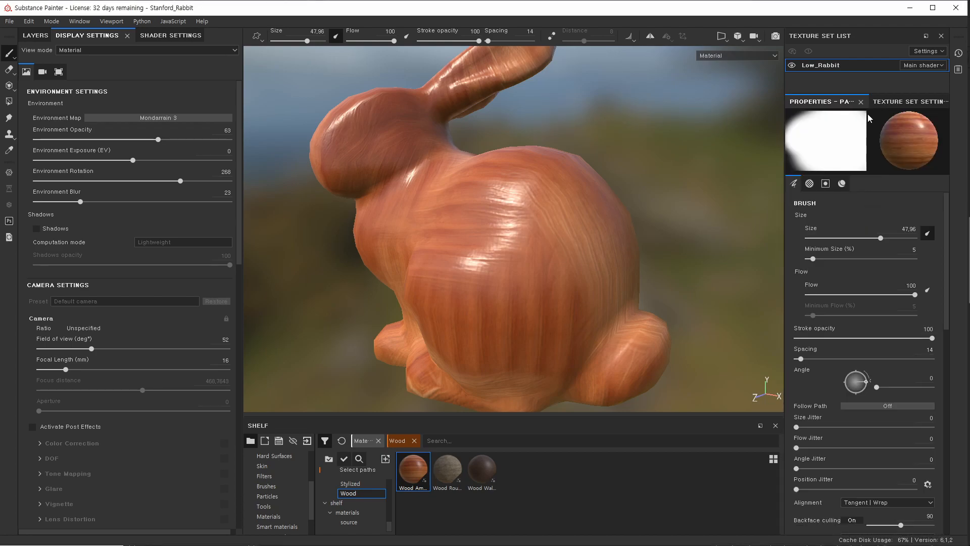
Show the general properties in the Texture Set Settings and view the available texture sizes.
left_click(892, 104)
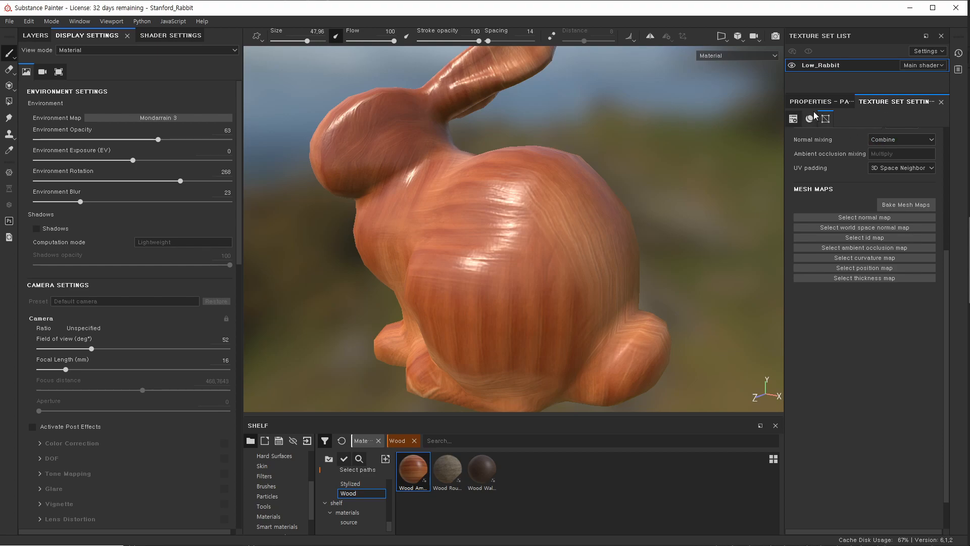
scroll(893, 165, "up", 4)
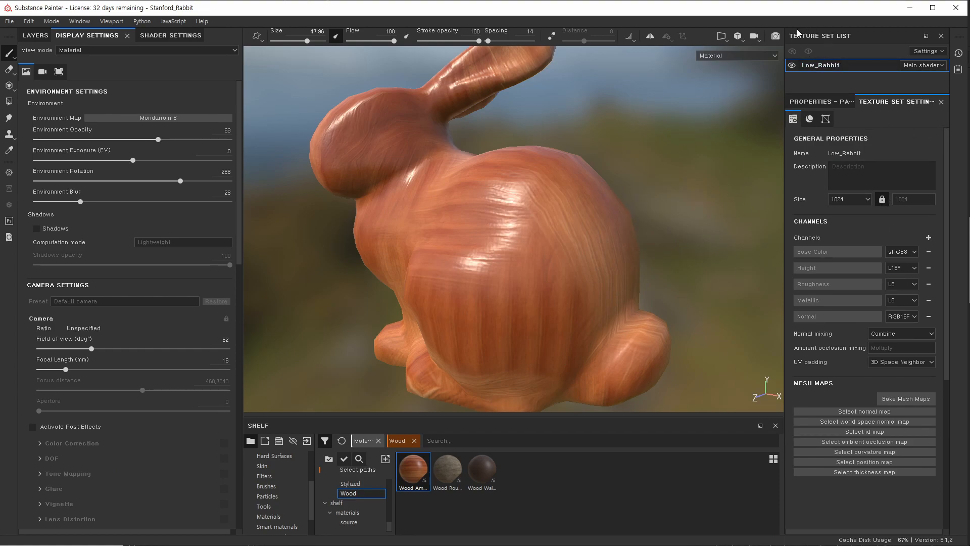
left_click(854, 201)
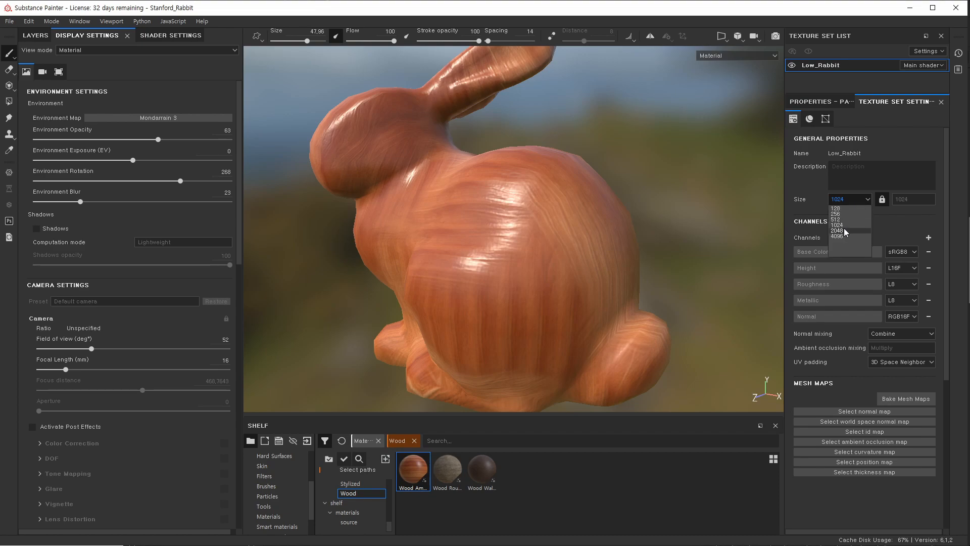
left_click(884, 138)
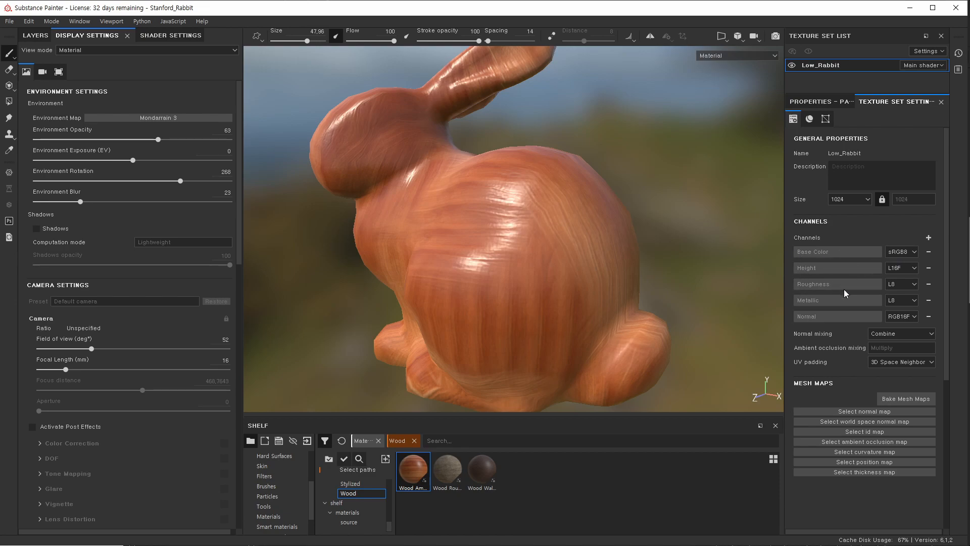
View the format options of the Base Color, Height, Roughness and Normal channels.
scroll(819, 222, "down", 1)
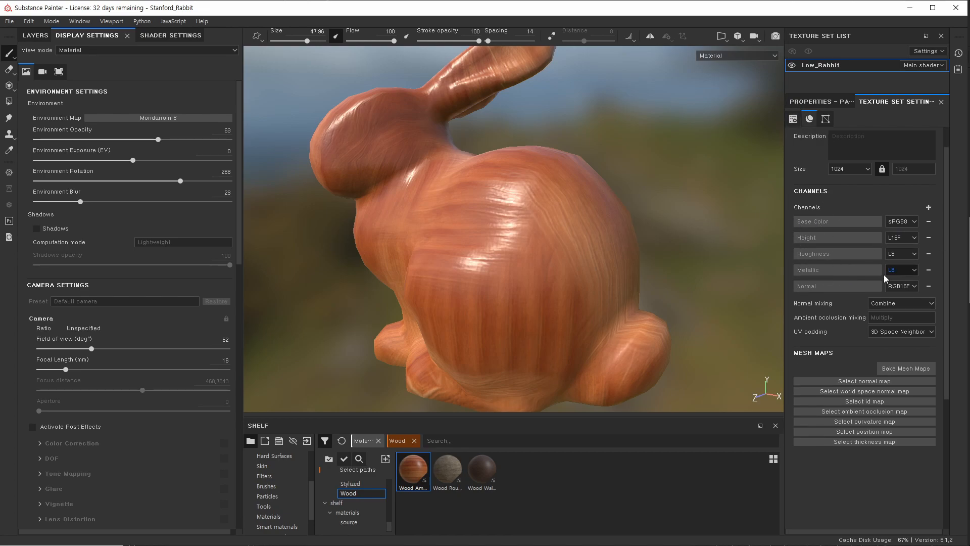
left_click(900, 222)
left_click(900, 223)
left_click(905, 238)
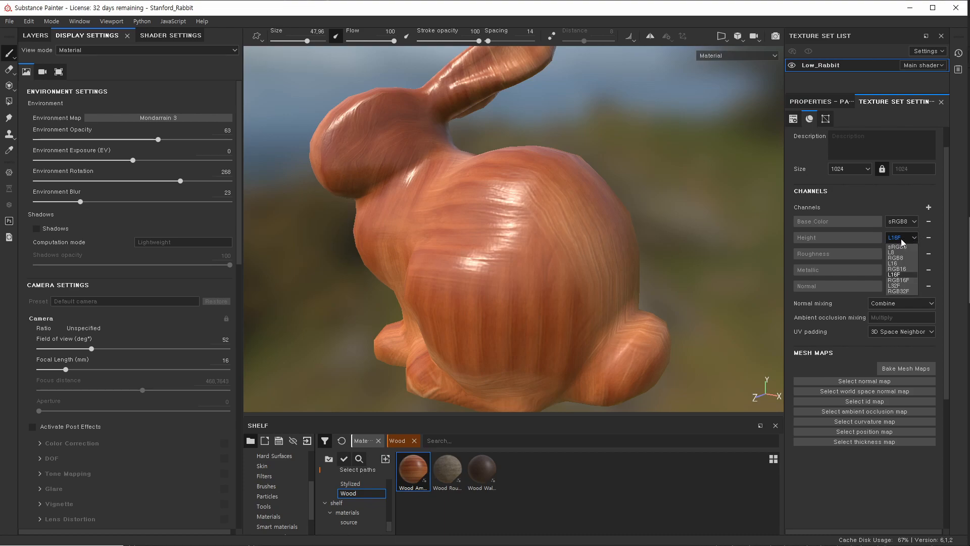
left_click(901, 238)
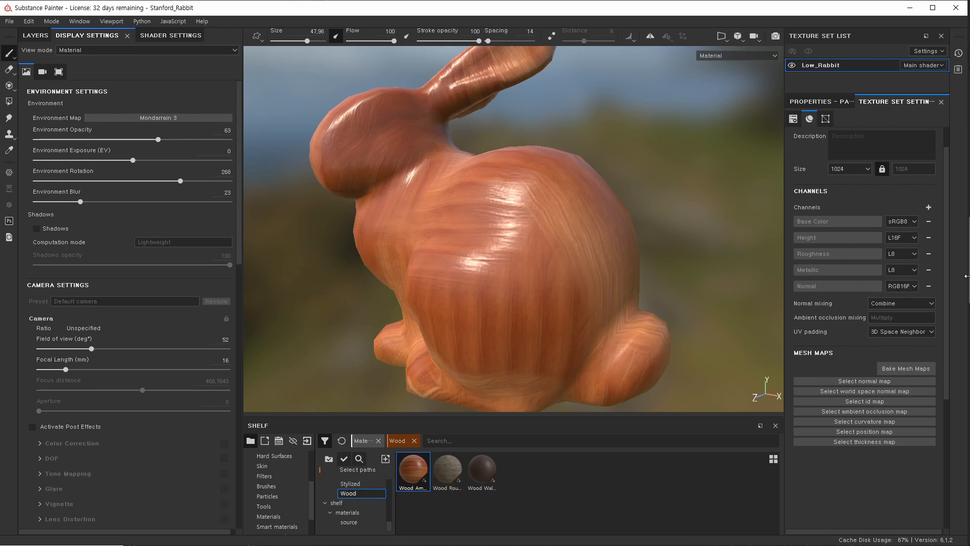
left_click(902, 253)
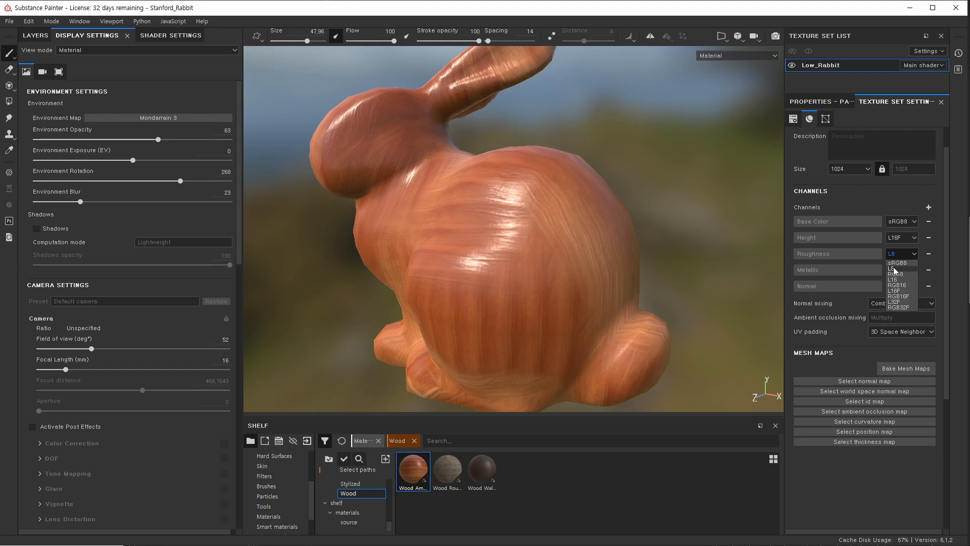
left_click(863, 257)
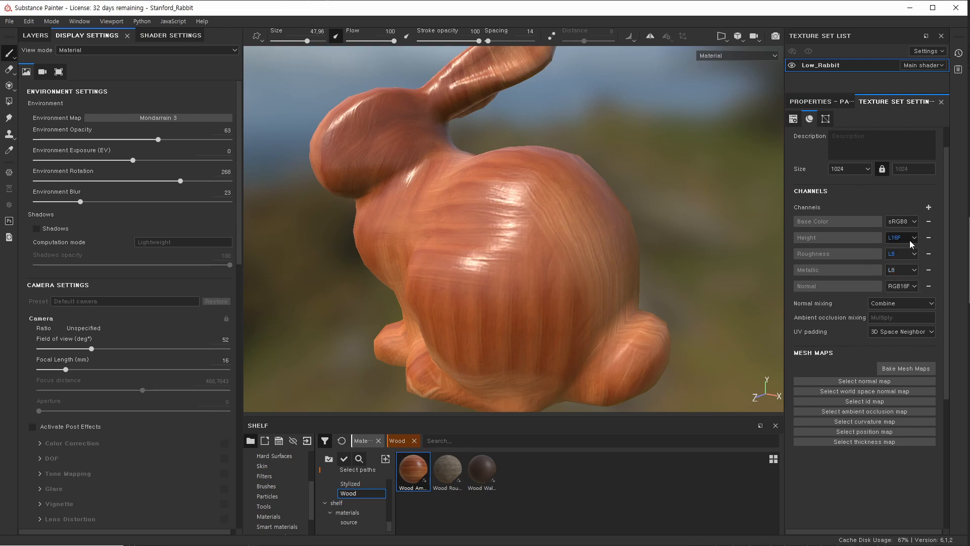
left_click(892, 286)
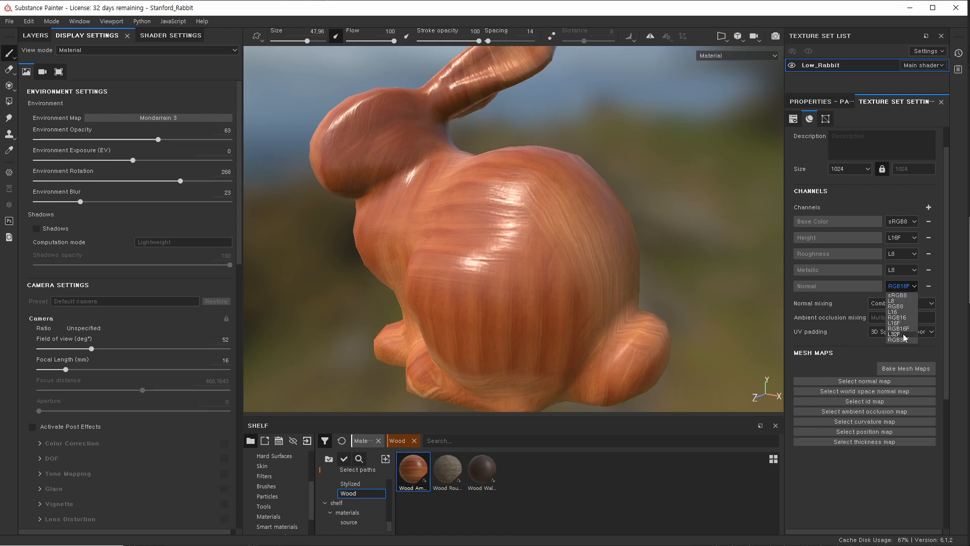
left_click(859, 289)
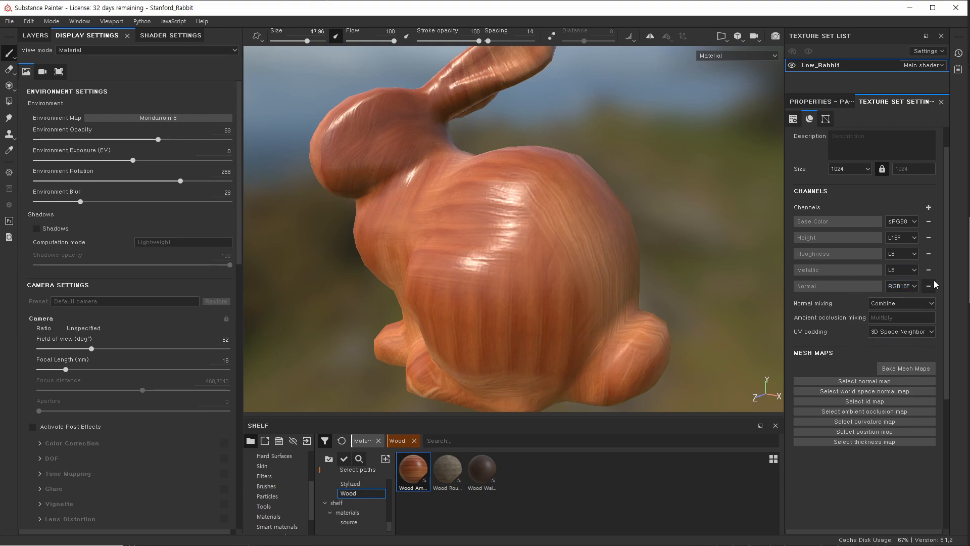
left_click(902, 286)
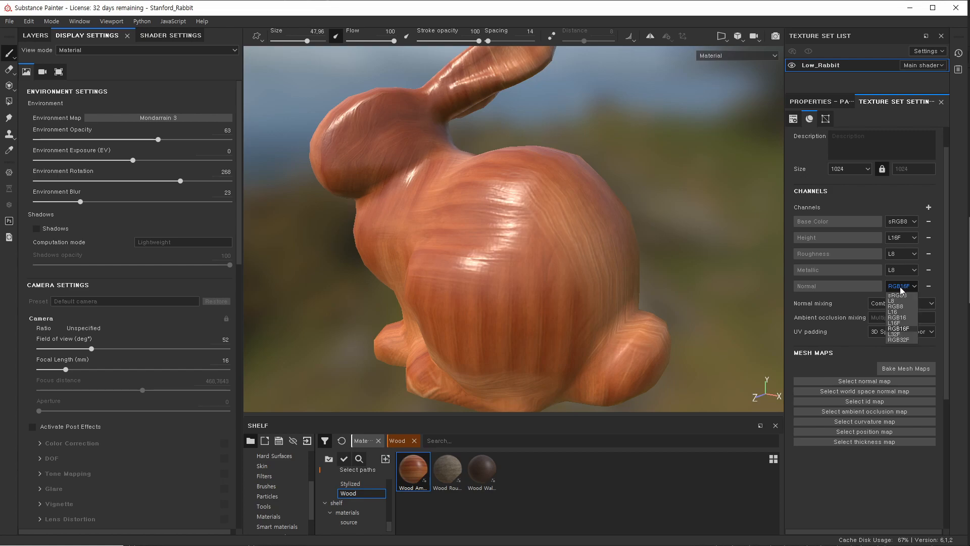
left_click(841, 279)
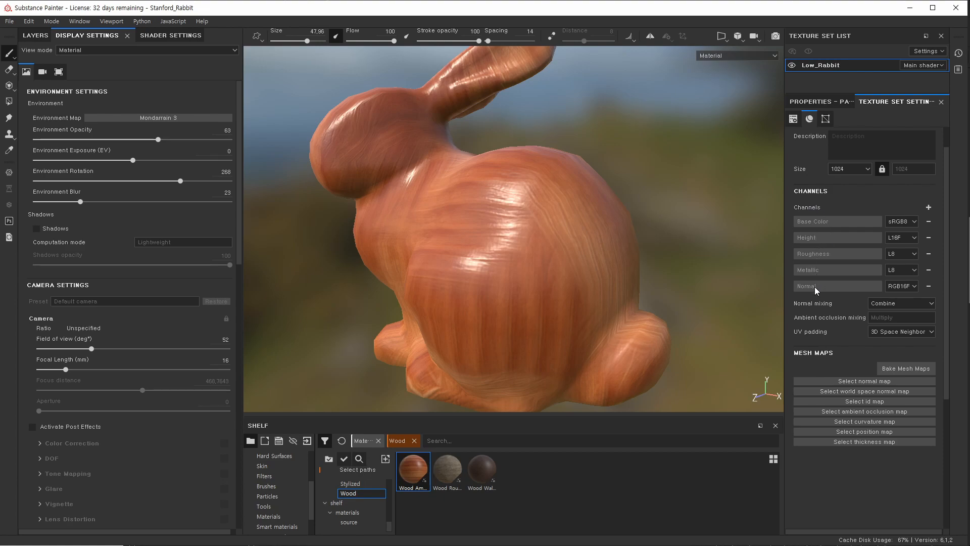
Reduce the brush size to 30.73 and view the list of additional channels for the texture set.
key("[")
left_click(929, 207)
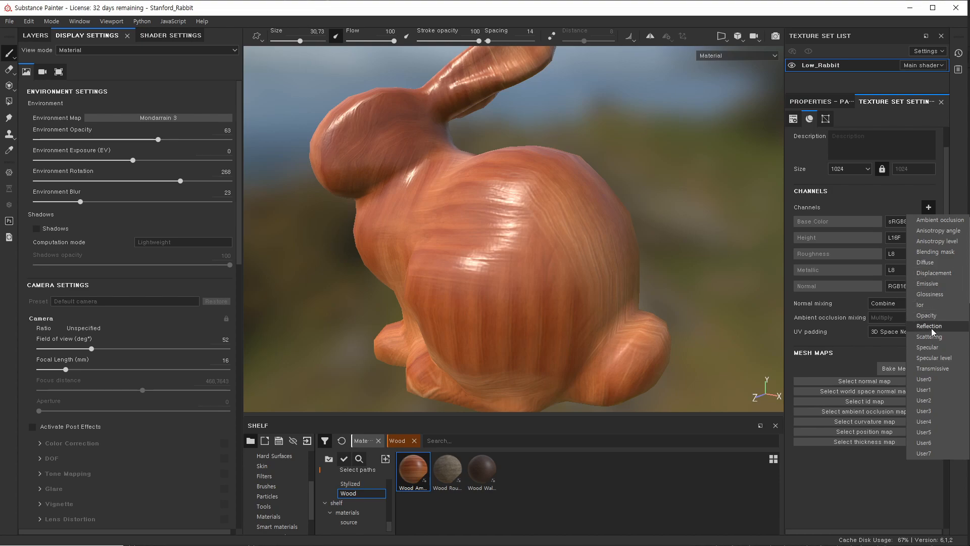
left_click(812, 185)
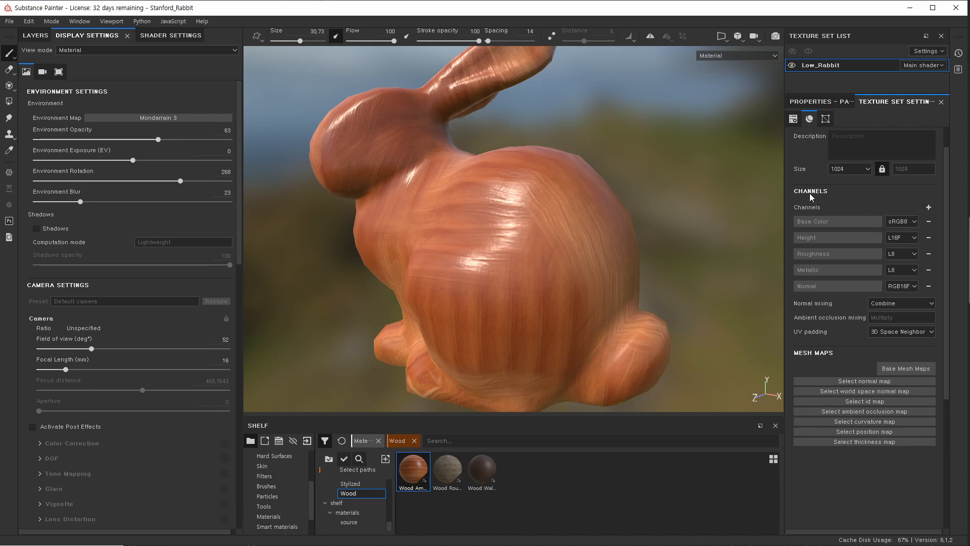
Set Normal mixing to Replace and paint wood over the rabbit's back and side.
scroll(864, 246, "down", 1)
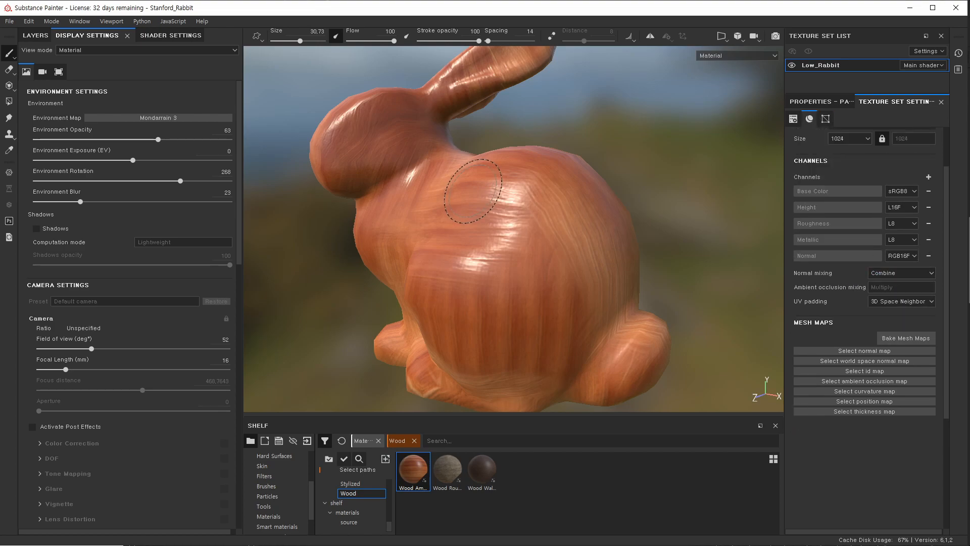
scroll(481, 216, "up", 3)
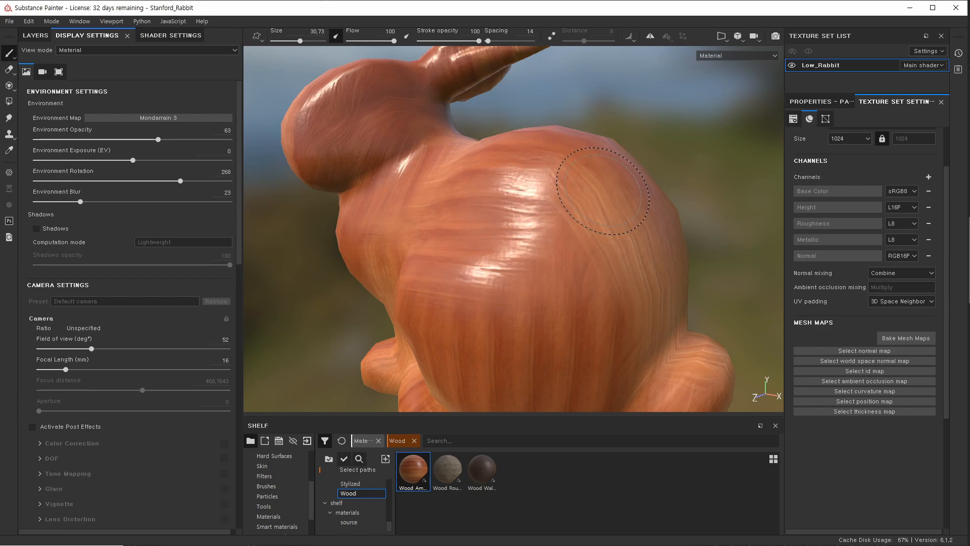
left_click(926, 272)
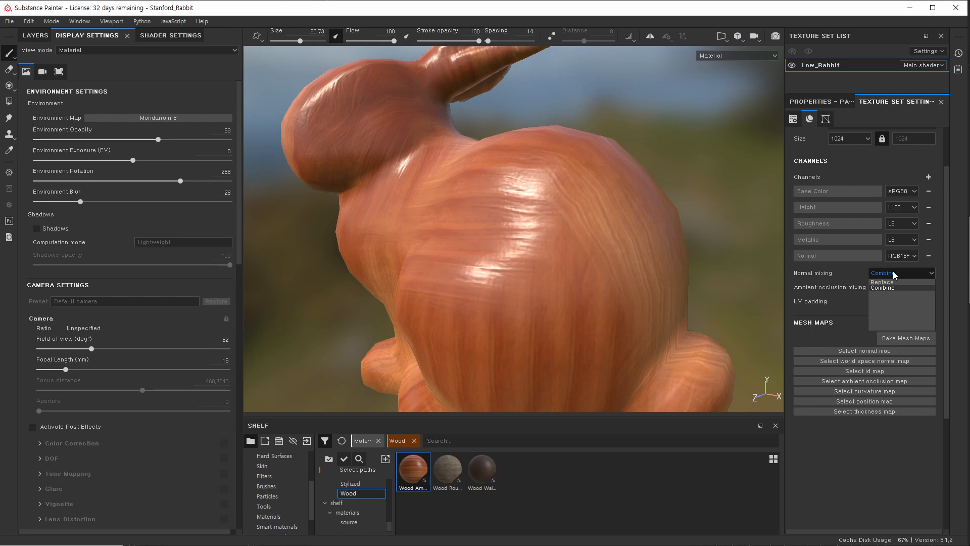
left_click(880, 282)
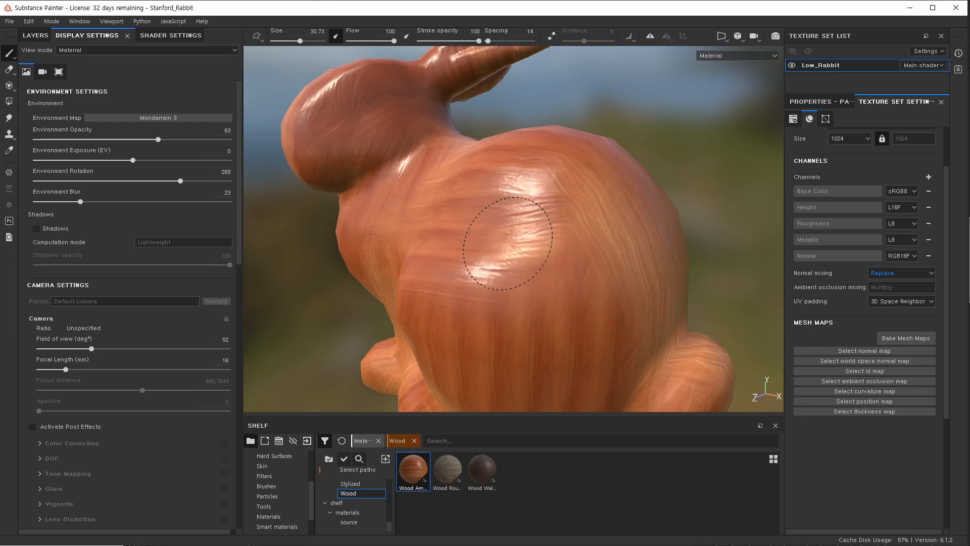
left_click(910, 272)
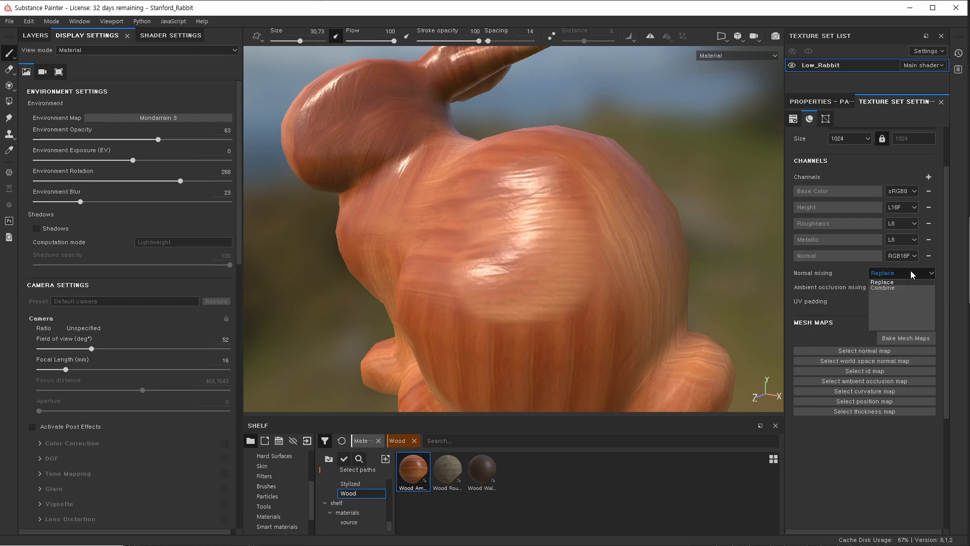
left_click(573, 190)
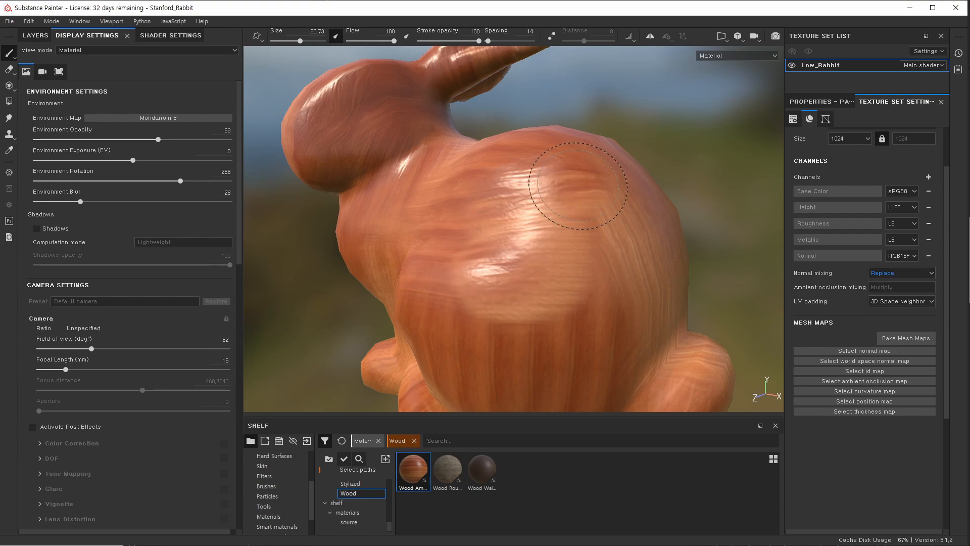
Set the texture set's Normal mixing to Combine.
left_click(892, 273)
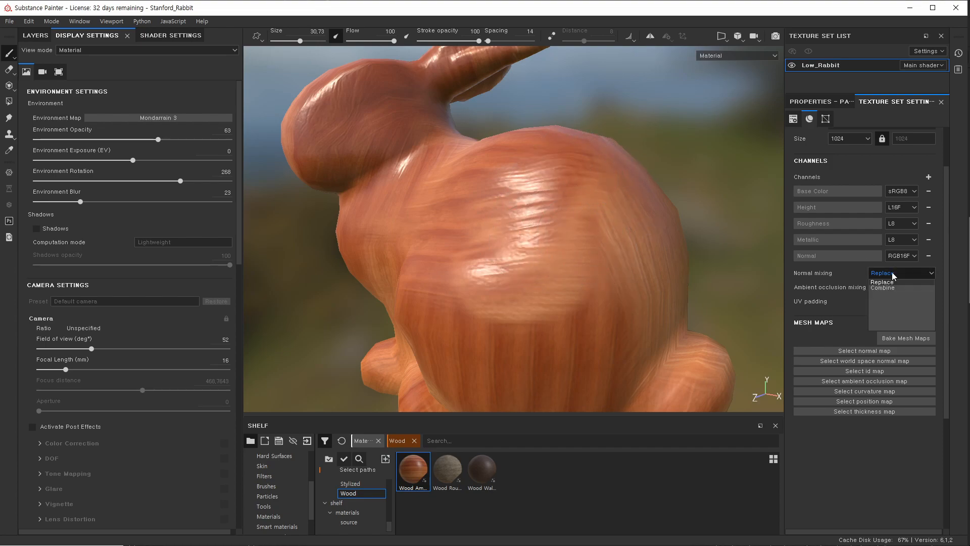
left_click(872, 286)
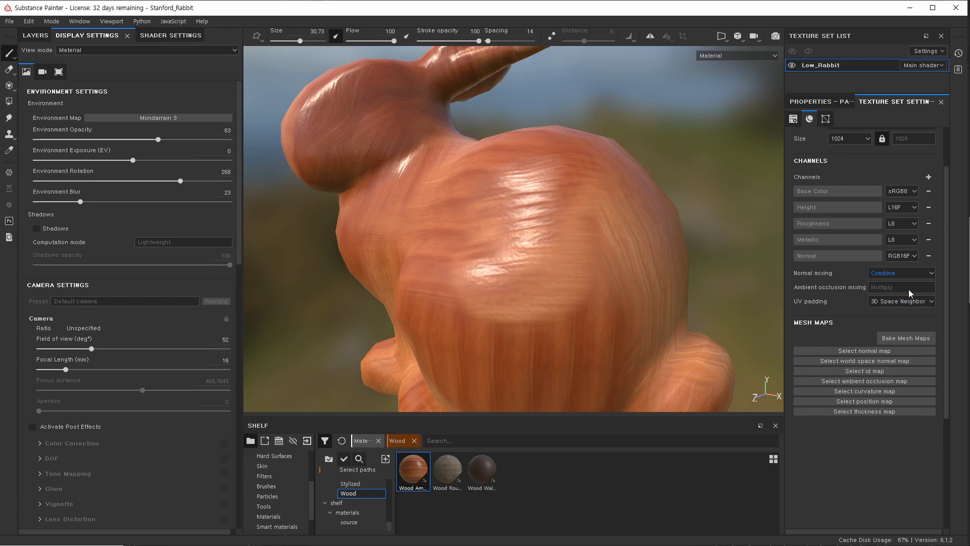
scroll(898, 289, "down", 2)
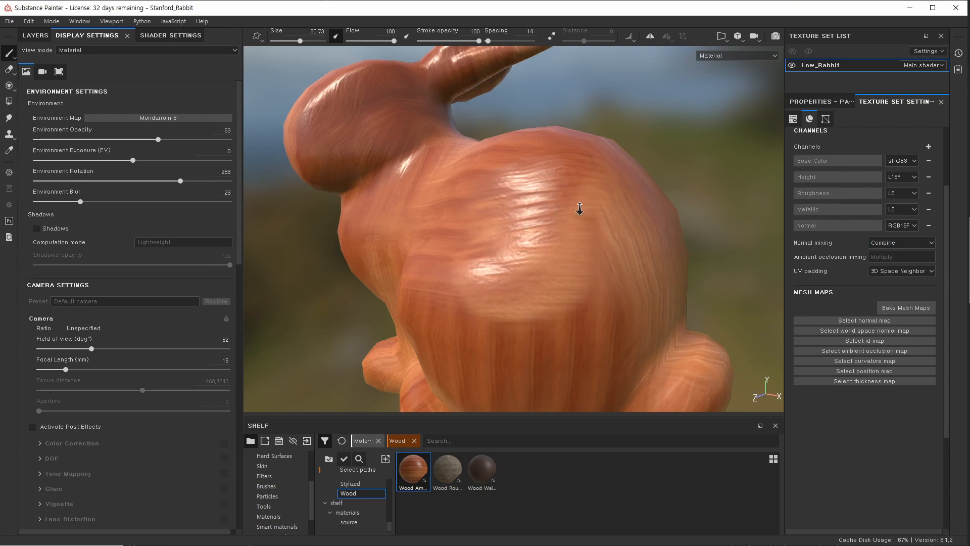
Examine the painted wood surface on the rabbit's head, ears, back and side from several angles.
left_click_drag(585, 205, 463, 227, "alt")
right_click_drag(463, 227, 454, 227, "alt")
left_click_drag(455, 227, 478, 227, "alt")
right_click_drag(311, 112, 411, 230, "alt")
left_click_drag(584, 126, 556, 225, "alt")
scroll(597, 216, "up", 1)
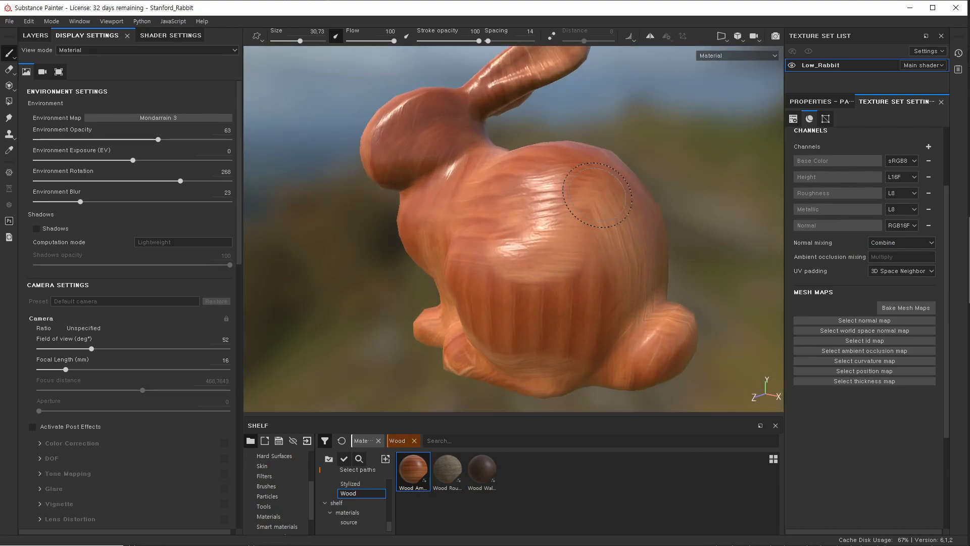
mouse_move(461, 232)
left_mouse_down("alt")
mouse_move(480, 219)
mouse_move(515, 227)
left_mouse_up("alt")
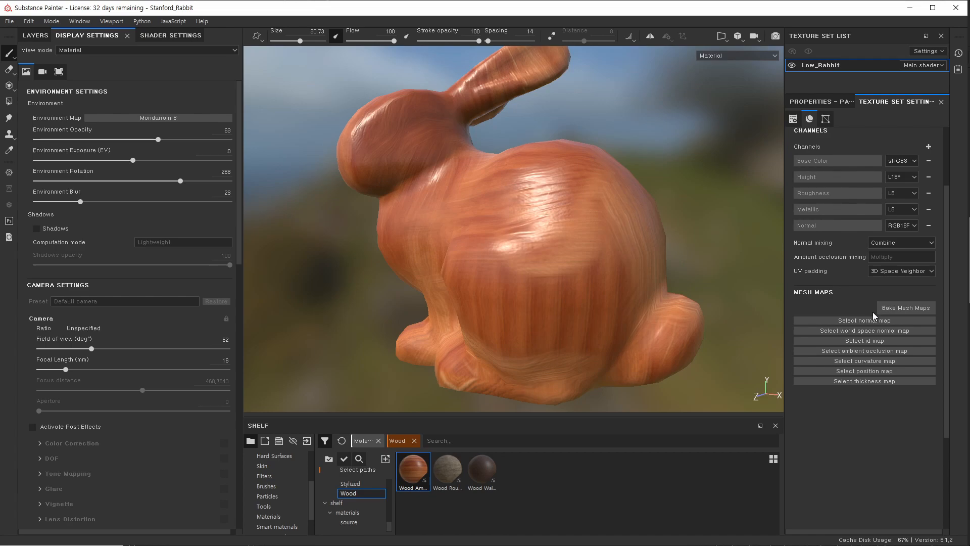
right_click_drag(404, 185, 606, 187, "alt")
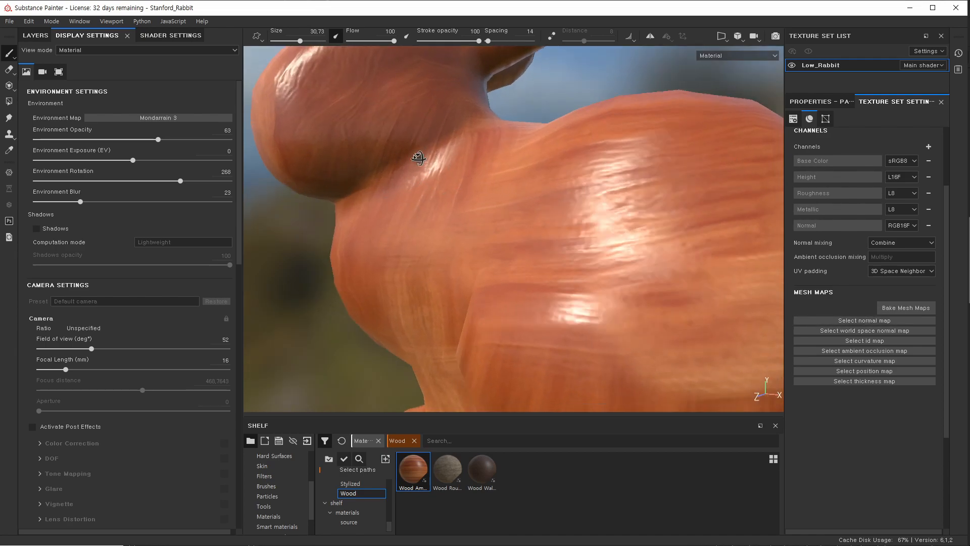
left_click_drag(403, 158, 450, 151, "alt")
mouse_move(314, 184)
left_mouse_down("alt")
mouse_move(482, 215)
mouse_move(513, 191)
left_mouse_up("alt")
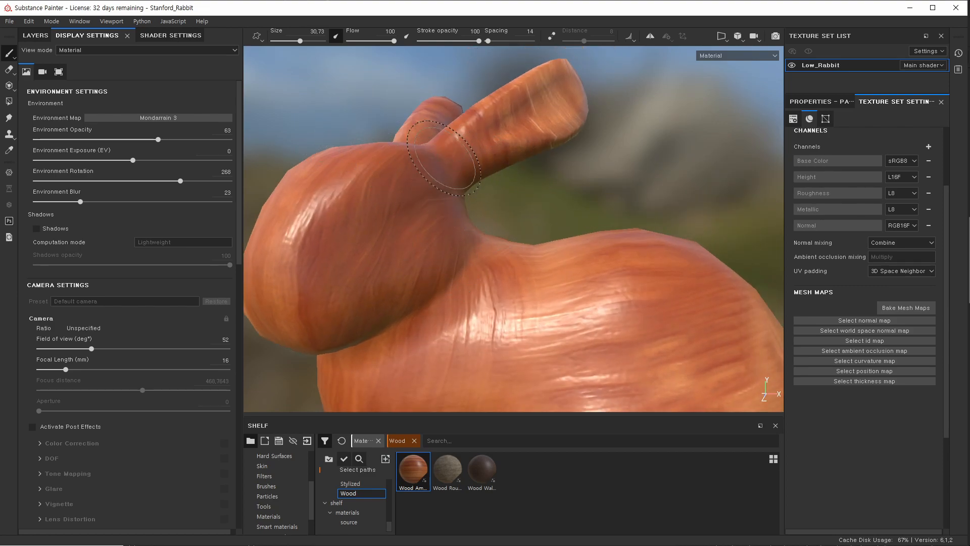
mouse_move(325, 216)
left_mouse_down("alt")
mouse_move(444, 130)
mouse_move(481, 135)
left_mouse_up("alt")
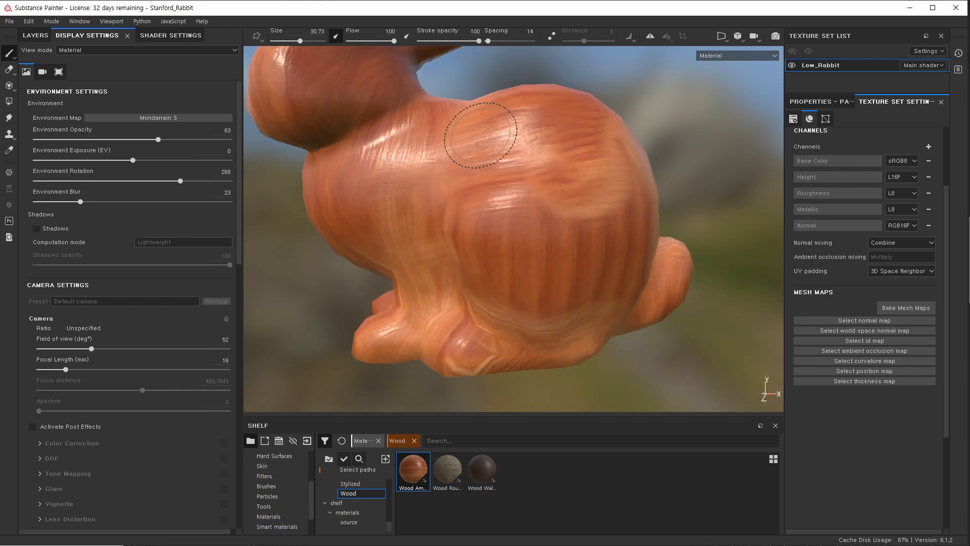
left_click_drag(526, 199, 520, 174, "alt")
middle_click_drag(546, 179, 579, 262, "alt")
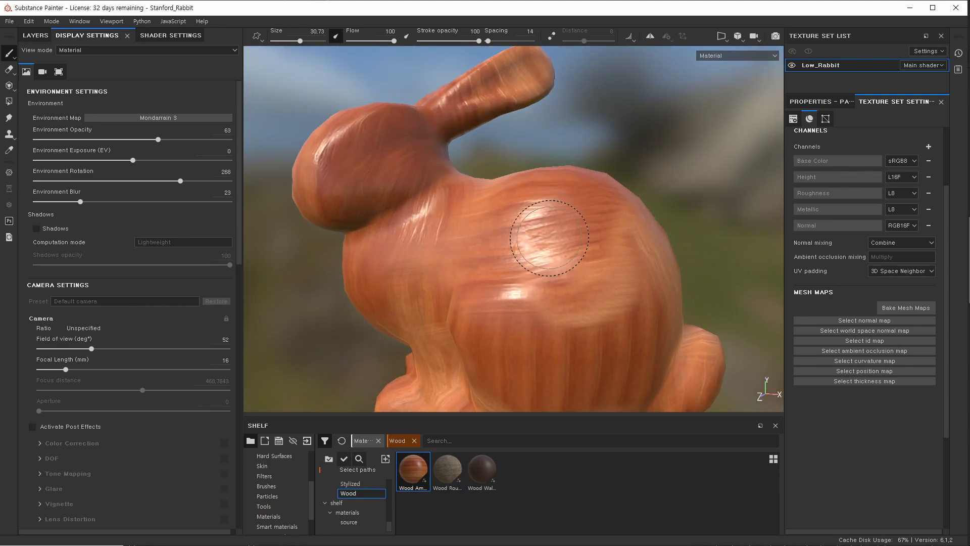
right_click_drag(625, 197, 514, 213, "alt")
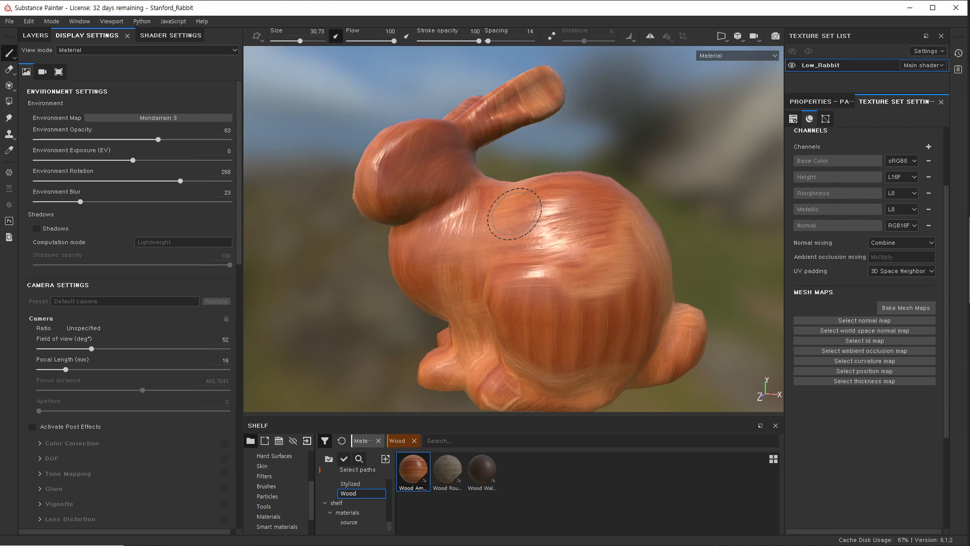
View the resource pickers for the normal, world space normal and ID mesh maps.
left_click(874, 321)
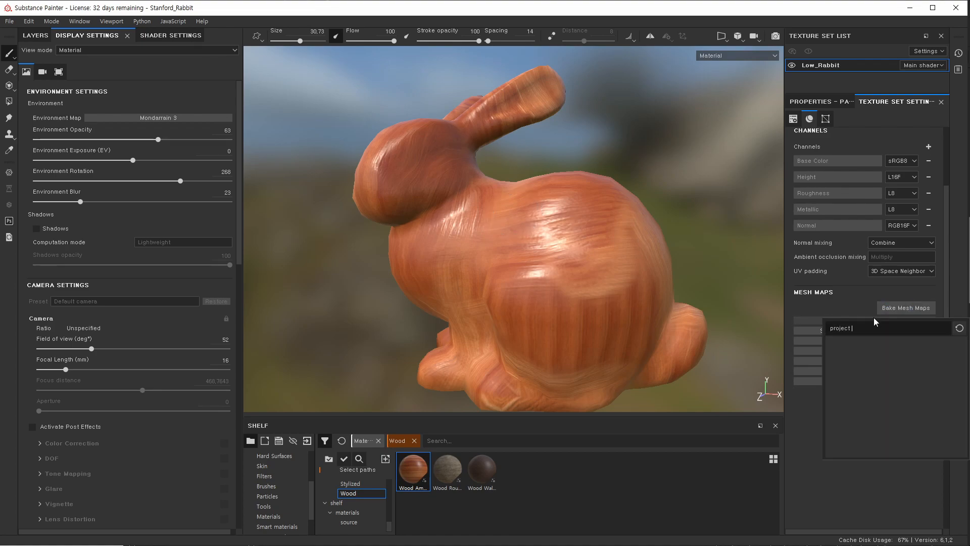
left_click(854, 480)
left_click(859, 332)
left_click(862, 484)
left_click(890, 341)
left_click(866, 481)
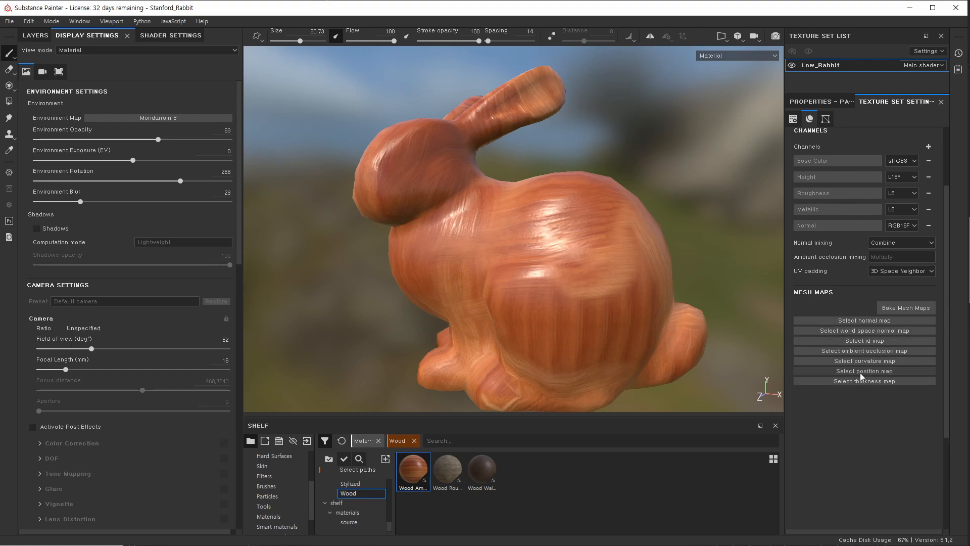
View the resource picker for the ambient occlusion map and the Baking settings for the mesh maps without baking.
left_click(875, 348)
left_click(865, 469)
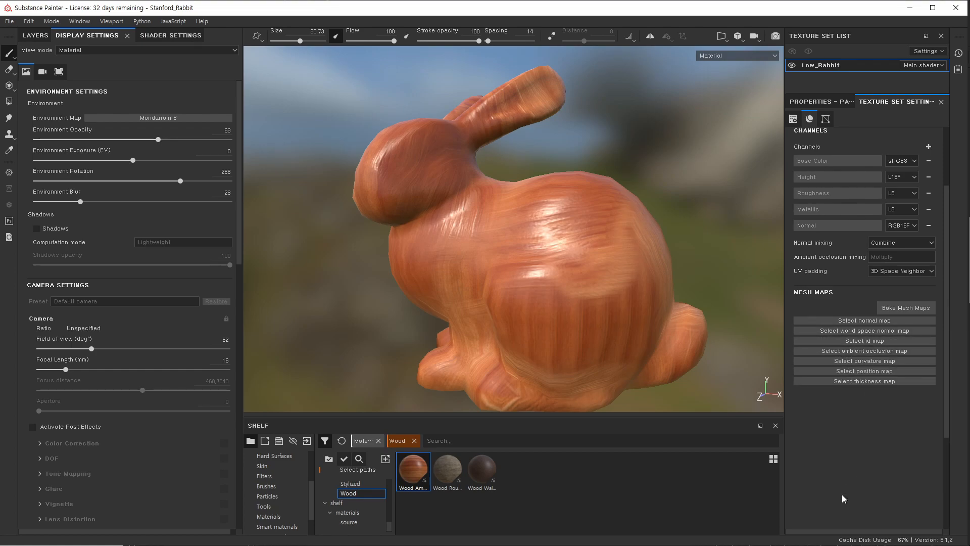
left_click(907, 308)
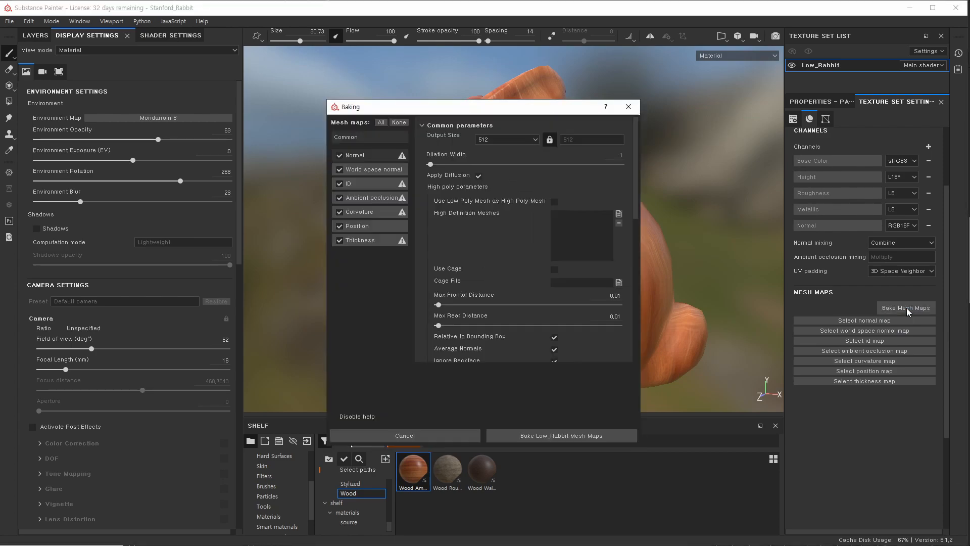
left_click(628, 107)
middle_click_drag(565, 207, 540, 141, "alt")
middle_click_drag(634, 110, 609, 184, "alt")
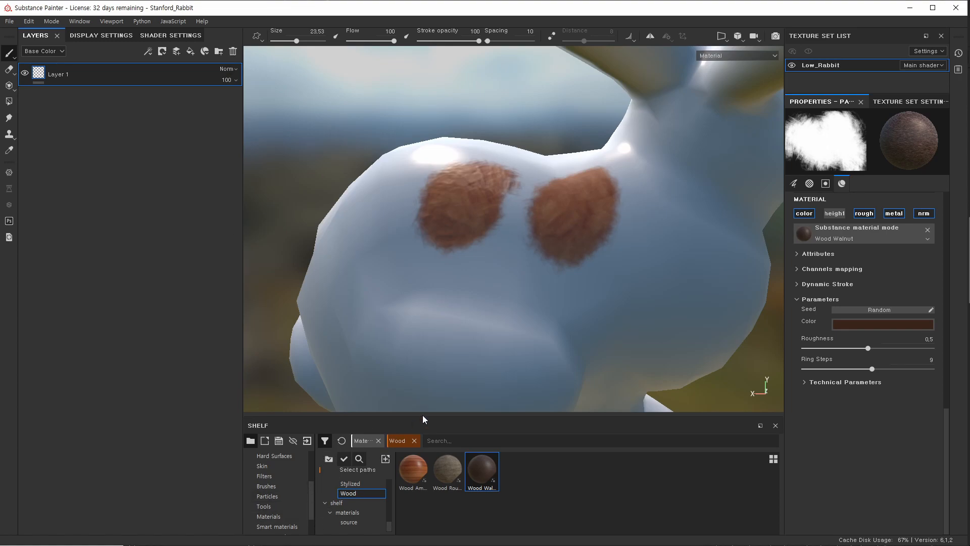
Enlarge the shelf upward and list all of its resources.
left_click_drag(342, 418, 346, 351)
scroll(289, 418, "up", 1)
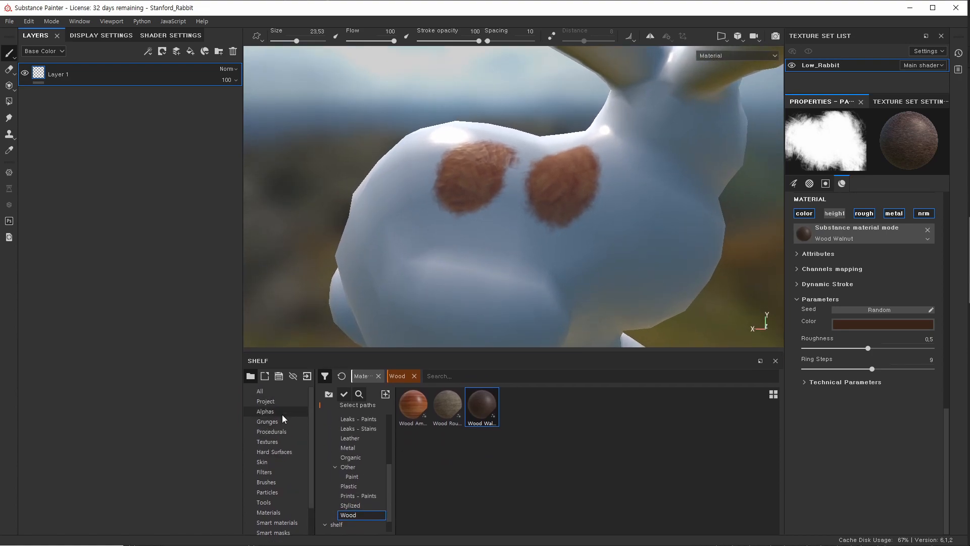
left_click(277, 392)
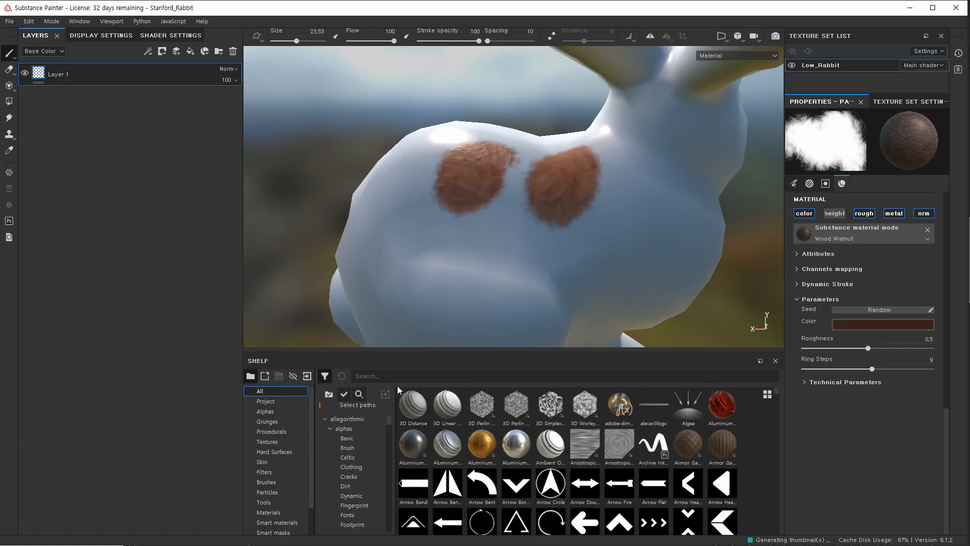
Browse the shelf's Project, Alphas, Grunges, Procedurals, Textures, Hard Surfaces and Filters categories.
left_click(268, 411)
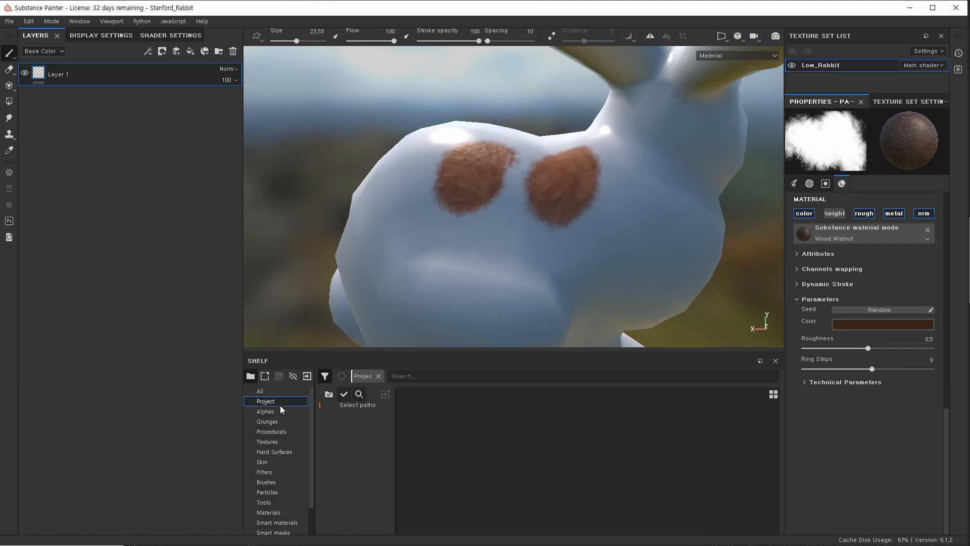
left_click(271, 421)
left_click(272, 431)
left_click(271, 442)
left_click(269, 451)
left_click(270, 471)
left_click(273, 432)
left_click(268, 411)
left_click(277, 401)
left_click(275, 451)
left_click(275, 472)
scroll(274, 477, "down", 1)
scroll(275, 477, "up", 1)
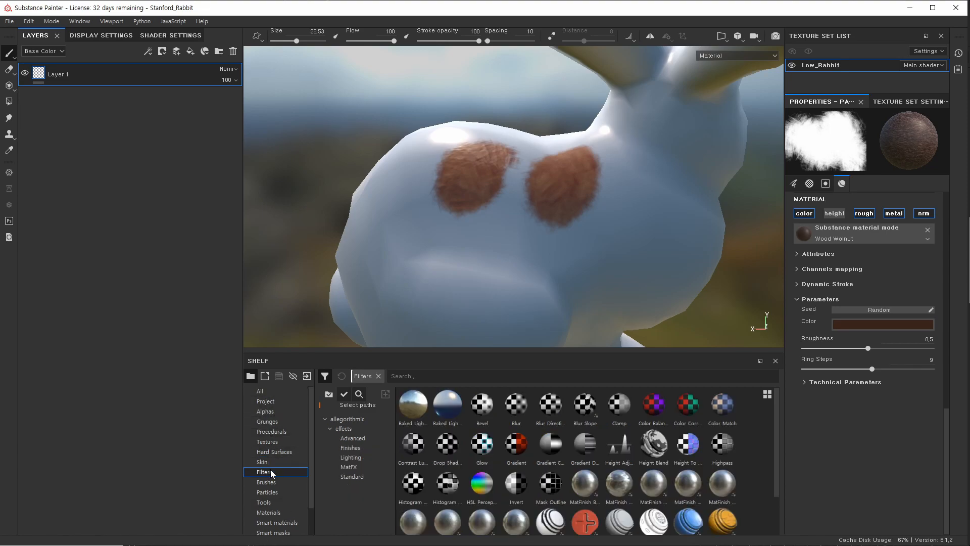
scroll(280, 448, "down", 1)
Browse the shelf's Materials, Filters, Particles and Skin categories, trying the folder filters of Materials and Particles.
left_click(280, 483)
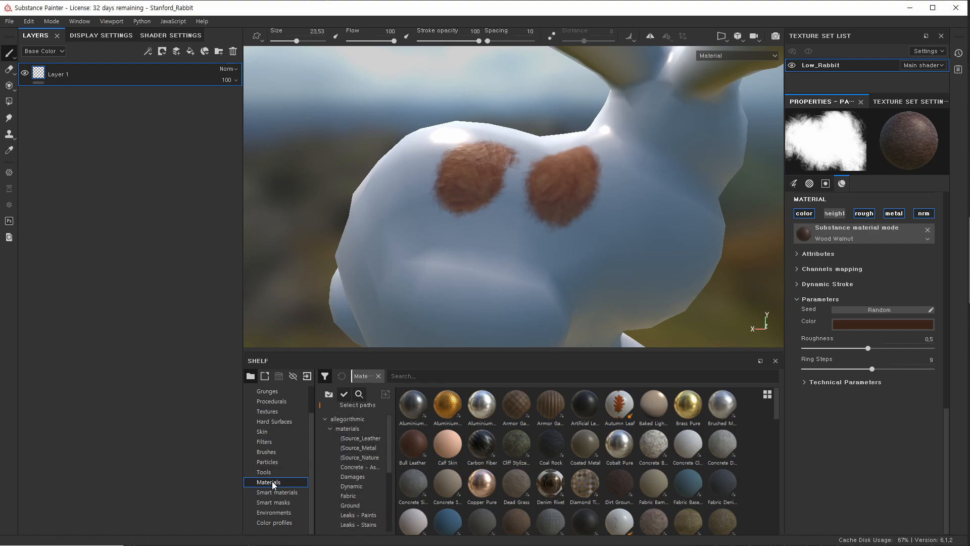
left_click(349, 439)
left_click(283, 442)
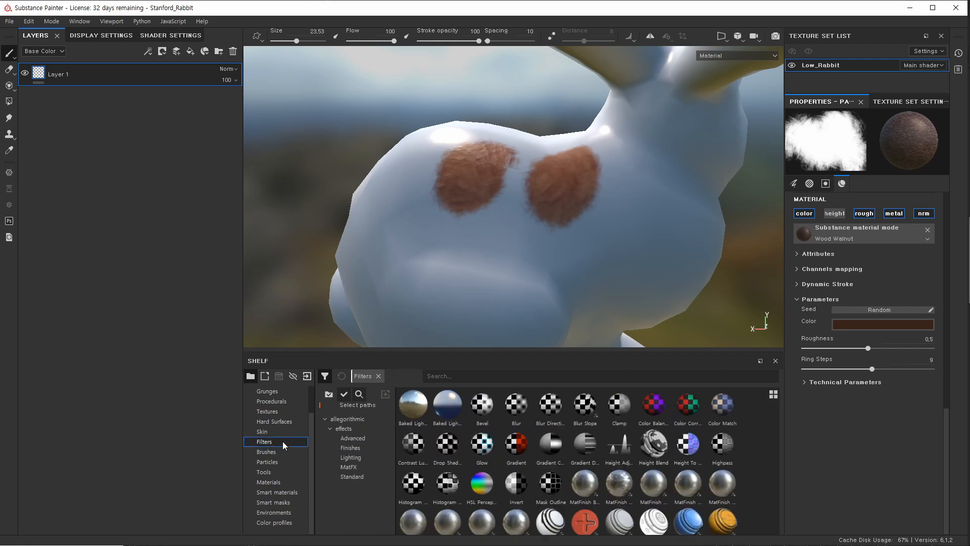
left_click(266, 461)
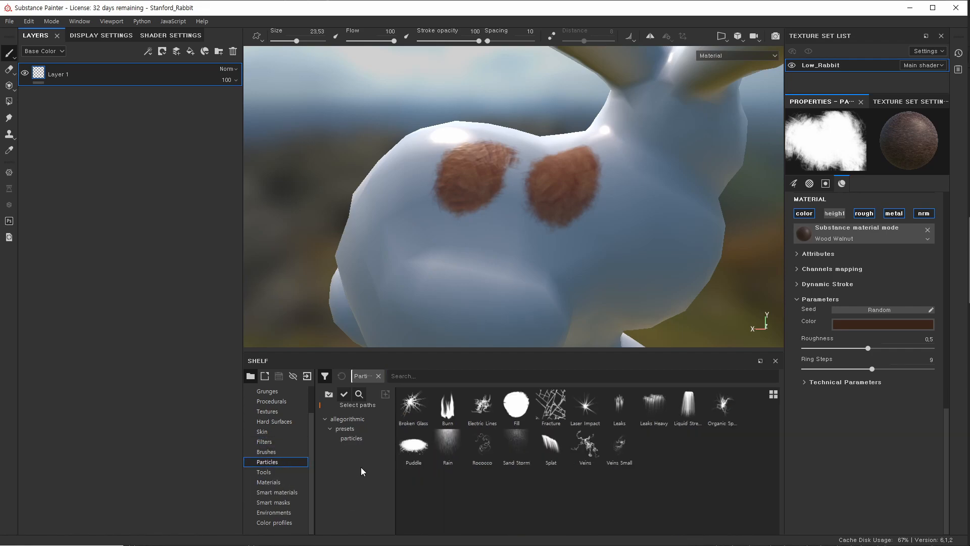
left_click(351, 441)
left_click(344, 422)
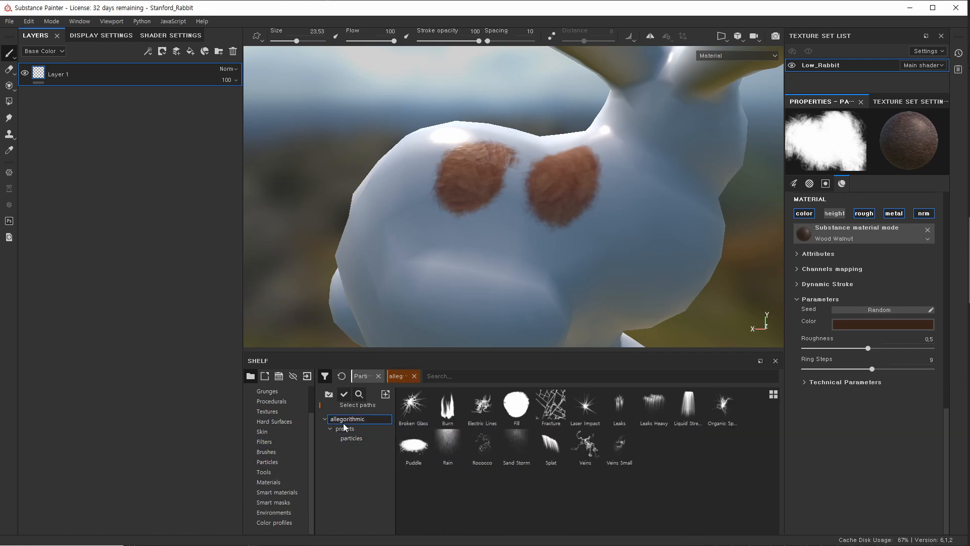
left_click(288, 432)
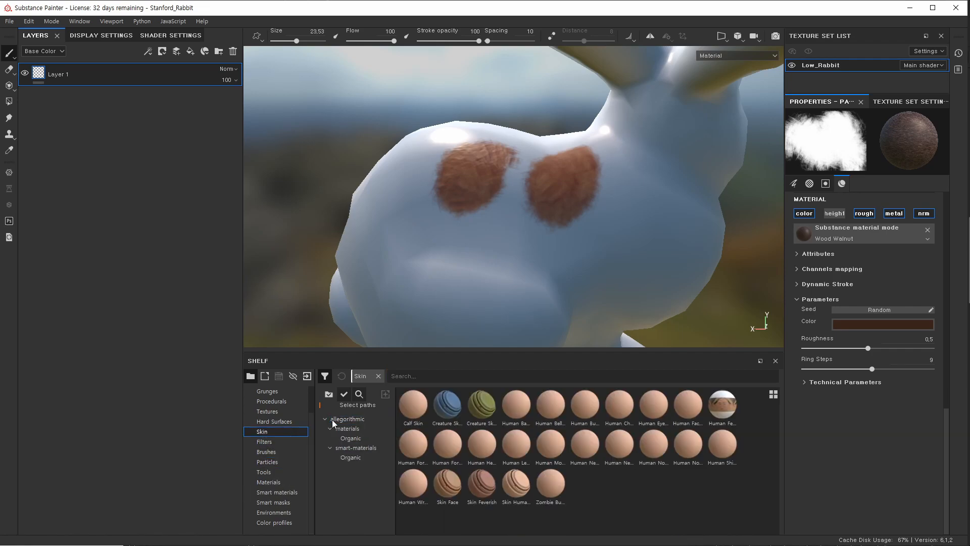
View the shelf's Textures, Procedurals, Grunges and Alphas resources.
left_click(265, 412)
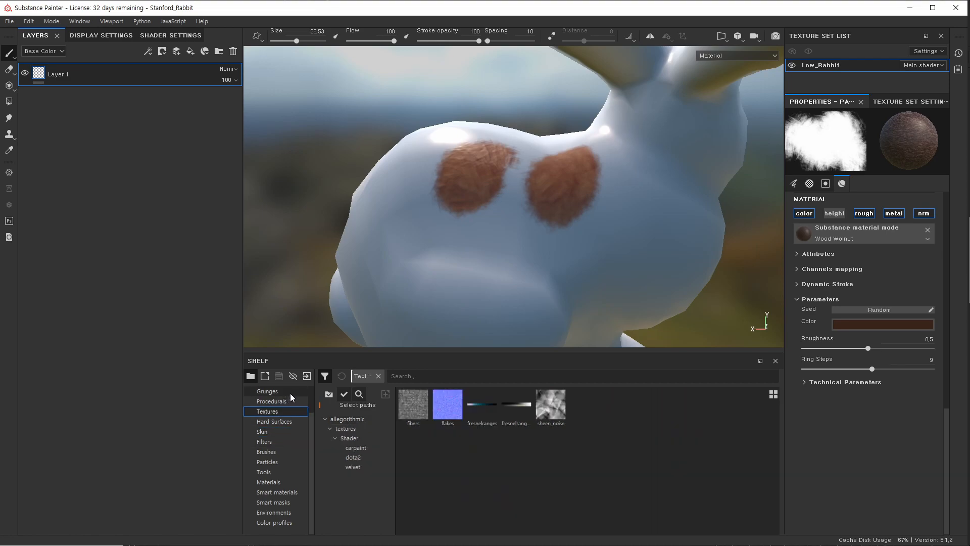
left_click(287, 400)
scroll(287, 399, "up", 1)
left_click(283, 423)
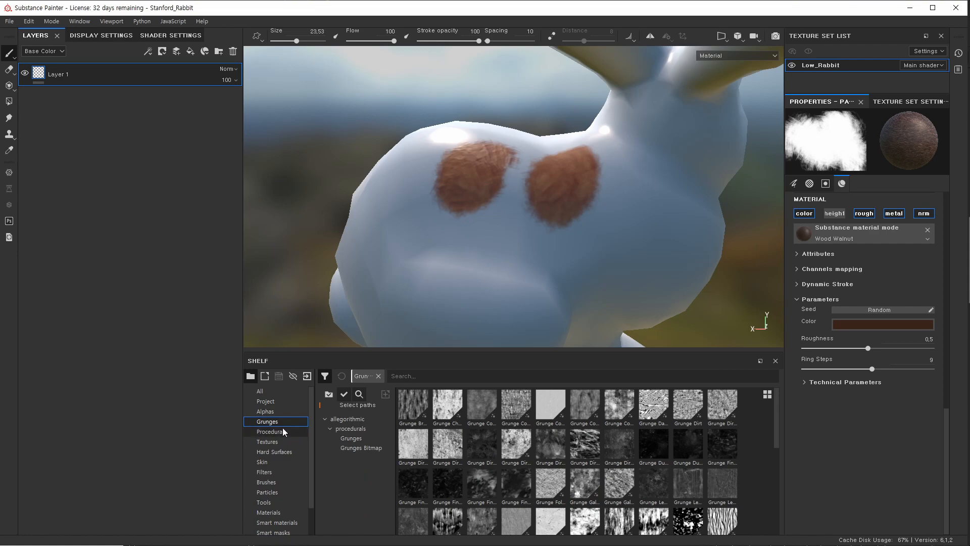
left_click(289, 412)
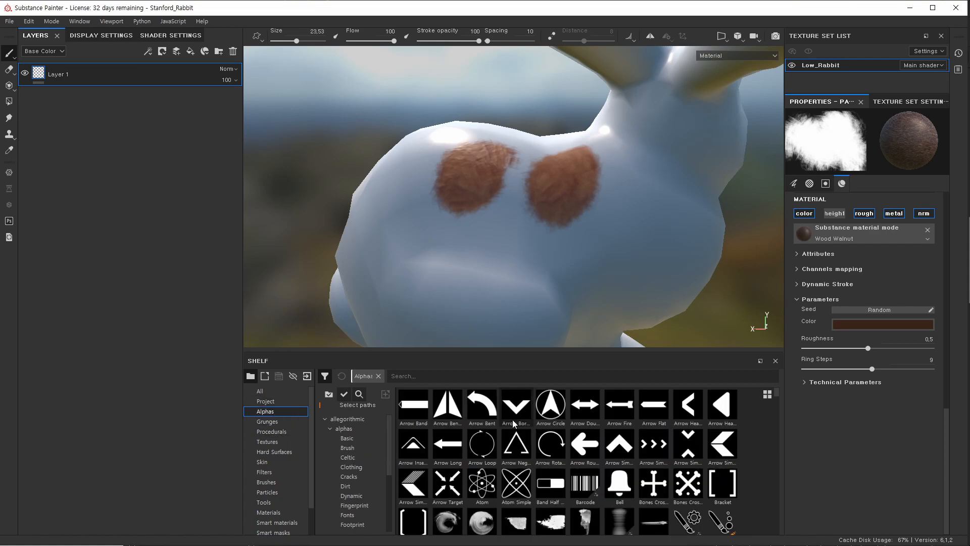
View the shelf's Smart masks, Materials and Tools resources.
scroll(302, 485, "down", 1)
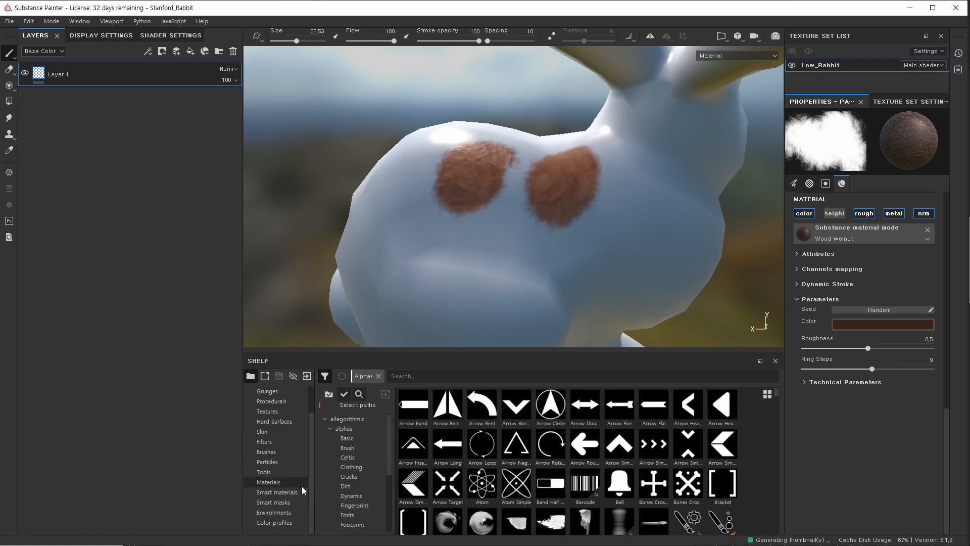
left_click(274, 502)
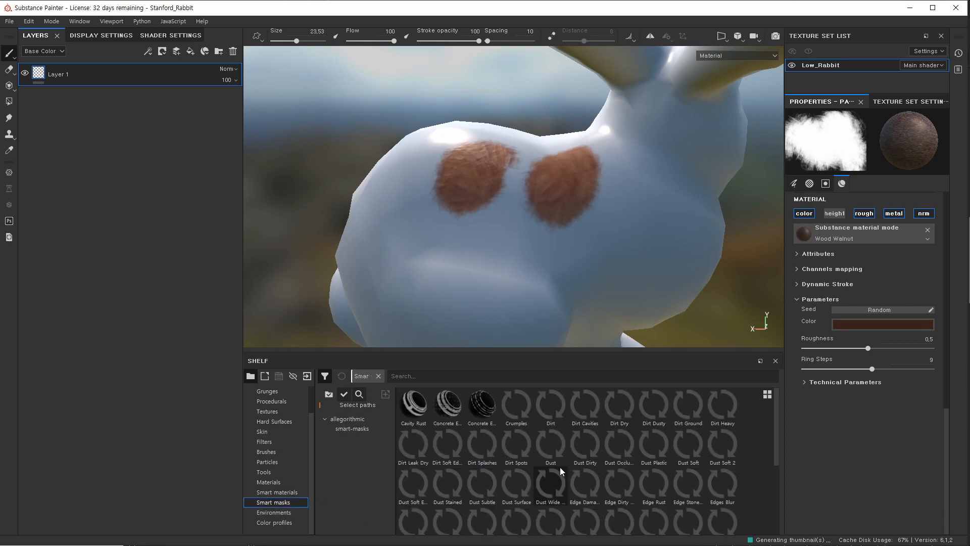
left_click(277, 484)
left_click(265, 471)
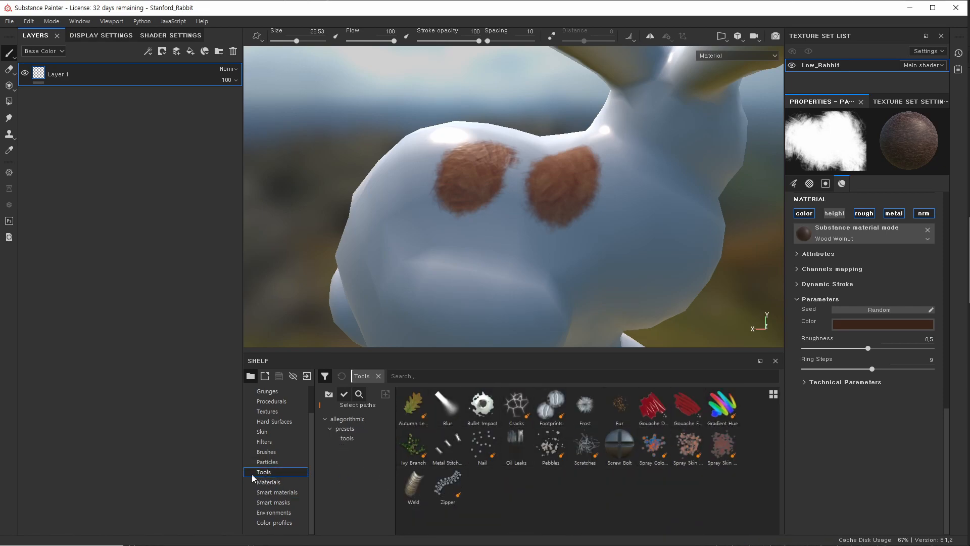
Examine the shelf's Materials category as a whole and by its source leather, metal, nature and Ground folders.
left_click(275, 483)
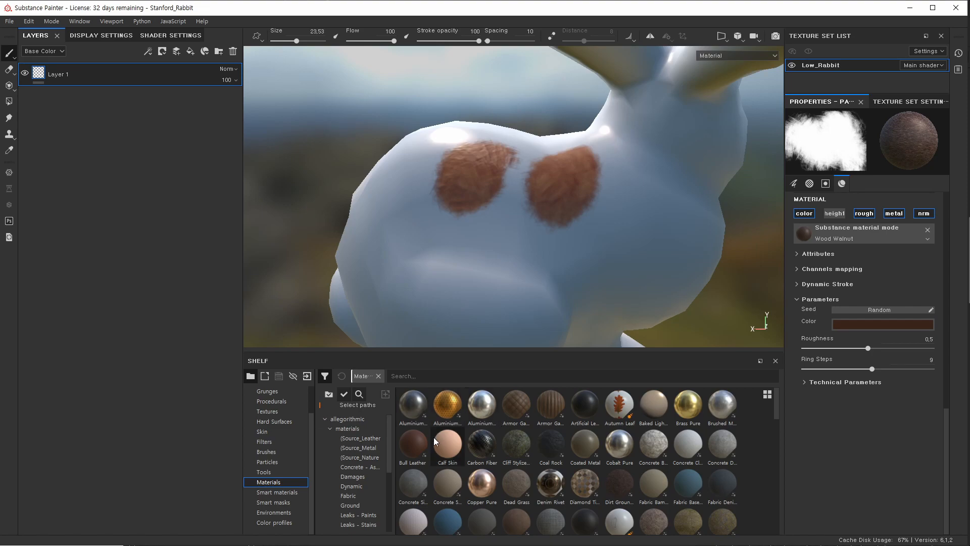
scroll(459, 442, "down", 5)
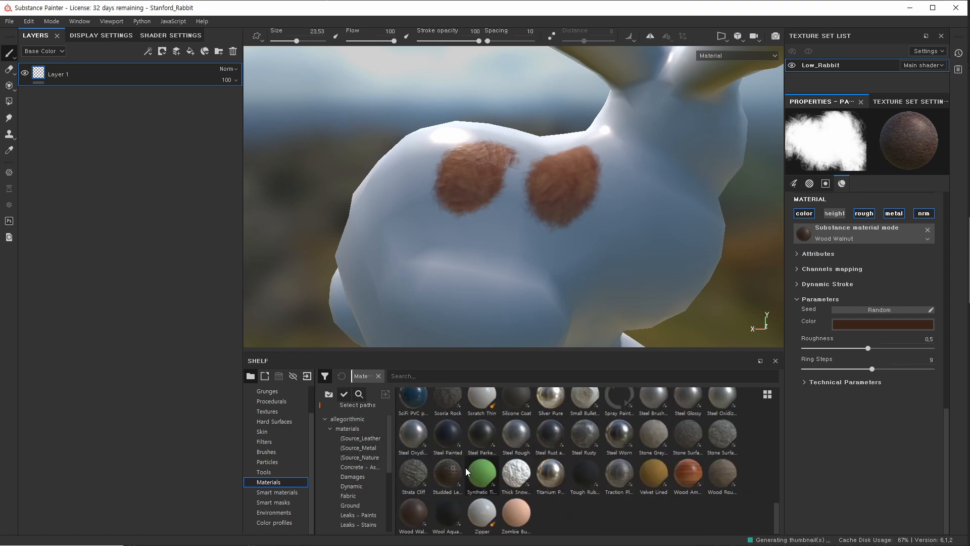
left_click(361, 447)
left_click(370, 439)
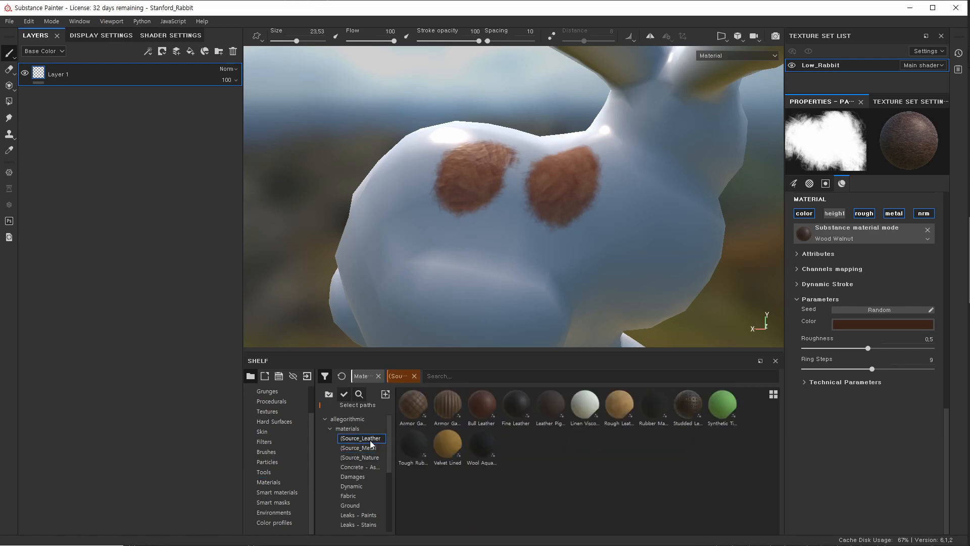
left_click(362, 454)
left_click(360, 438)
left_click(354, 504)
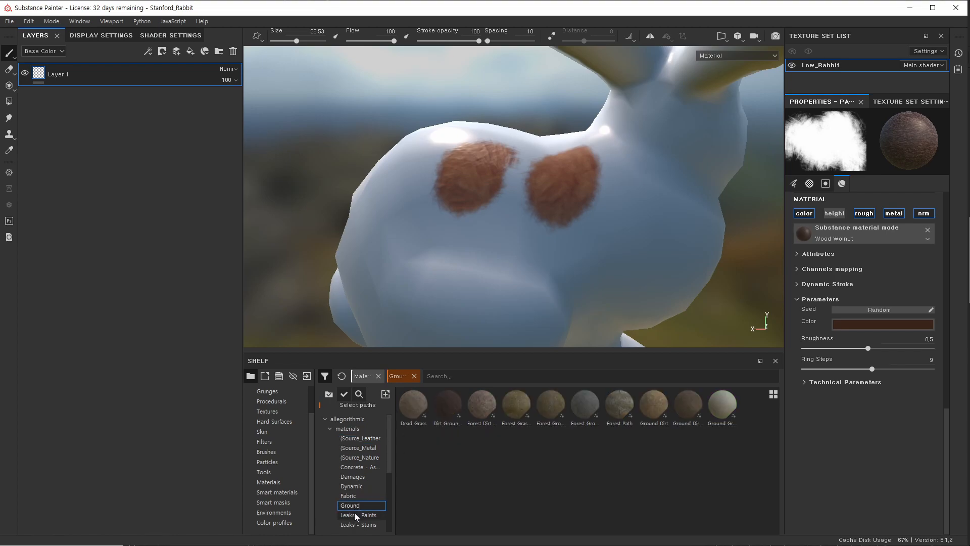
left_click(358, 456)
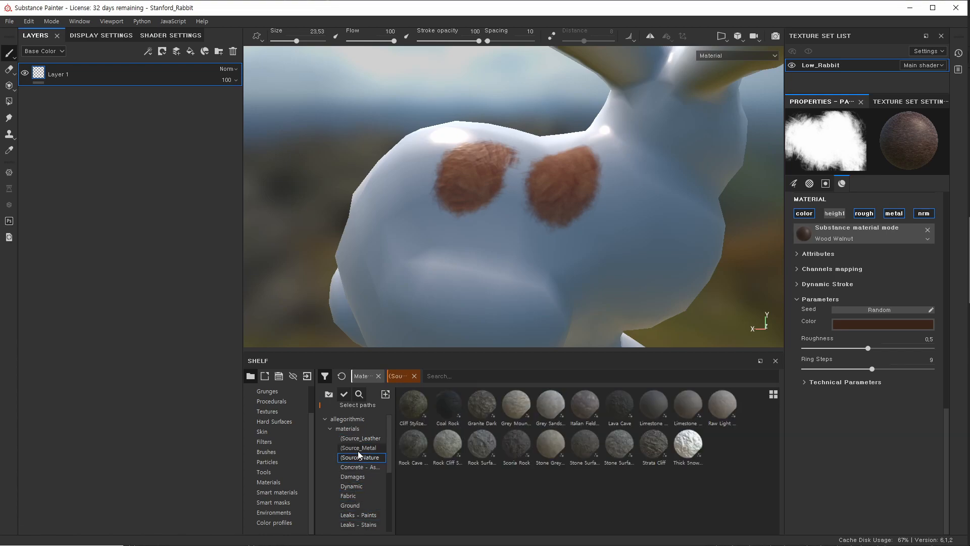
scroll(329, 425, "down", 2)
scroll(291, 490, "up", 2)
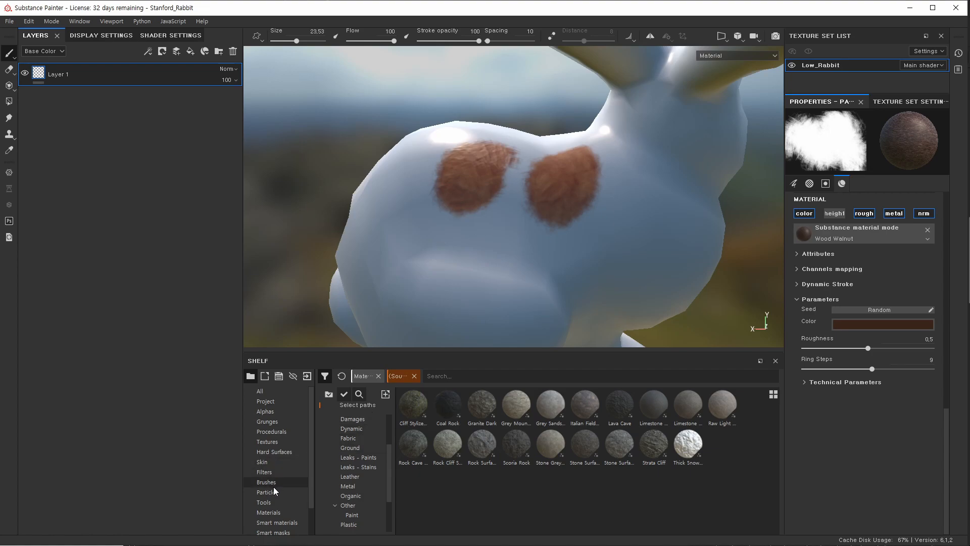
Reset the shelf to the whole Materials category, remove that category filter to list every resource, and restore it.
scroll(275, 493, "down", 1)
left_click(282, 482)
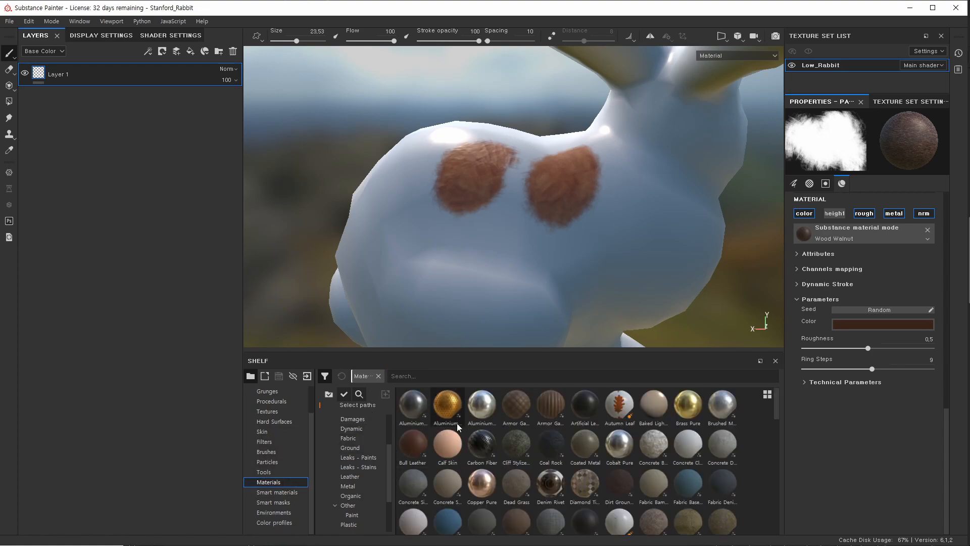
scroll(350, 425, "up", 2)
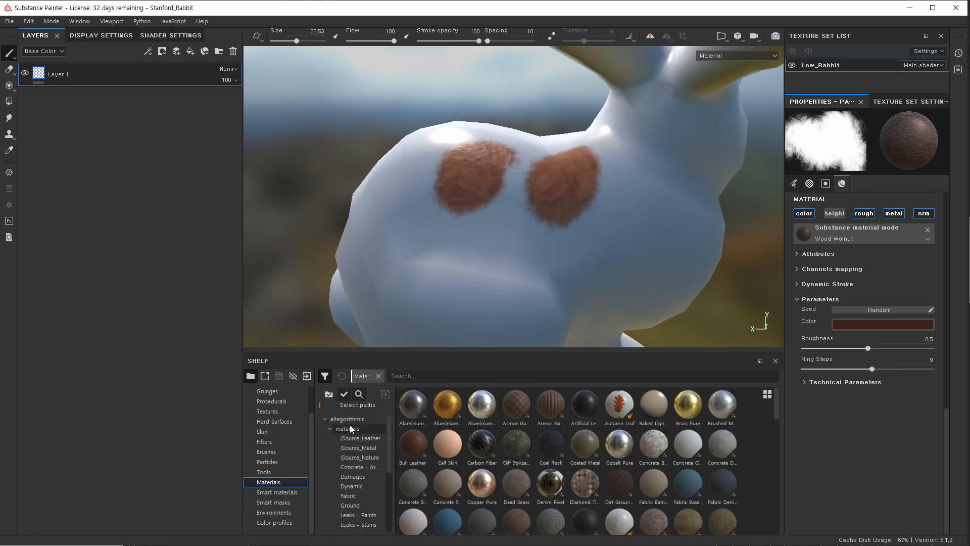
left_click(380, 376)
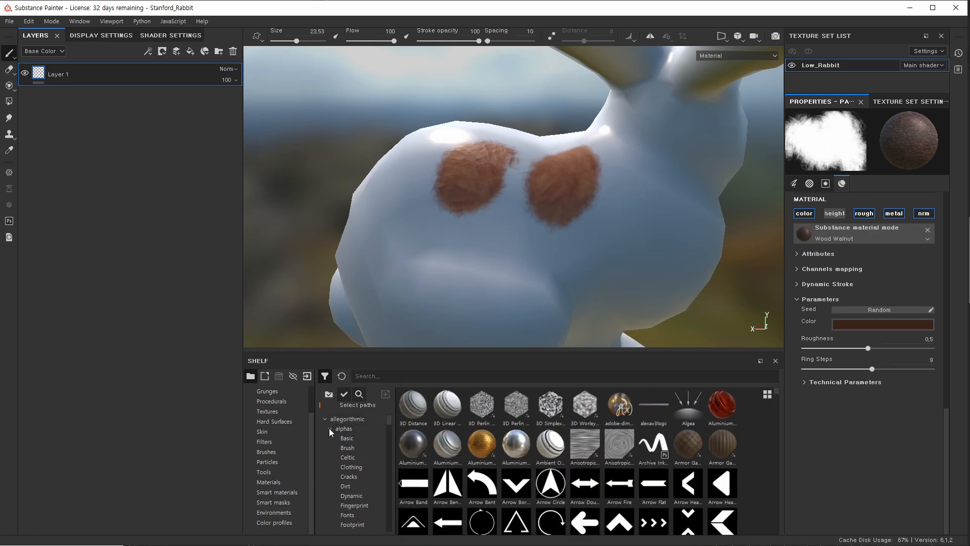
left_click(288, 478)
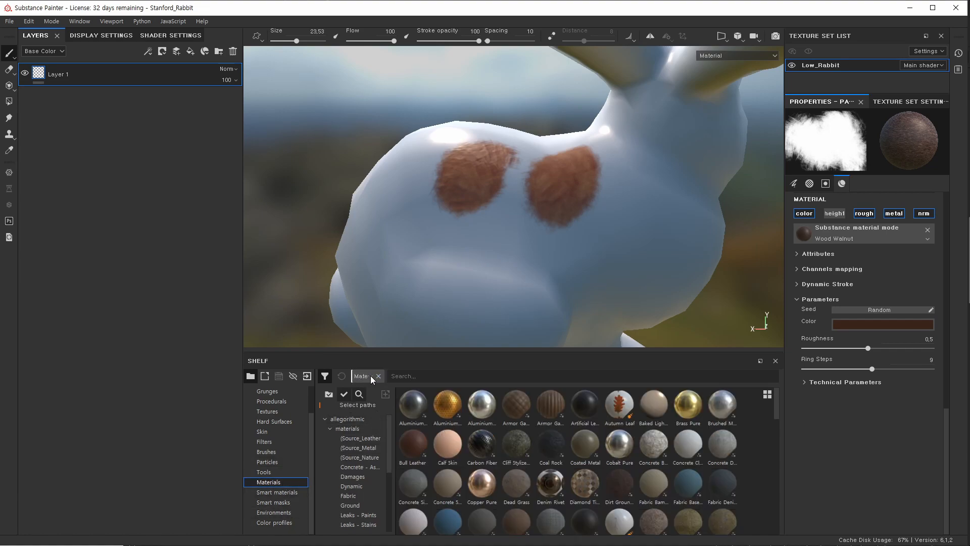
Filter the shelf materials to the Wood folder and paint a Wood Walnut stroke across the rabbit's side.
left_click(357, 505)
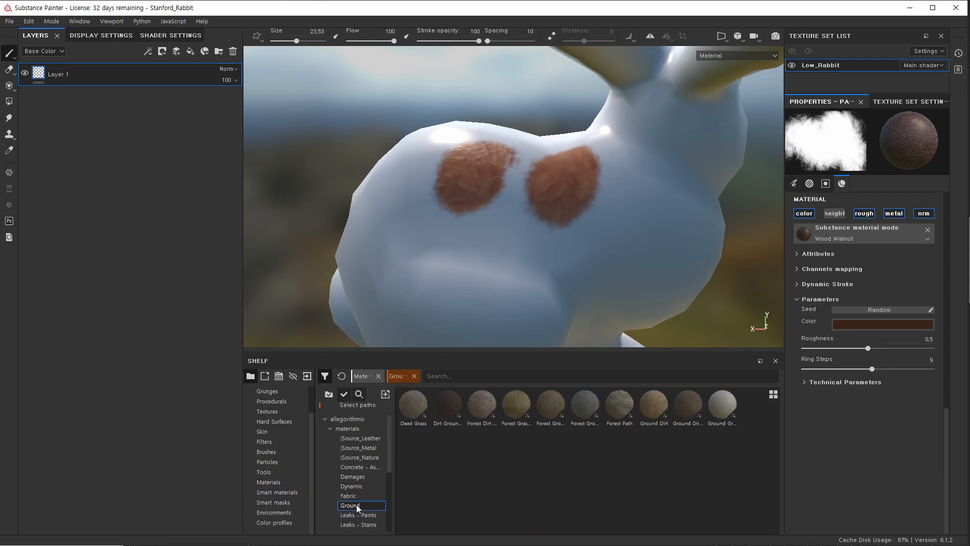
scroll(363, 514, "down", 3)
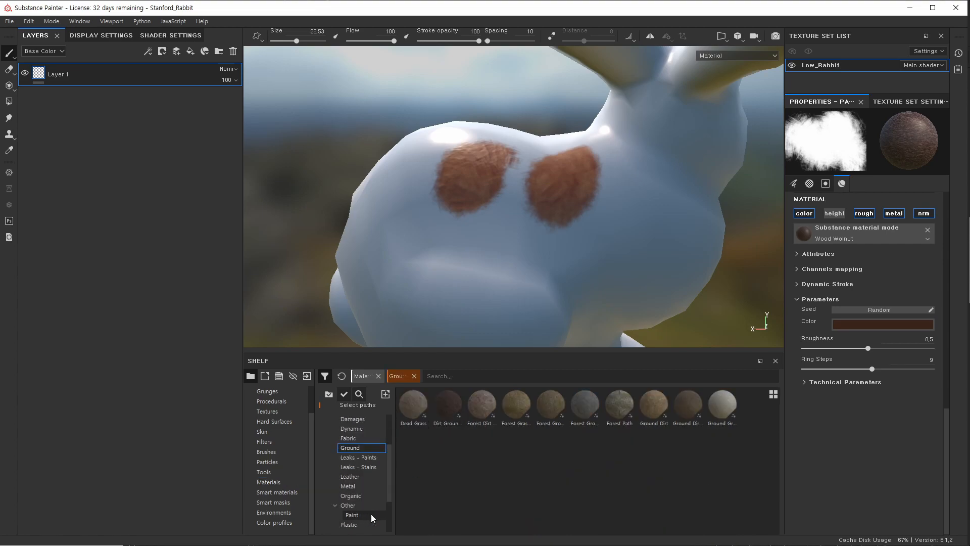
scroll(373, 511, "down", 1)
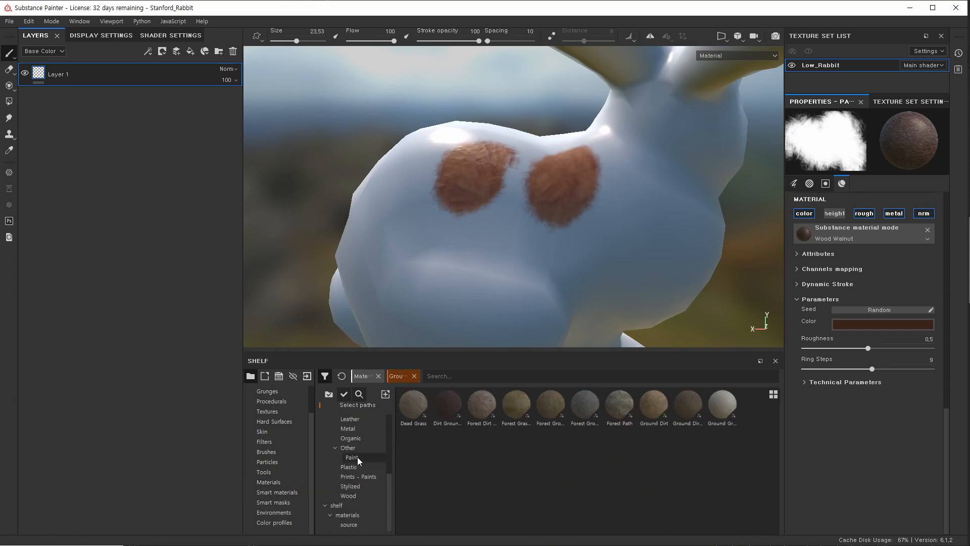
left_click(357, 494)
mouse_move(555, 194)
left_mouse_down()
mouse_move(619, 187)
mouse_move(468, 240)
left_mouse_up()
scroll(497, 221, "up", 1)
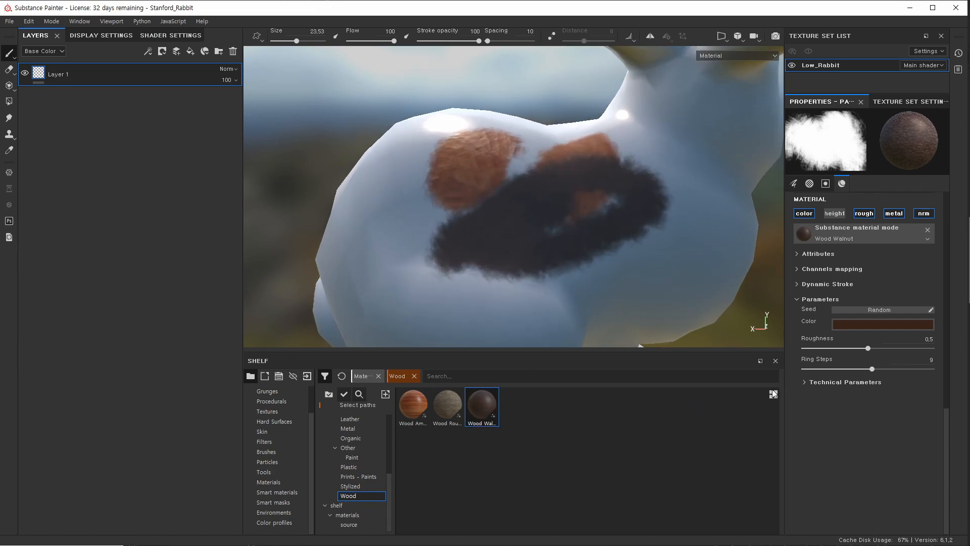
Select each of the three wood materials in turn, ending on Wood Walnut, and filter the shelf to the Plastic folder.
left_click(773, 393)
left_click(406, 413)
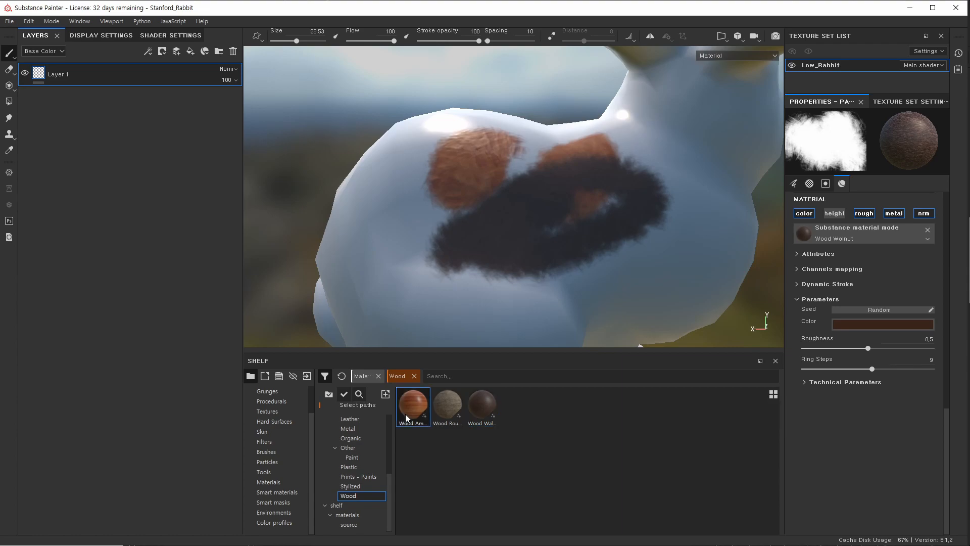
left_click(444, 406)
left_click(486, 405)
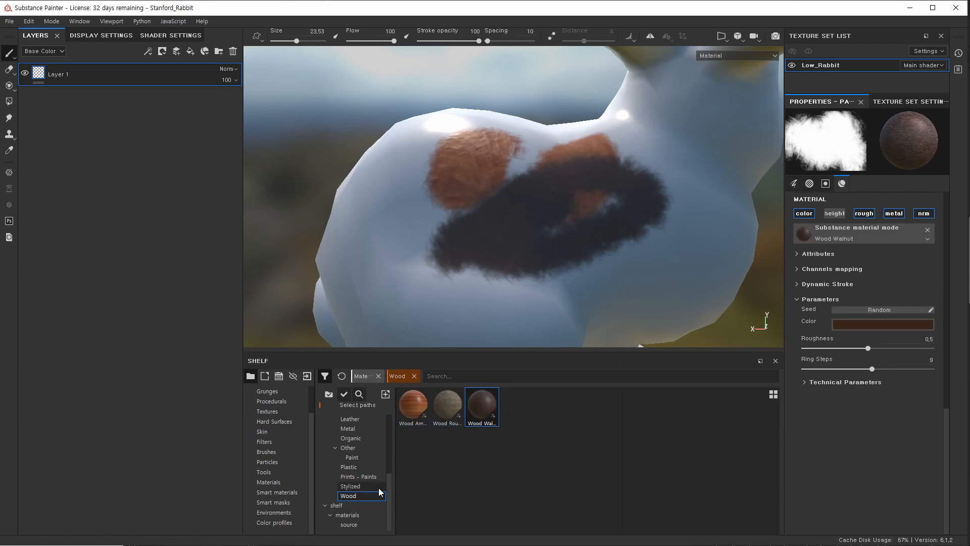
left_click(347, 468)
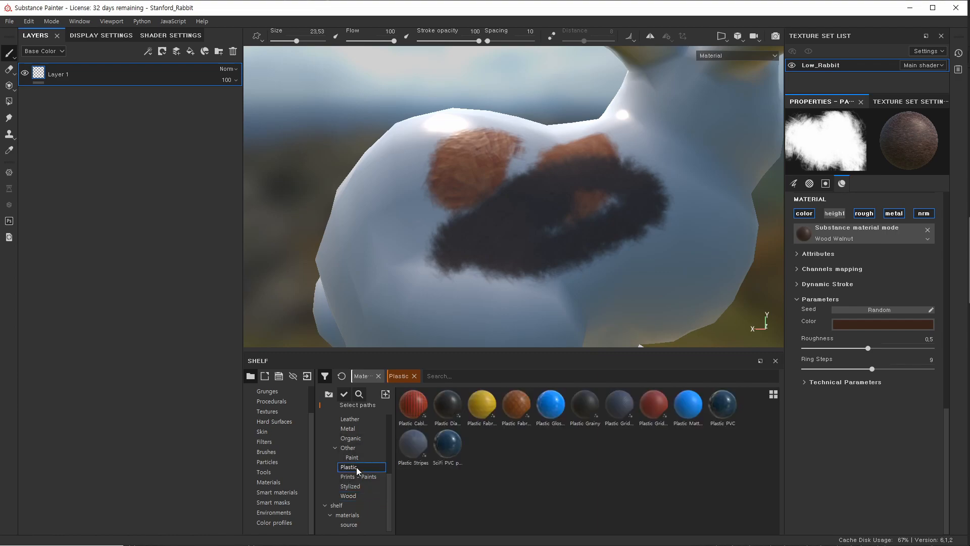
Try the Plastic Diamond and Plastic Fabric Bands materials, then paint a Plastic Glossy Pure stroke across the rabbit's side.
left_click(454, 407)
left_click(488, 408)
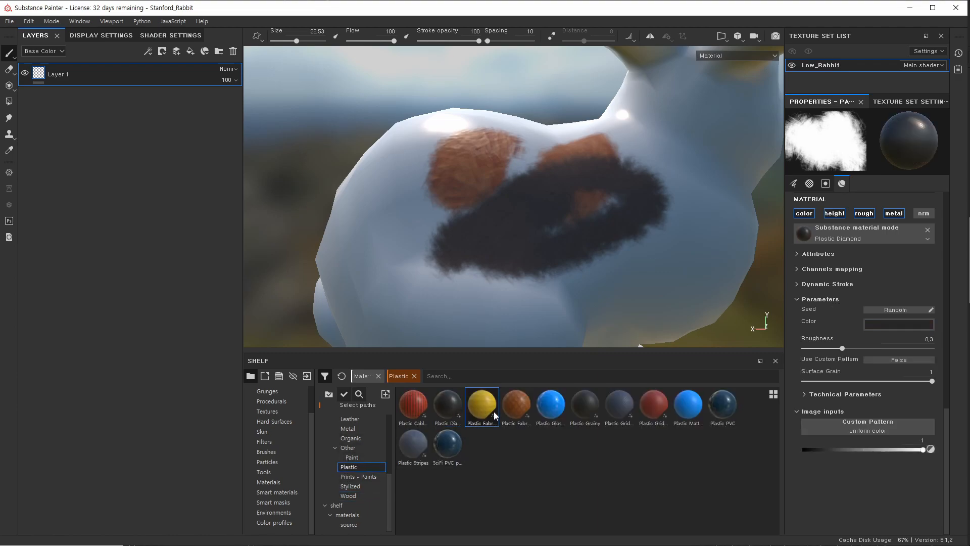
left_click(555, 404)
mouse_move(394, 182)
left_mouse_down()
mouse_move(526, 255)
mouse_move(591, 169)
left_mouse_up()
mouse_move(505, 177)
left_mouse_down("alt")
mouse_move(598, 182)
mouse_move(698, 166)
left_mouse_up("alt")
scroll(423, 181, "down", 3)
scroll(423, 181, "down", 2)
left_click_drag(423, 181, 451, 248, "alt")
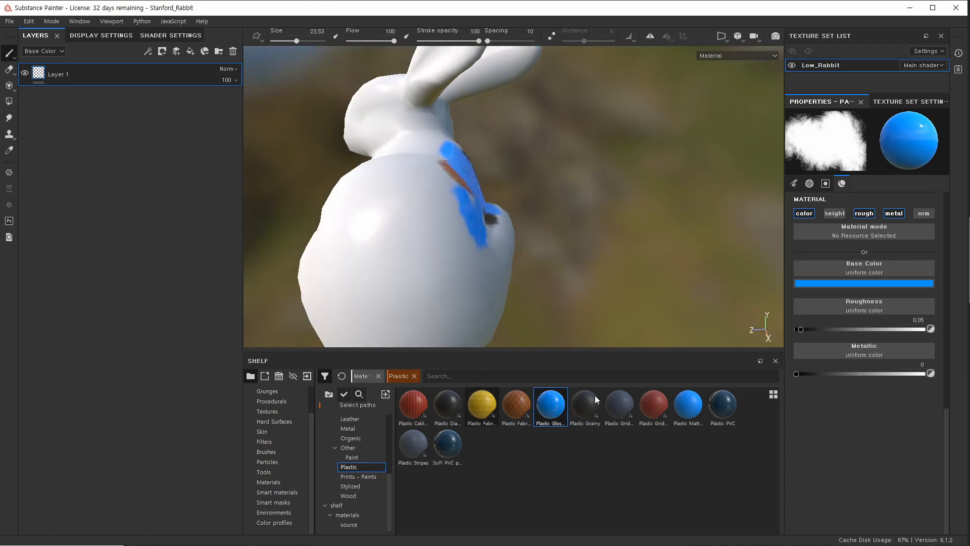
Switch the shelf thumbnails to the Small size and then to Large.
left_click(777, 392)
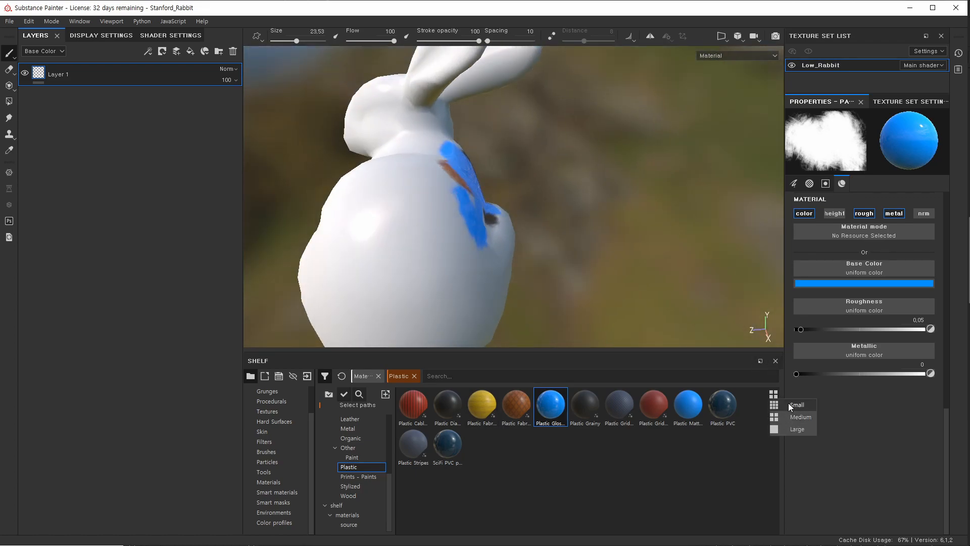
left_click(789, 404)
left_click(774, 395)
left_click(778, 430)
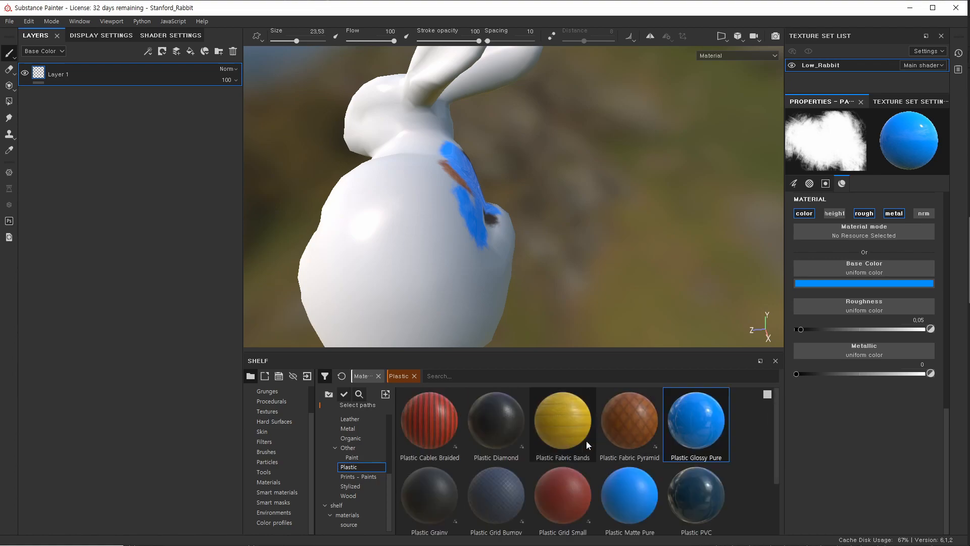
Select the Plastic Cables Braided material, show its source file in Explorer, and enlarge the window to reveal the whole folder path.
left_click(444, 433)
right_click(443, 433)
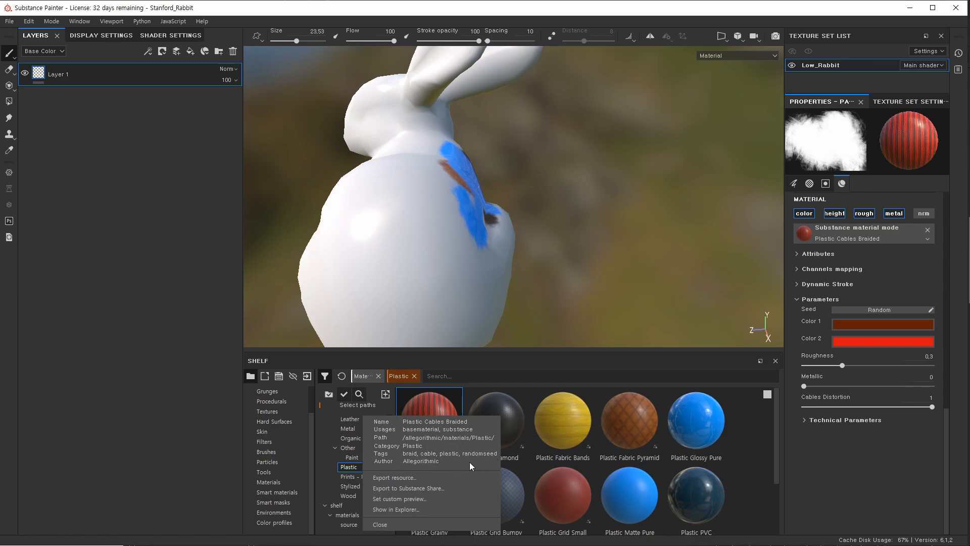
left_click(421, 510)
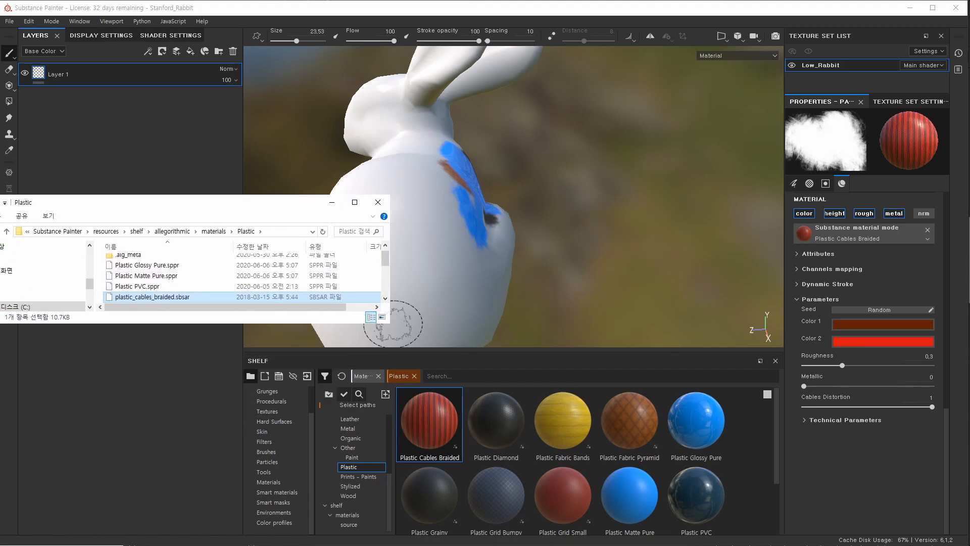
left_click_drag(390, 324, 412, 544)
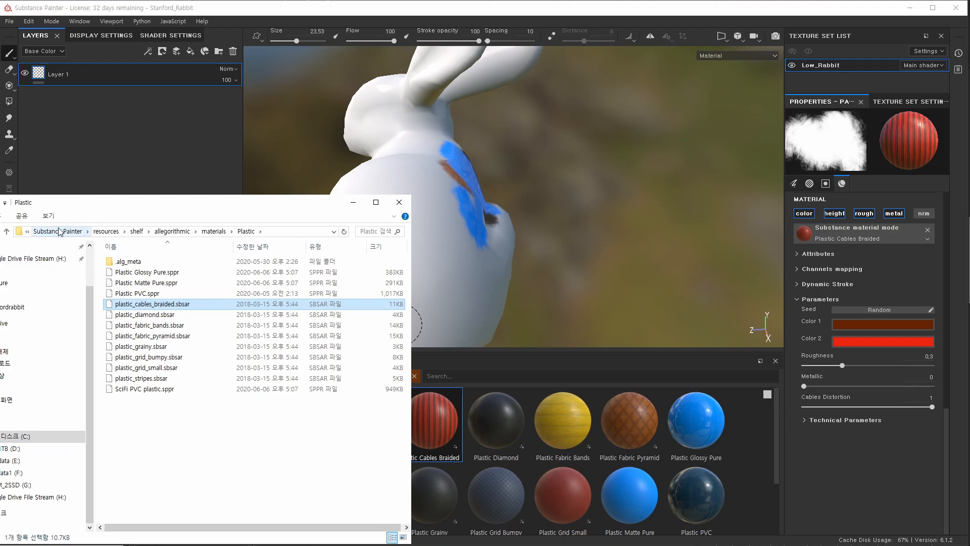
left_click_drag(410, 235, 553, 235)
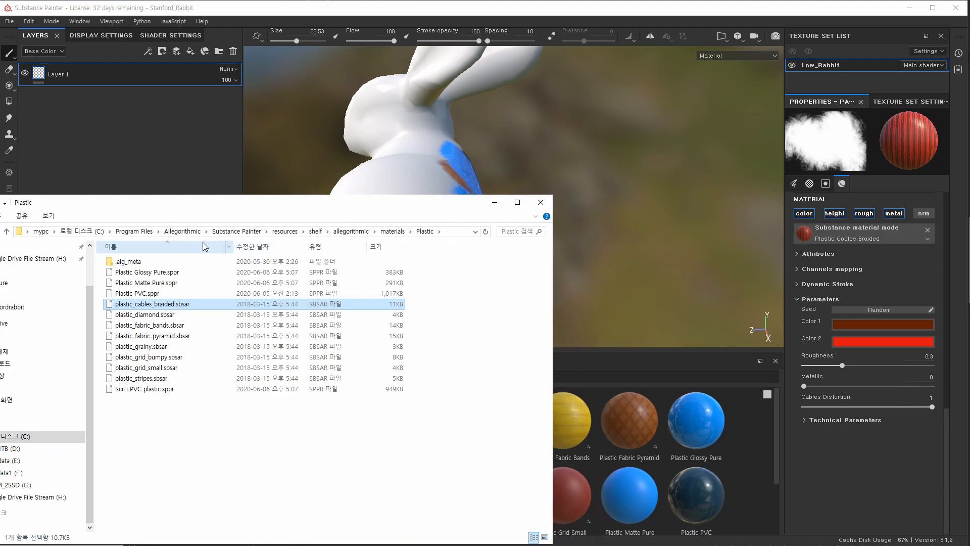
Go up to the resources folder and browse through shelf and allegorithmic into the materials folder.
left_click(285, 231)
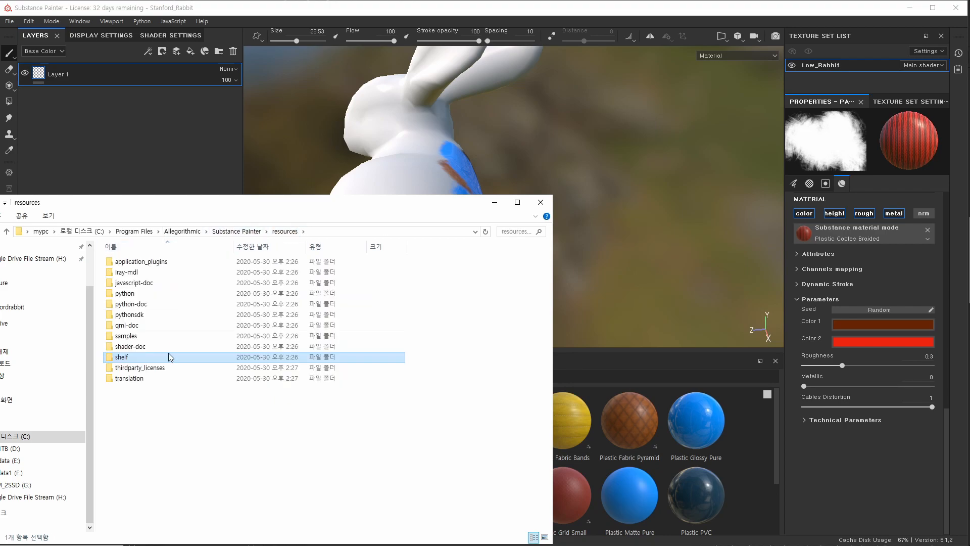
double_click(135, 357)
double_click(132, 262)
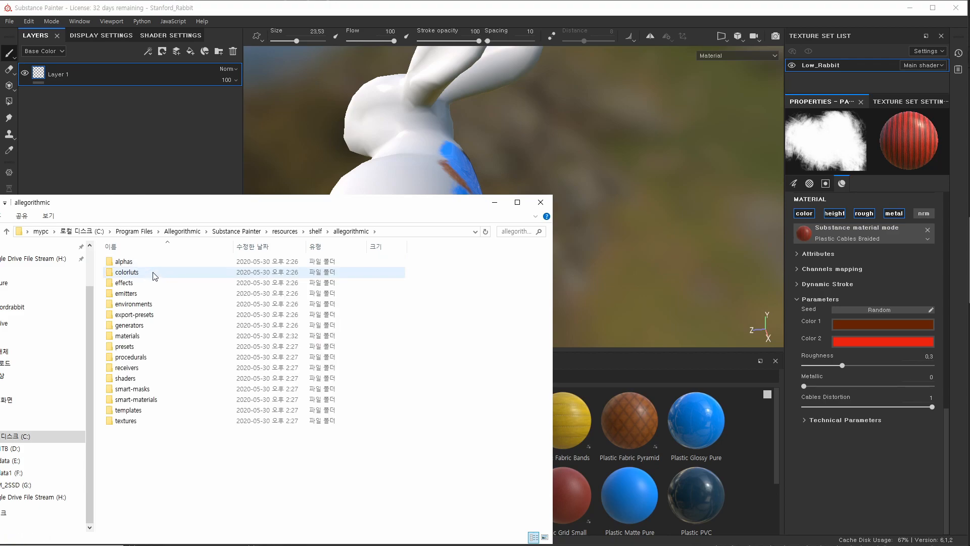
double_click(154, 336)
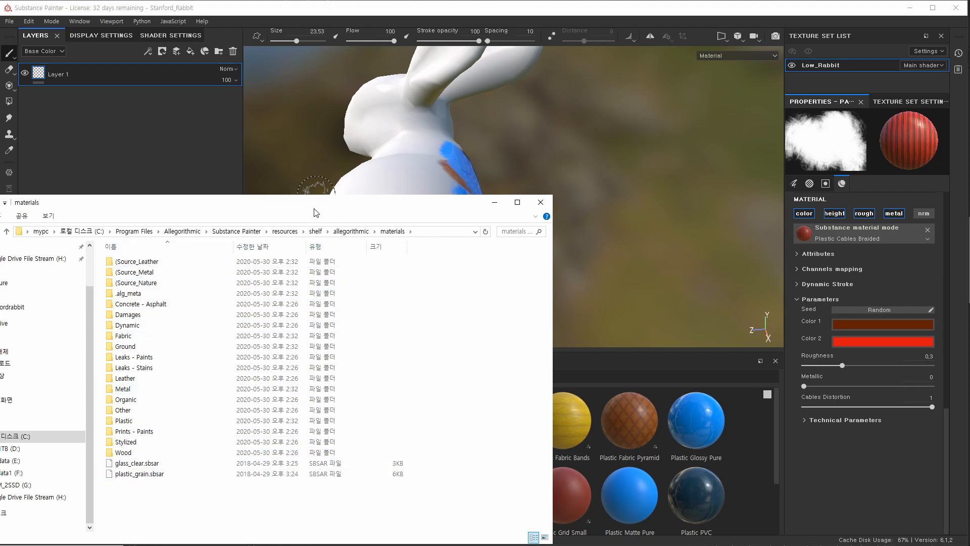
Move the Explorer window out of the way and filter the shelf materials to the source folder under shelf.
left_click_drag(312, 208, 0, 169)
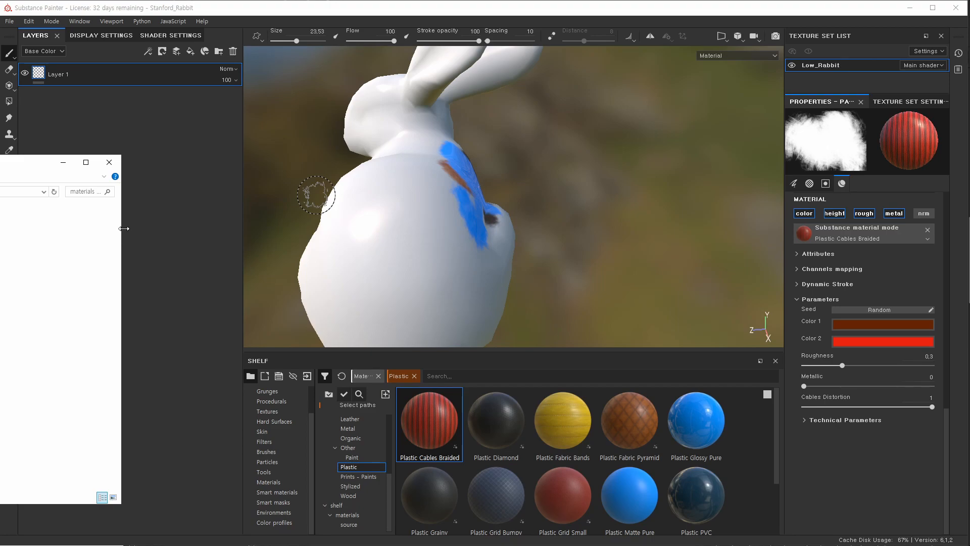
left_click_drag(124, 228, 0, 234)
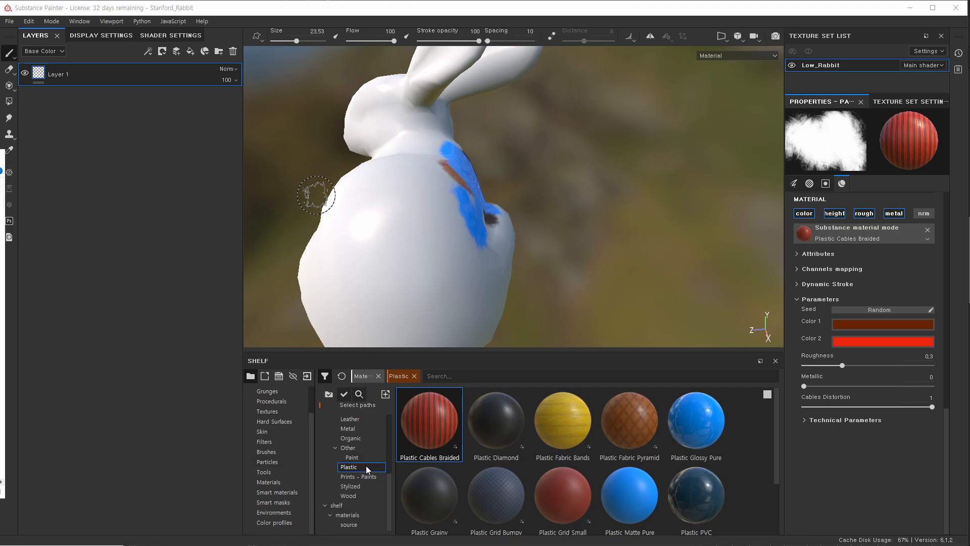
left_click(476, 478)
left_click(354, 525)
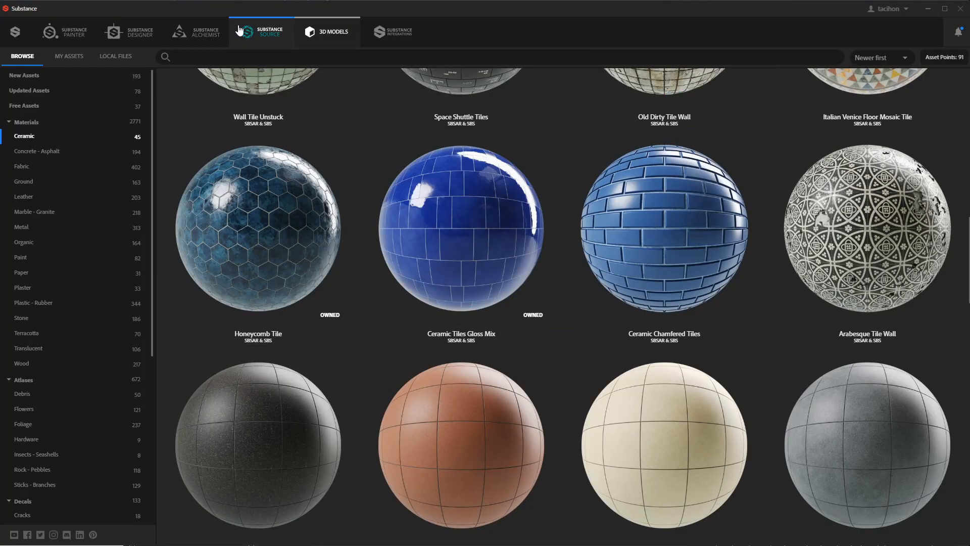
Browse the Ceramic materials in the Substance launcher's Source library, followed by its Free Assets category.
mouse_move(474, 226)
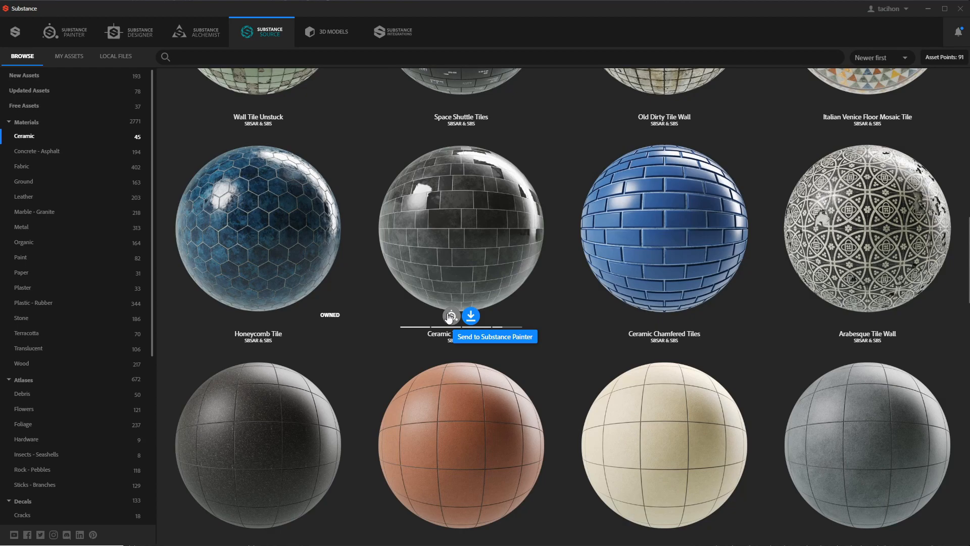
scroll(416, 283, "up", 5)
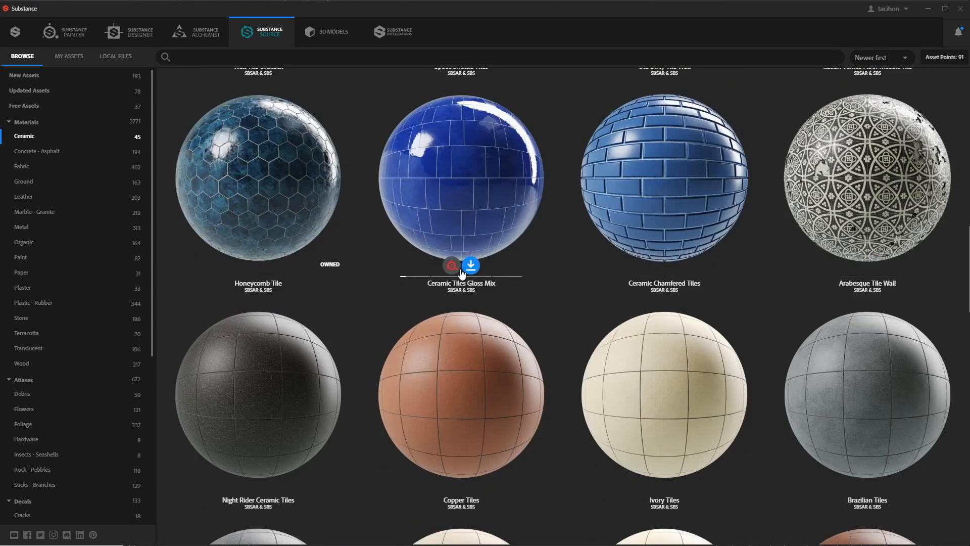
scroll(428, 284, "up", 3)
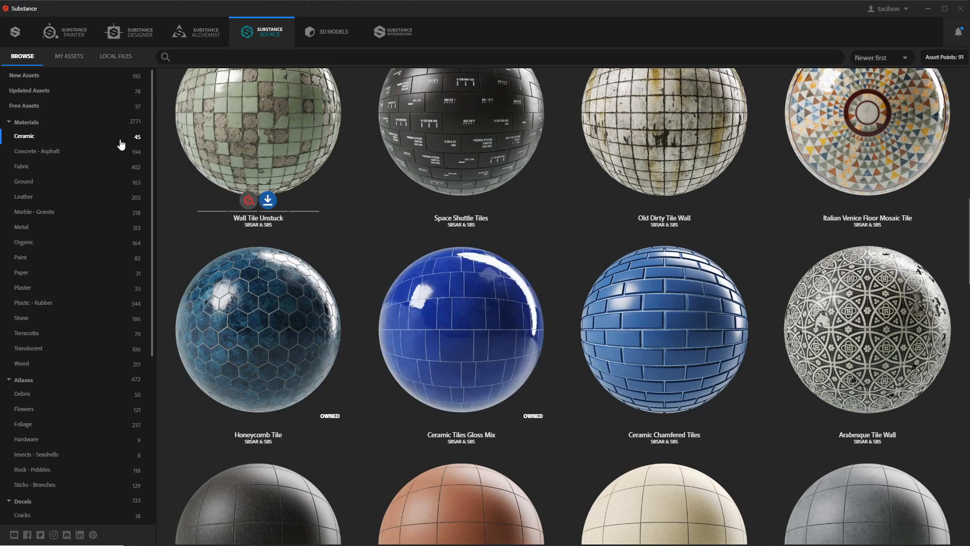
left_click(40, 106)
scroll(598, 273, "down", 10)
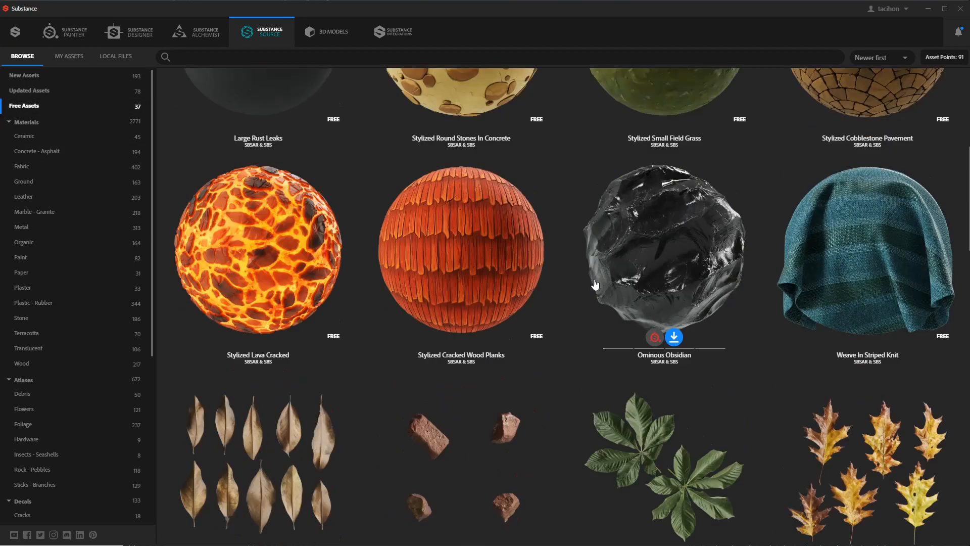
scroll(596, 274, "down", 7)
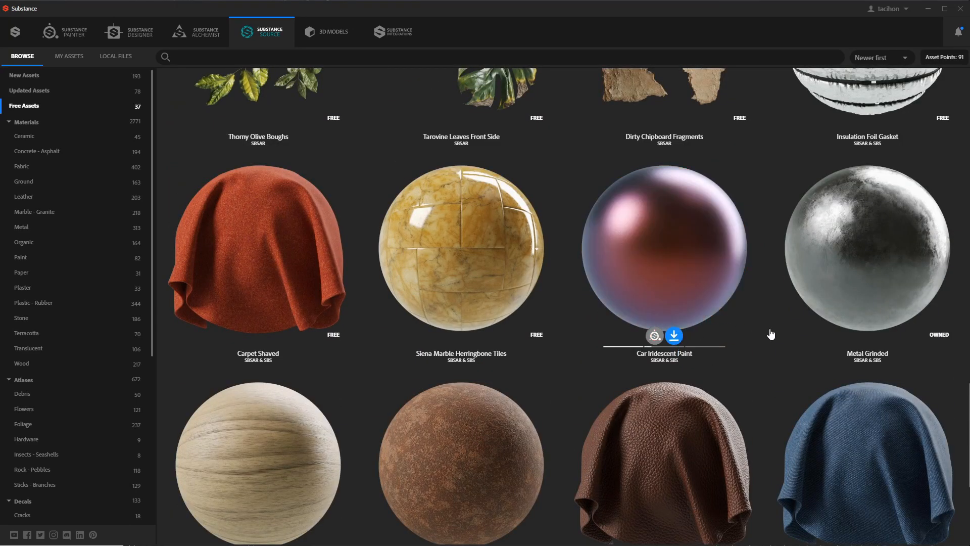
Download the Car Iridescent Paint asset and send it to Substance Painter.
left_click(677, 338)
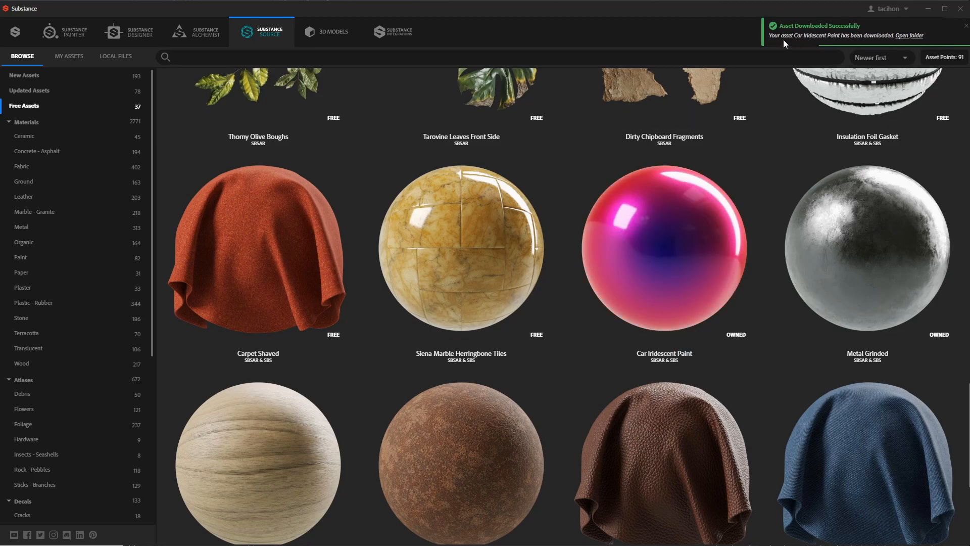
mouse_move(660, 343)
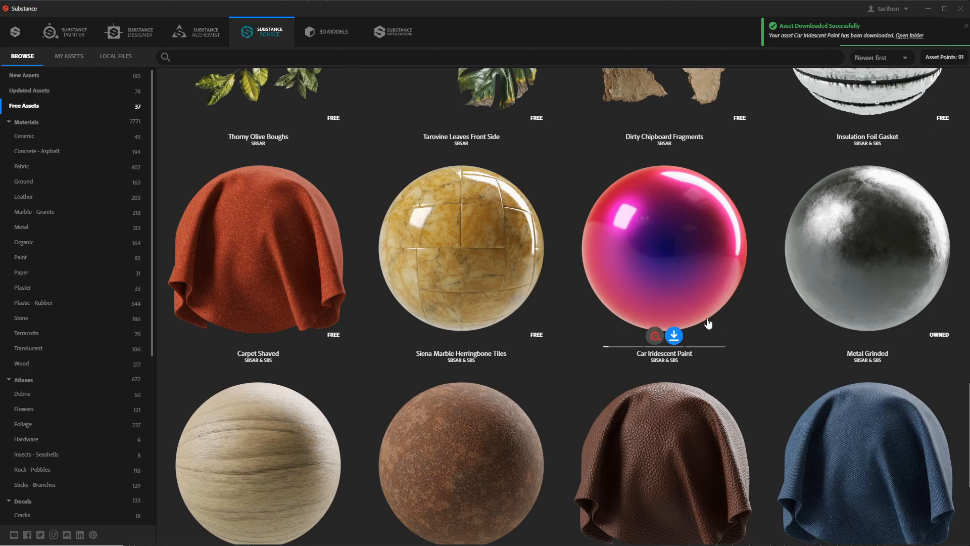
left_click(658, 342)
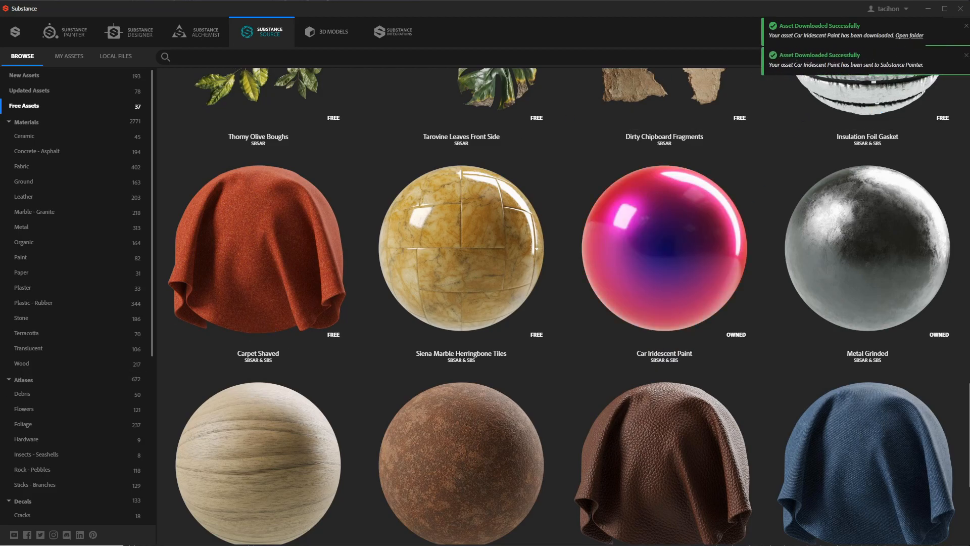
Switch back to Substance Painter, show the Car Iridescent Paint file in Explorer, and go up to its Substance Painter folder.
key("alt+Tab")
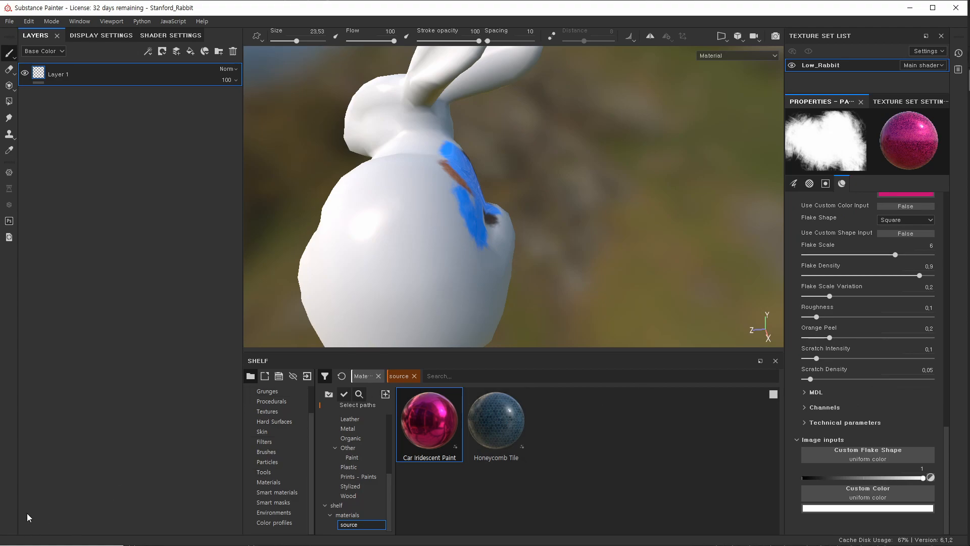
left_click(572, 379)
right_click(435, 418)
left_click(424, 505)
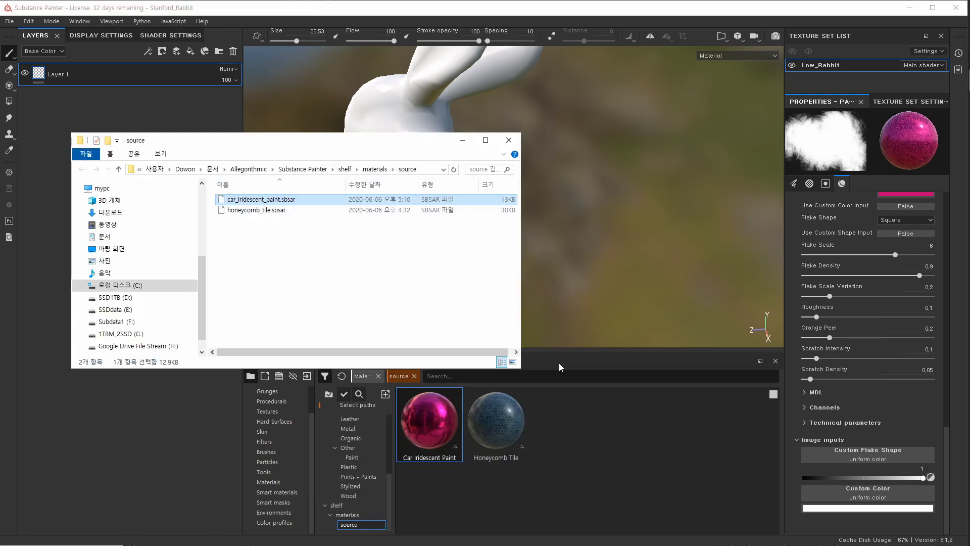
left_click_drag(519, 369, 729, 465)
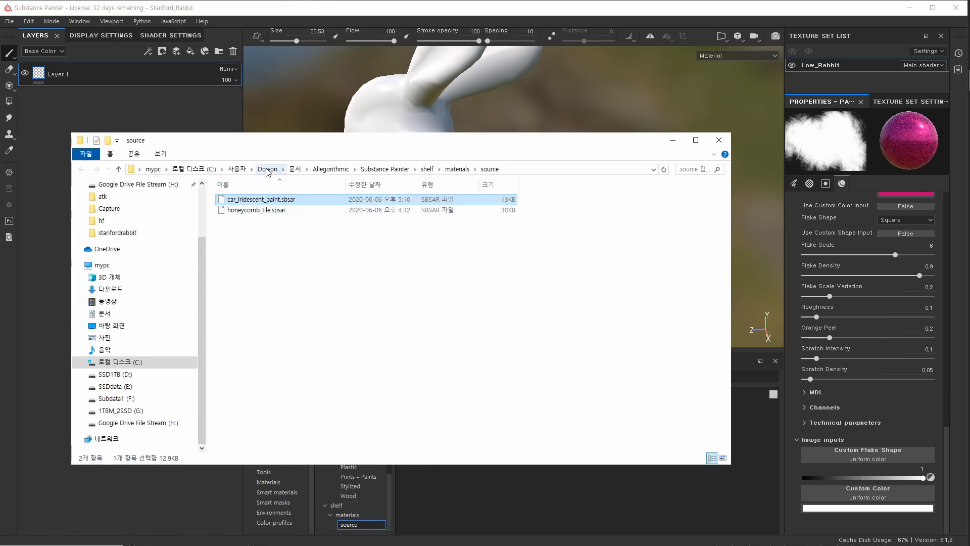
mouse_move(425, 148)
left_mouse_down()
mouse_move(154, 151)
mouse_move(182, 150)
left_mouse_up()
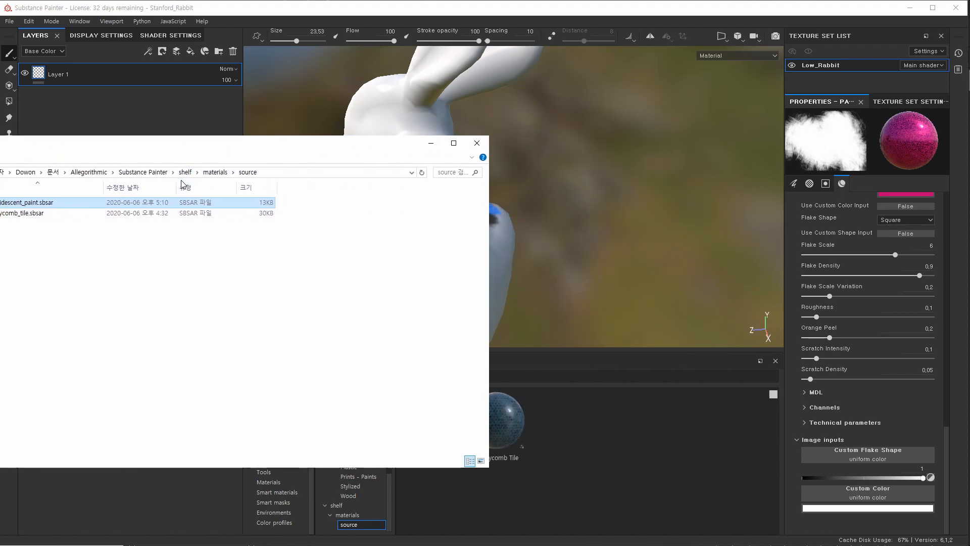
left_click(143, 172)
double_click(14, 225)
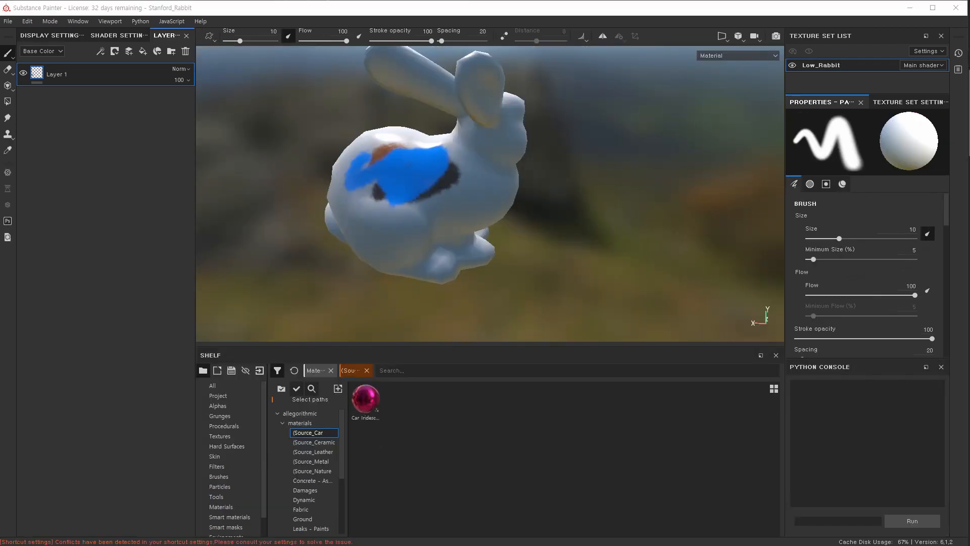
Bring chamfered_enamel_subway_tiles.sbsar into the shelf for import and check the imported-resources filter options, keeping all resources listed.
left_click_drag(106, 424, 554, 481)
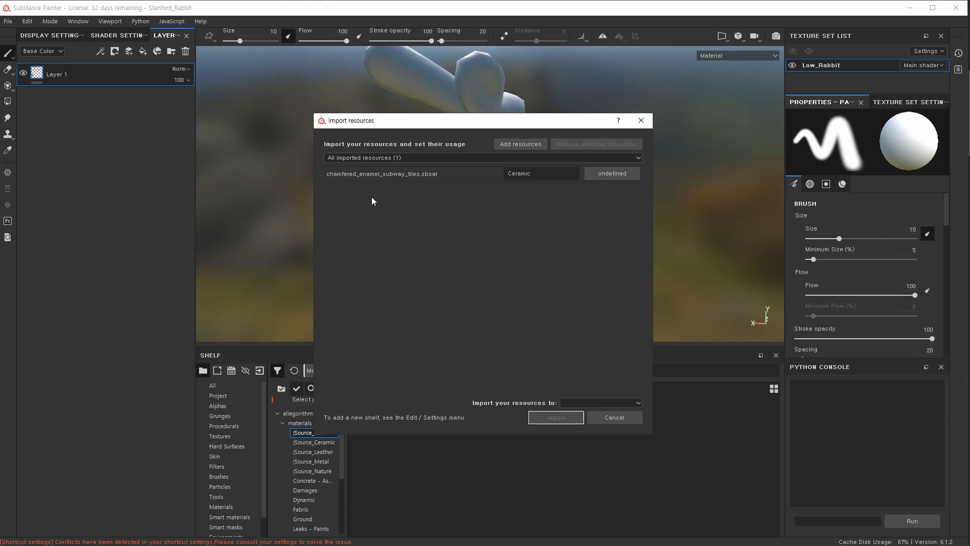
left_click_drag(378, 128, 364, 135)
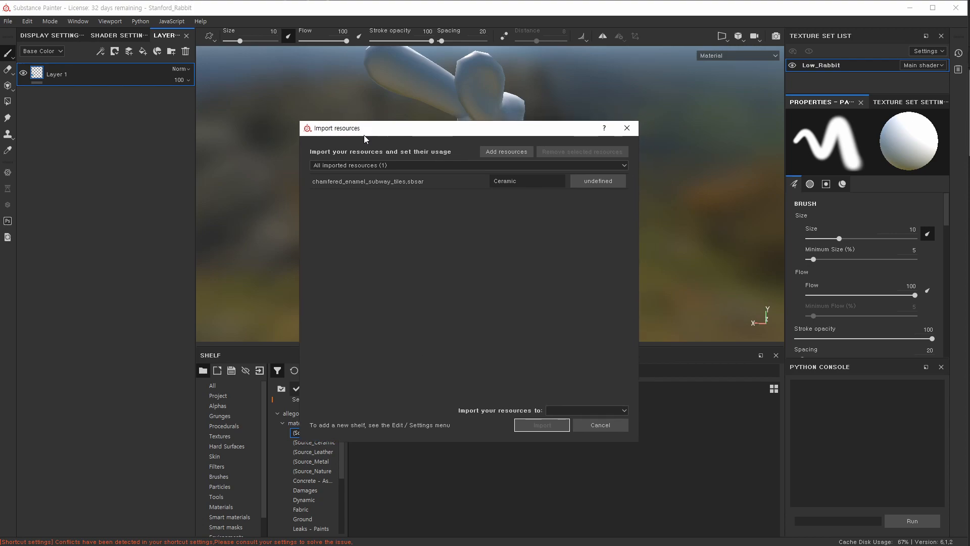
left_click(409, 164)
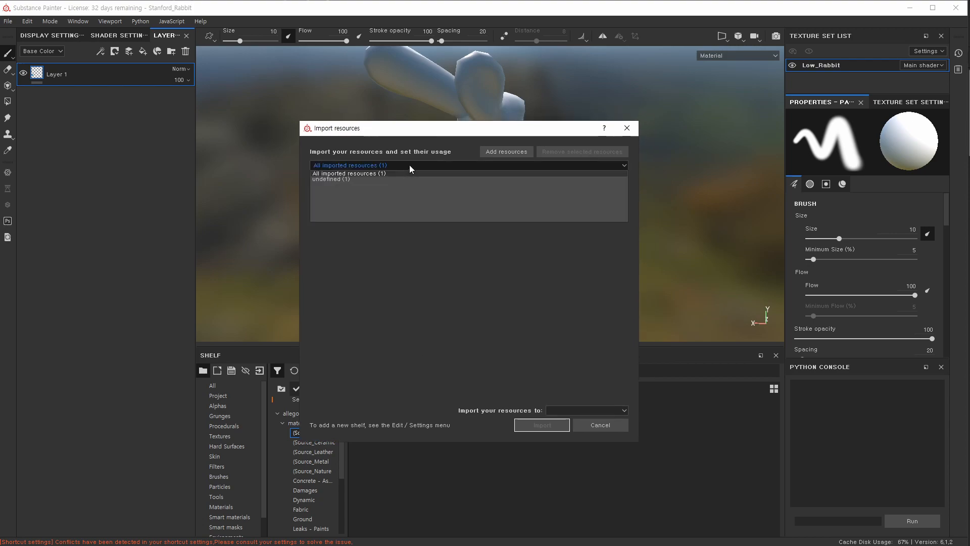
left_click(418, 173)
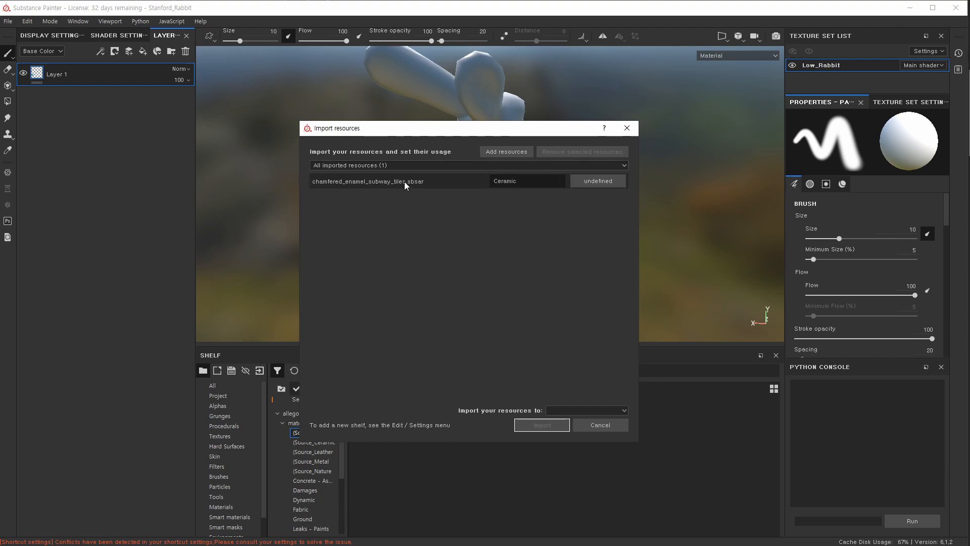
left_click(420, 166)
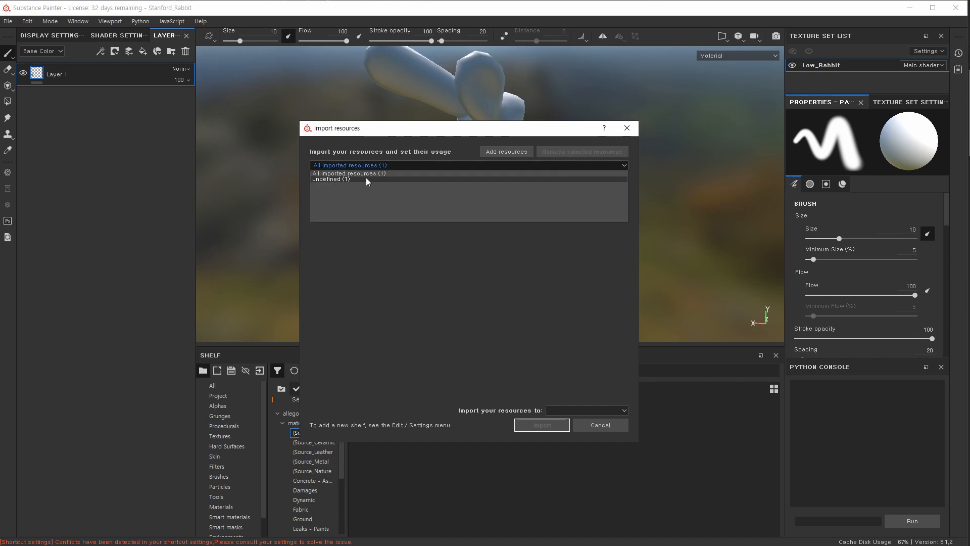
left_click(447, 147)
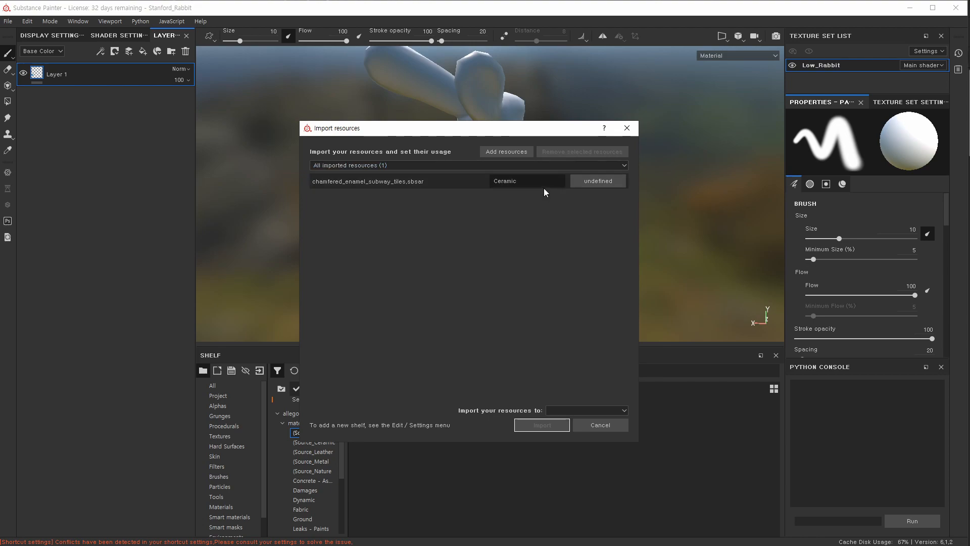
Set the usage of chamfered_enamel_subway_tiles.sbsar to basematerial in the resource import settings.
left_click(602, 182)
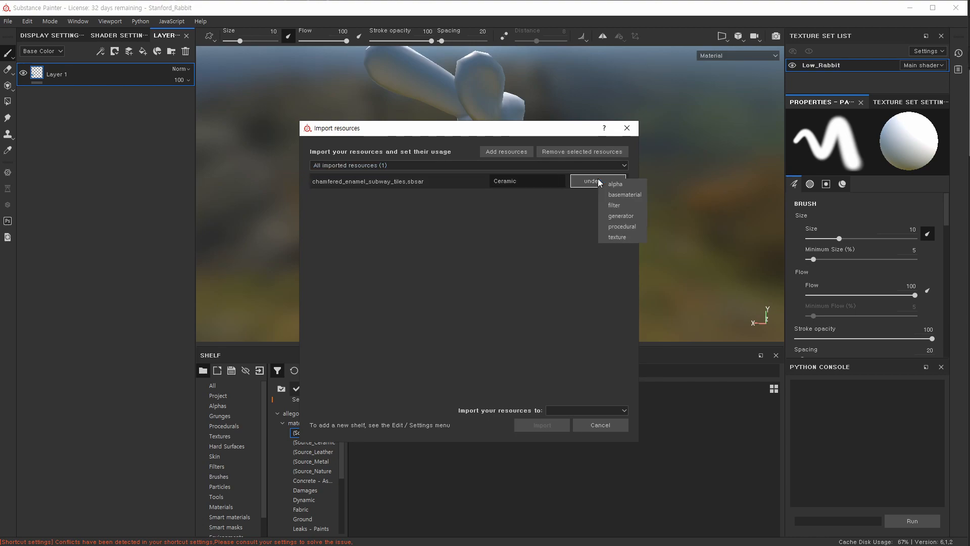
left_click(637, 201)
left_click(620, 182)
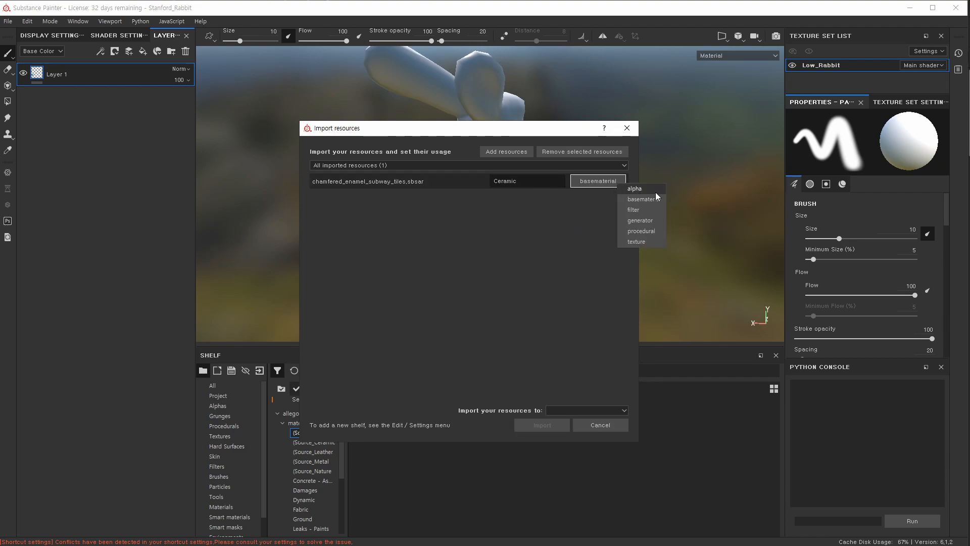
left_click(538, 230)
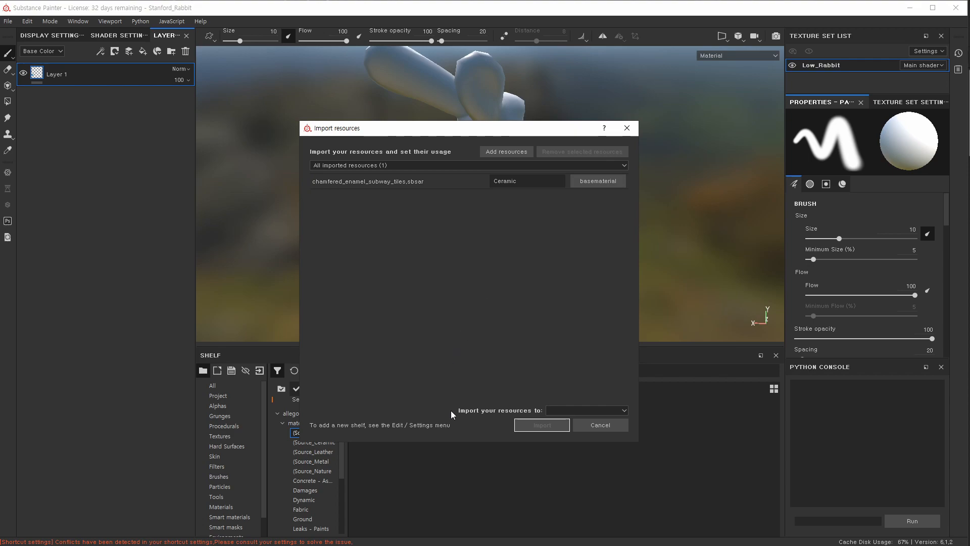
Choose shelf 'shelf' as the import destination and import the chamfered enamel subway tiles resource.
left_click(563, 411)
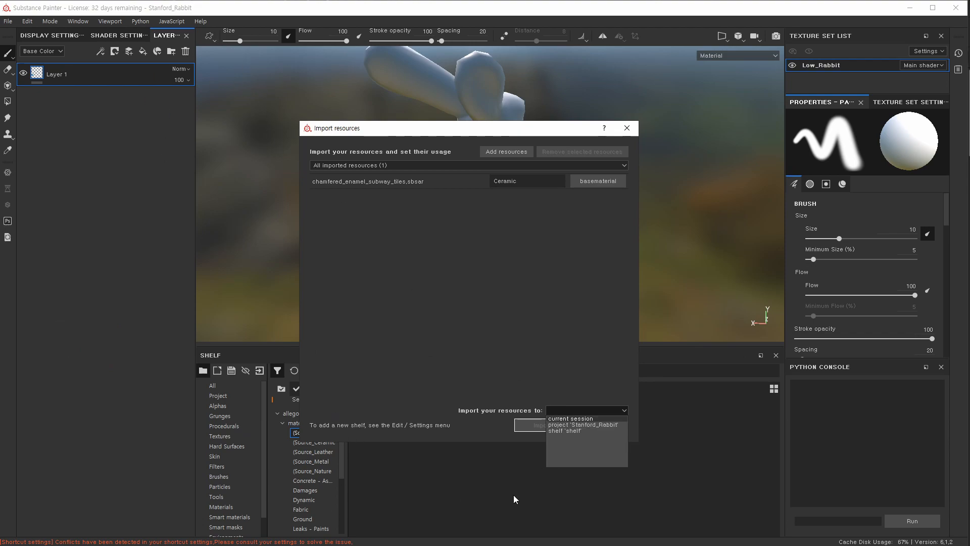
key("Down")
key("Down")
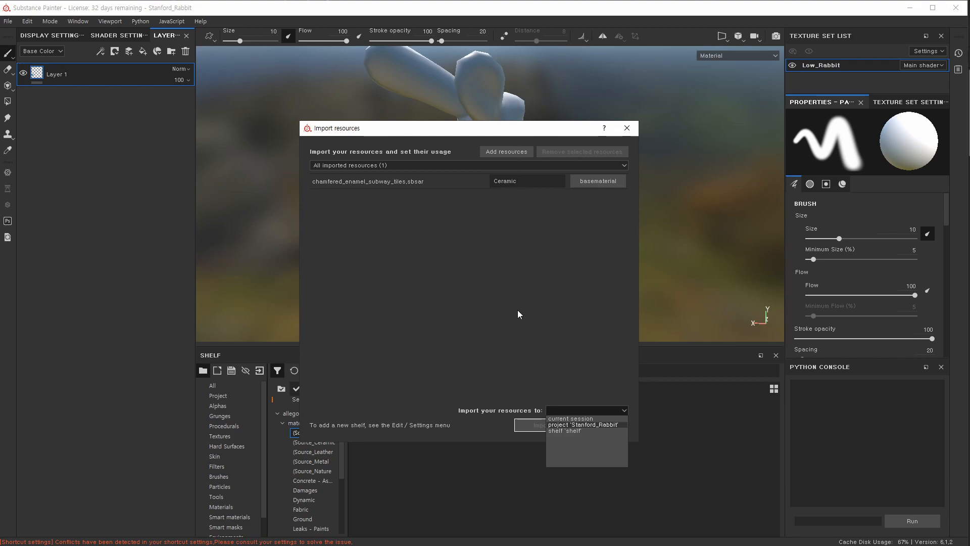
left_click(568, 431)
left_click(529, 426)
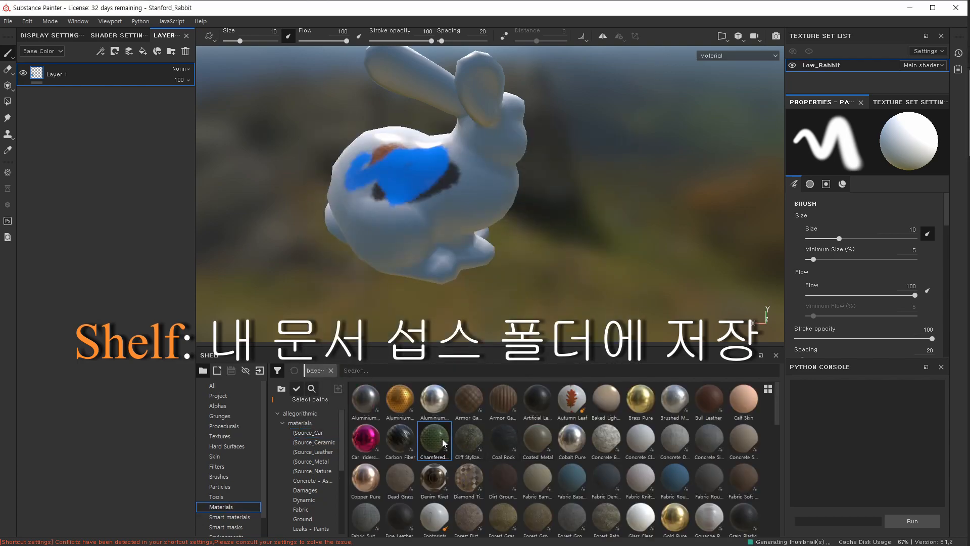
Show the imported Chamfered Enamel Subway Tiles material in Explorer and open the Ceramic folder inside the shelf's materials folder.
right_click(444, 443)
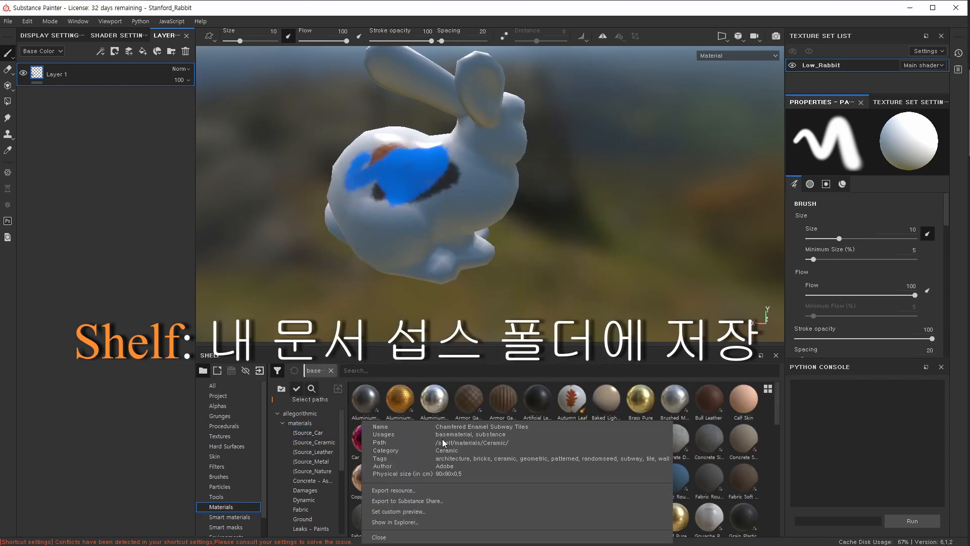
left_click(404, 521)
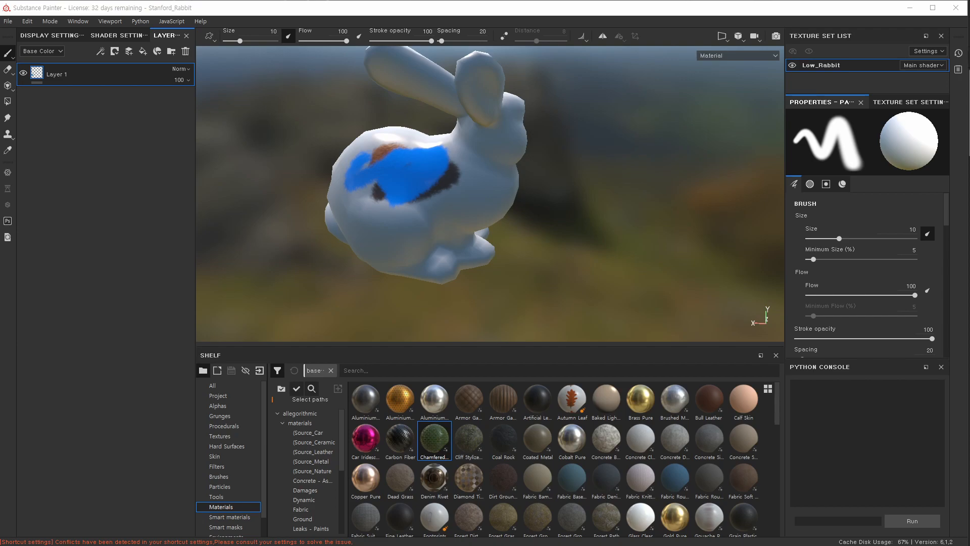
left_click_drag(0, 156, 155, 157)
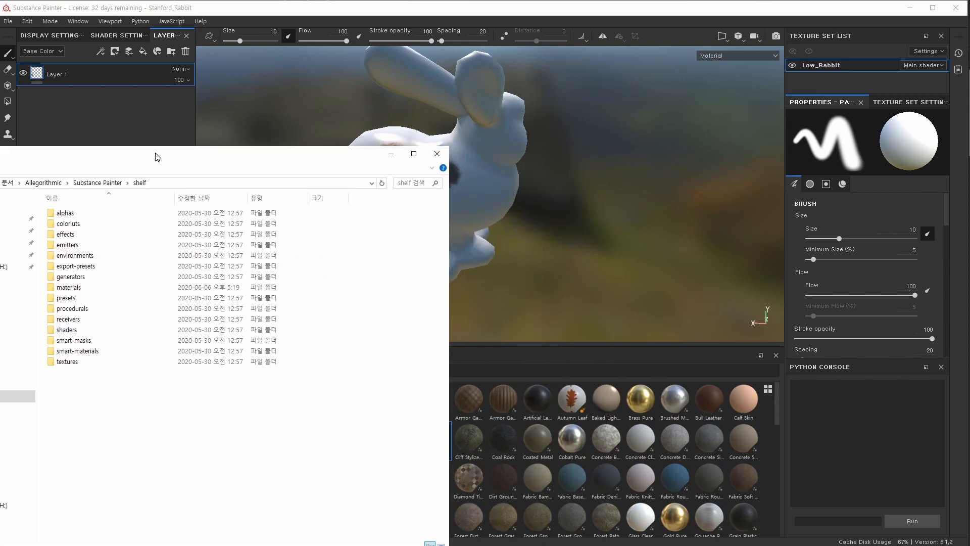
double_click(98, 287)
double_click(67, 212)
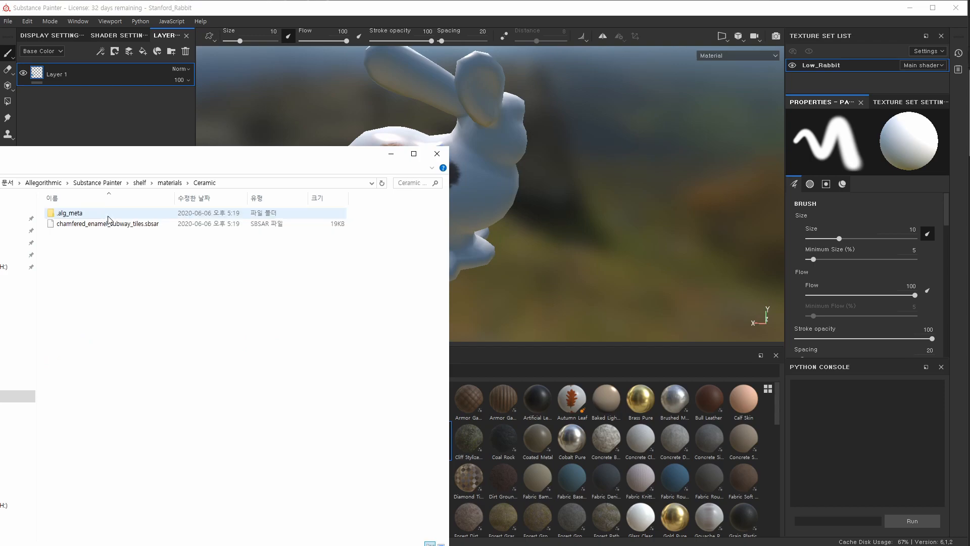
Look into the source folder under the shelf's materials, return to the materials folder, and select Ceramic.
left_click(168, 184)
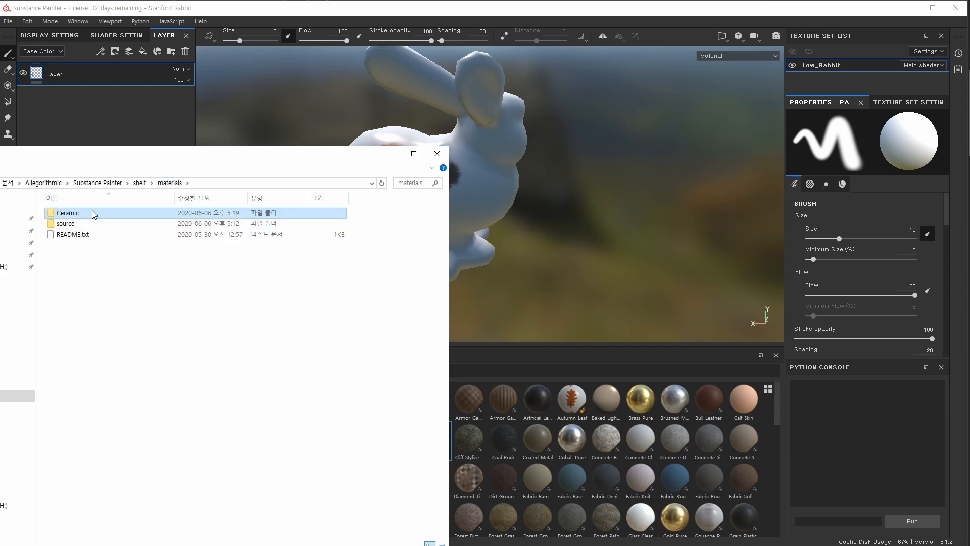
double_click(88, 226)
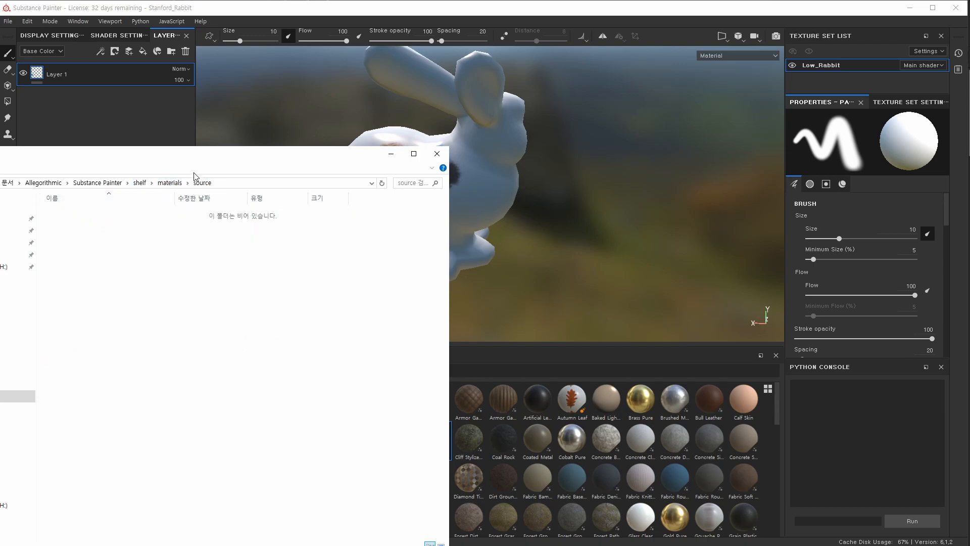
left_click(171, 183)
left_click(82, 216)
left_click_drag(184, 155, 0, 99)
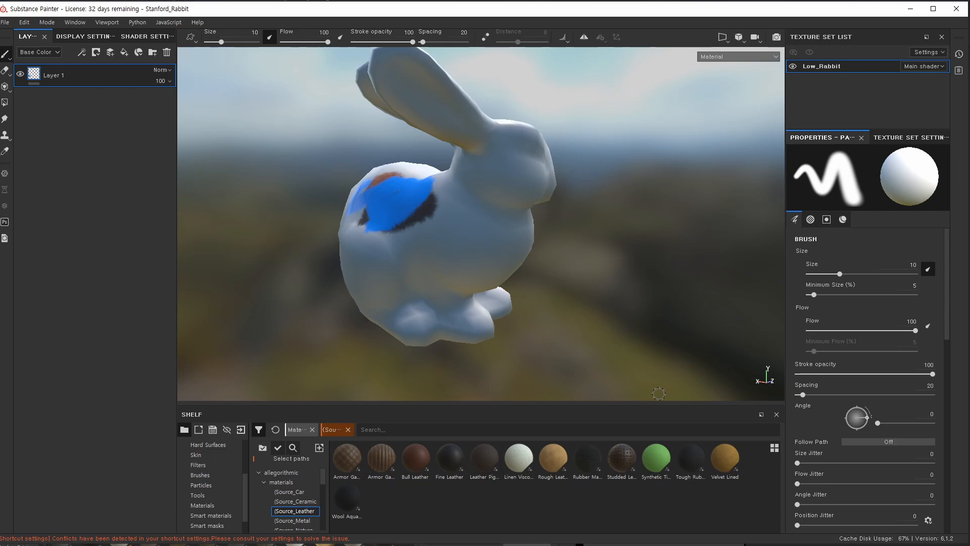
mouse_move(458, 230)
left_mouse_down("alt")
mouse_move(518, 227)
mouse_move(485, 210)
mouse_move(377, 231)
mouse_move(473, 256)
left_mouse_up("alt")
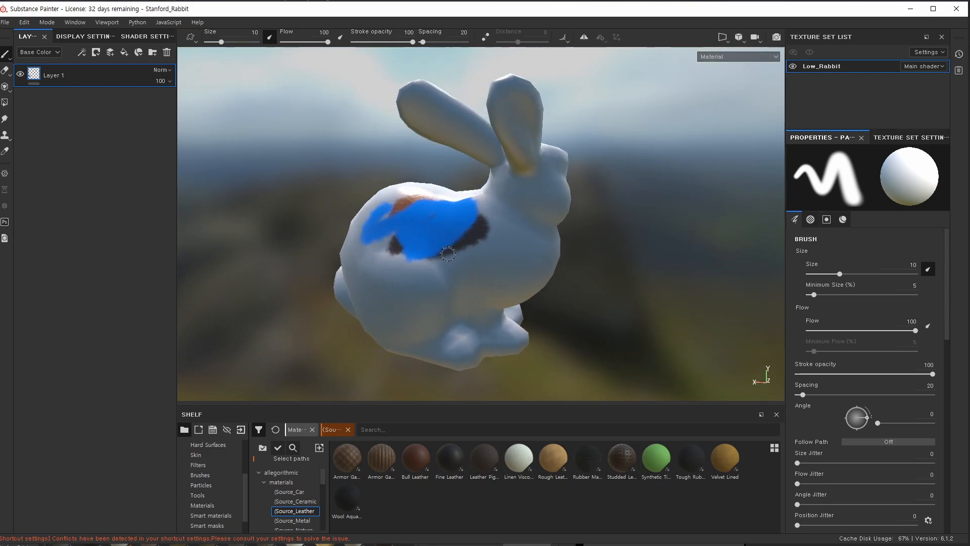